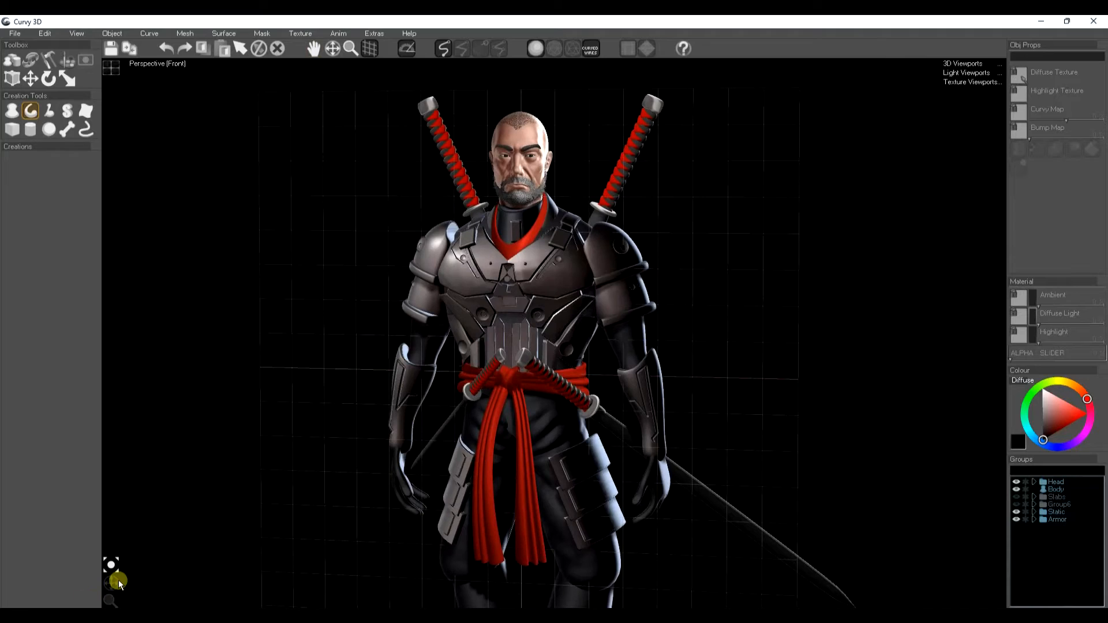
Step: Examine the finished armored character model from different angles and distances
drag(116, 584, 110, 578)
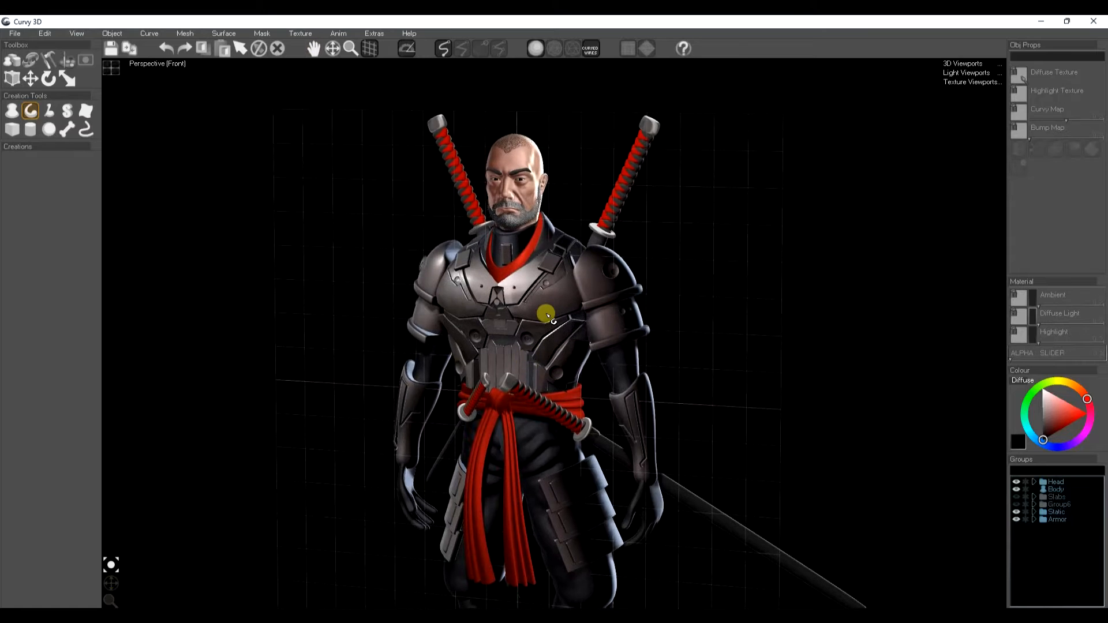
scroll(539, 321, up, 3)
scroll(547, 315, up, 1)
scroll(541, 323, up, 1)
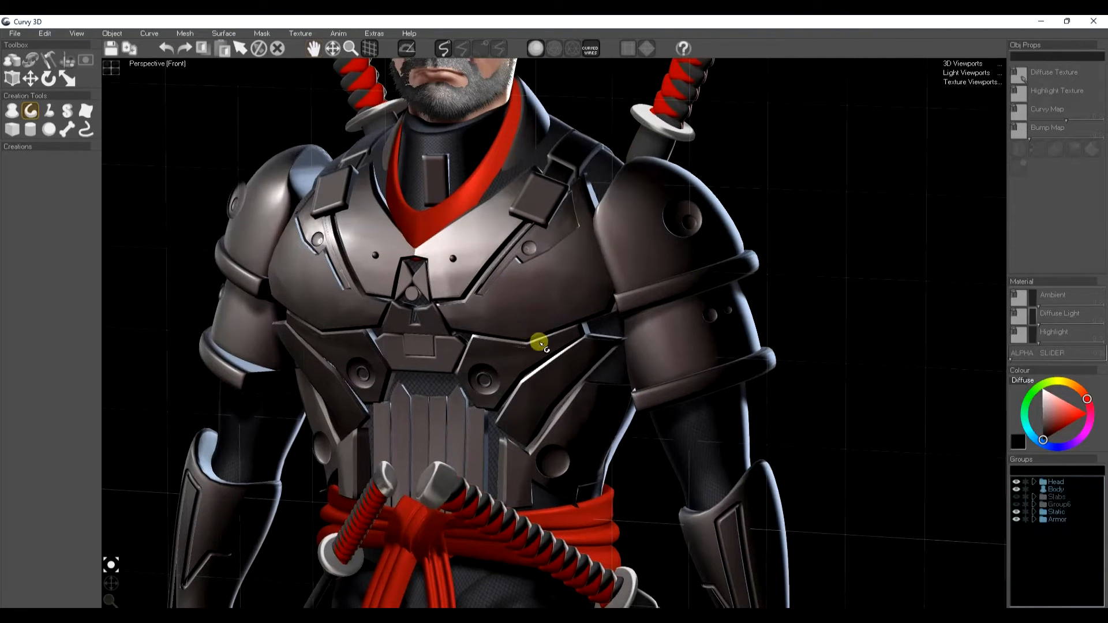
click(647, 255)
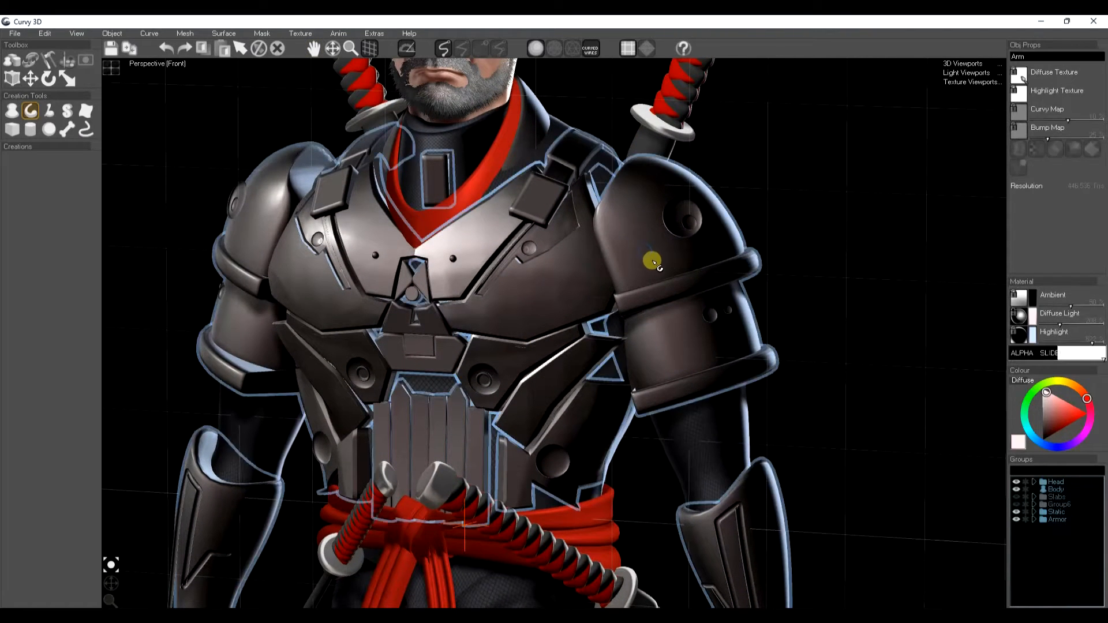
click(521, 312)
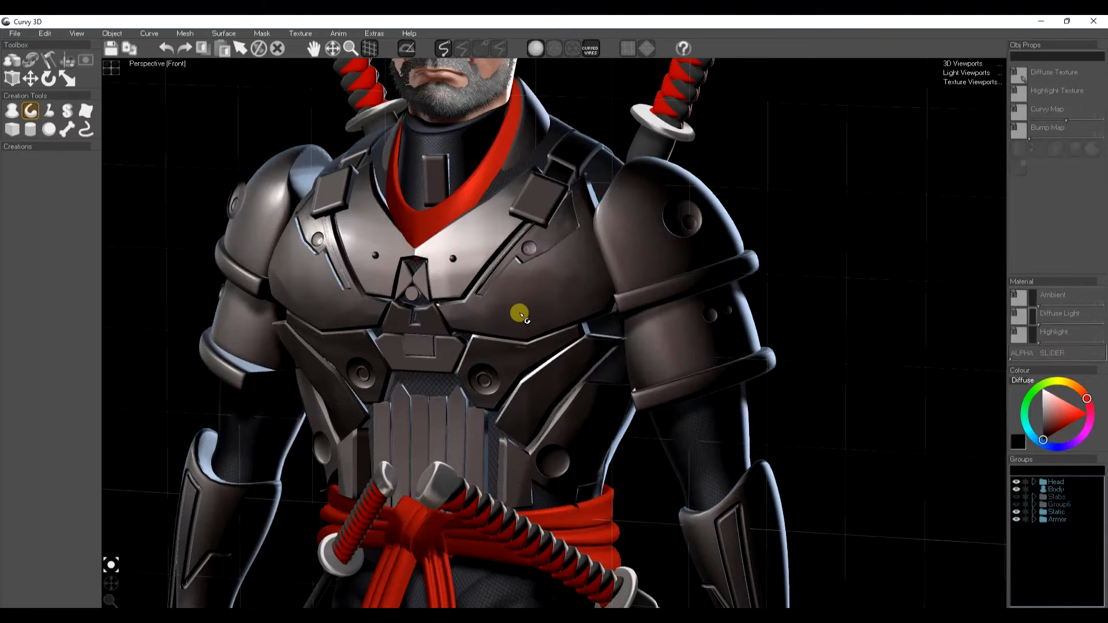
scroll(524, 342, down, 5)
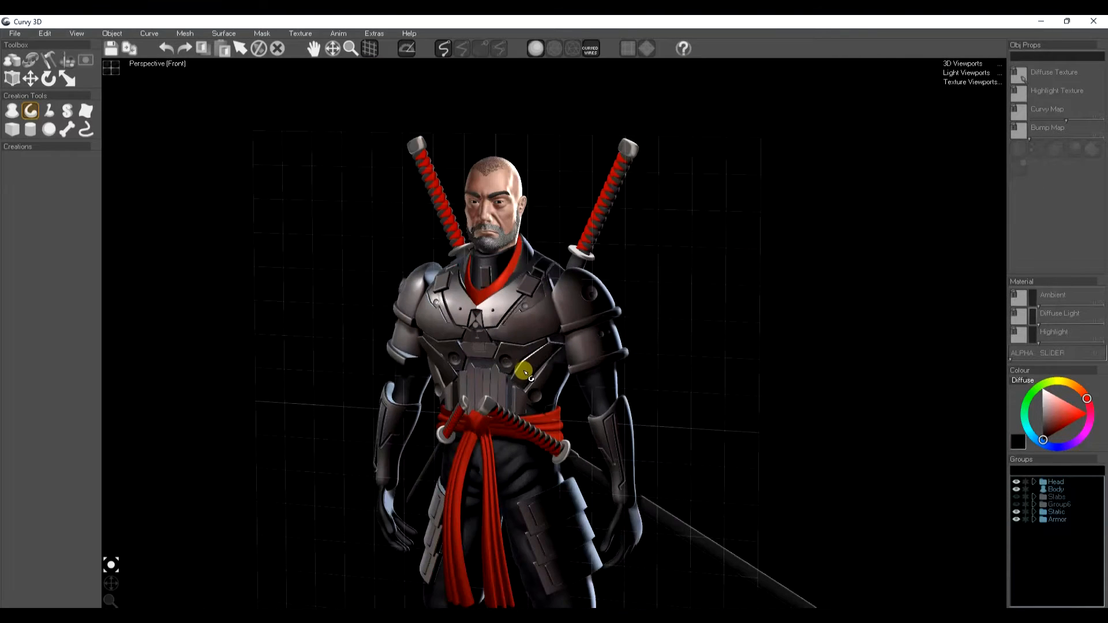
middle_drag(525, 371, 486, 345)
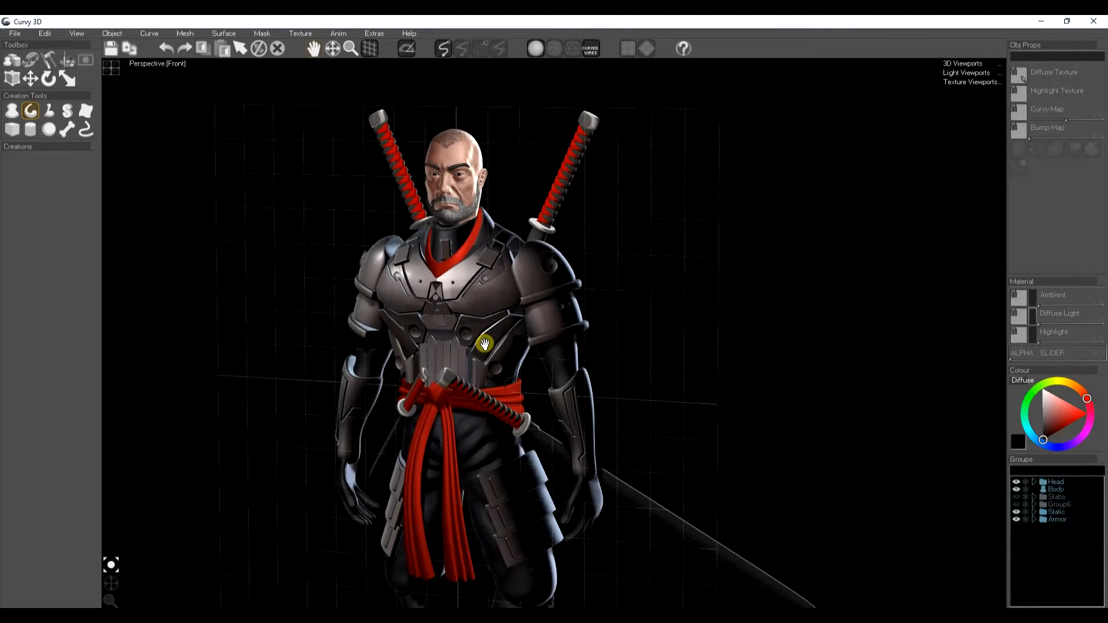
Step: Hide the Static and Armor groups so only the head and body remain
click(1016, 512)
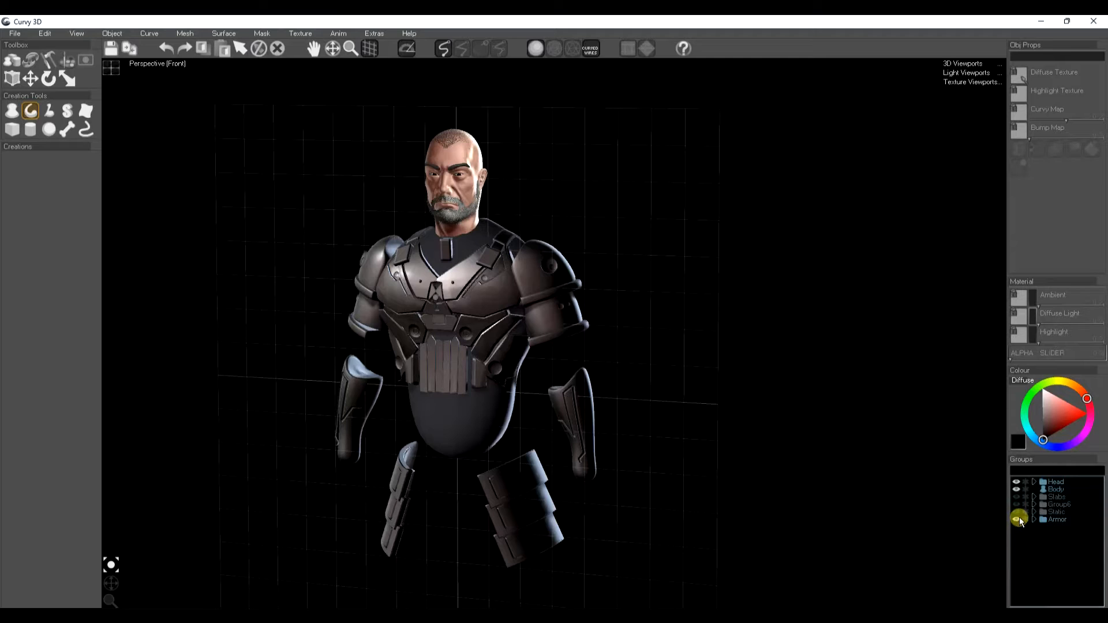
click(1016, 519)
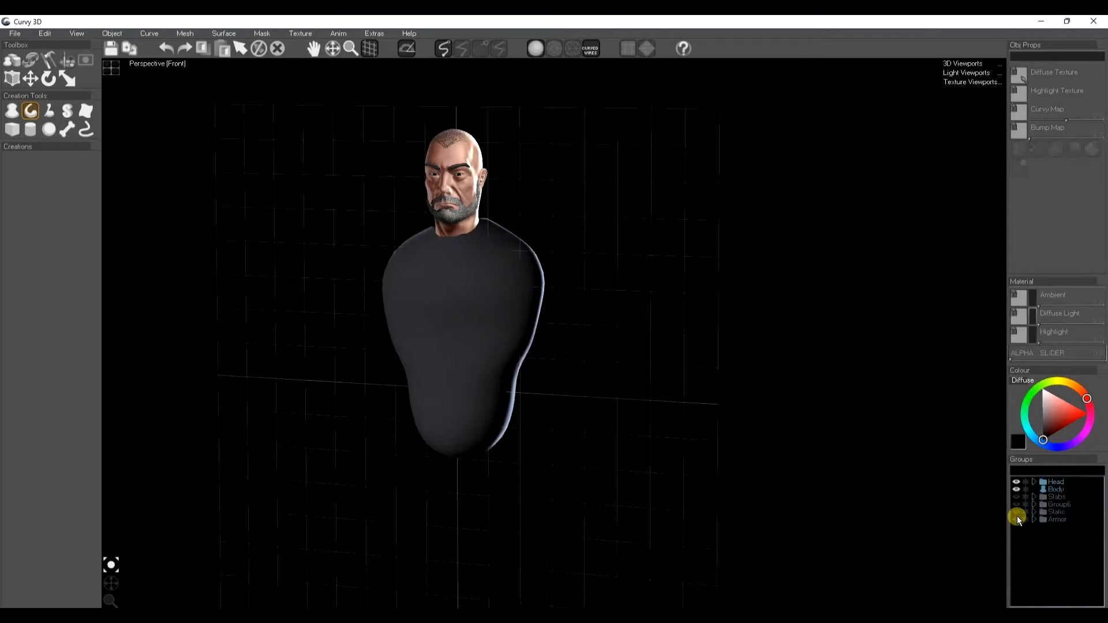
right_drag(531, 378, 514, 376)
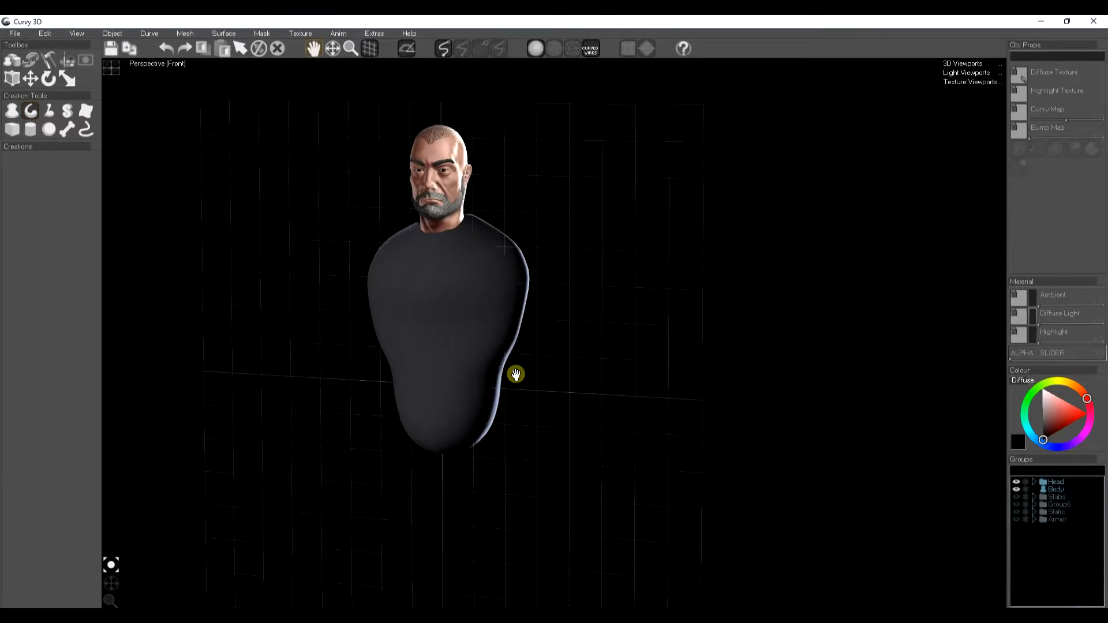
scroll(463, 299, up, 3)
scroll(464, 311, up, 2)
middle_drag(465, 323, 485, 351)
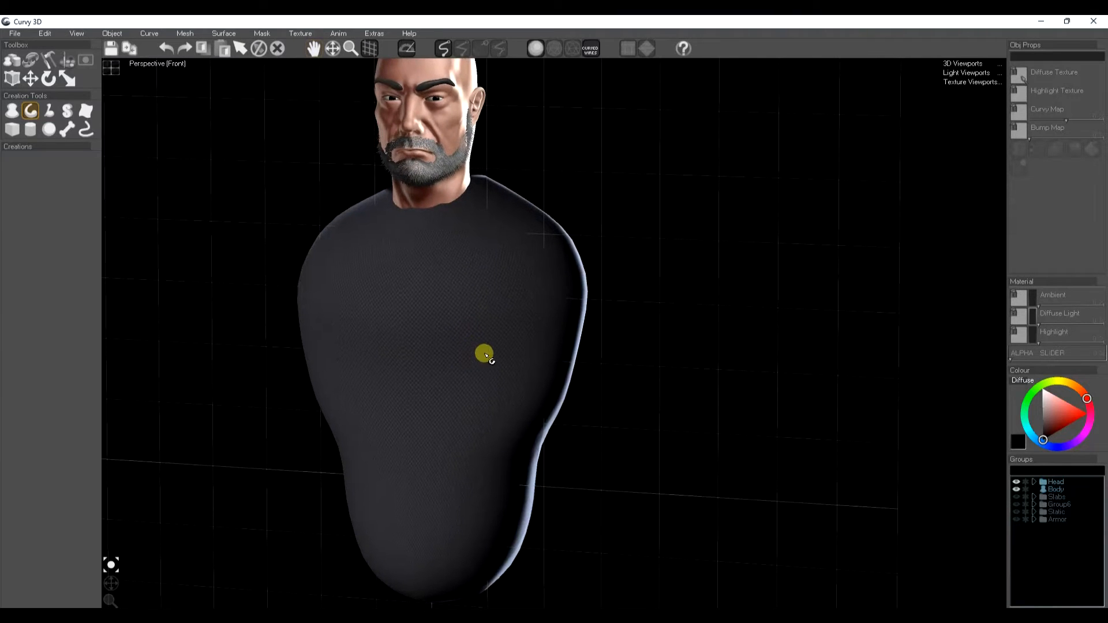
Step: Pick the Create Slab tool with the Draw Precise Lines mode
click(12, 64)
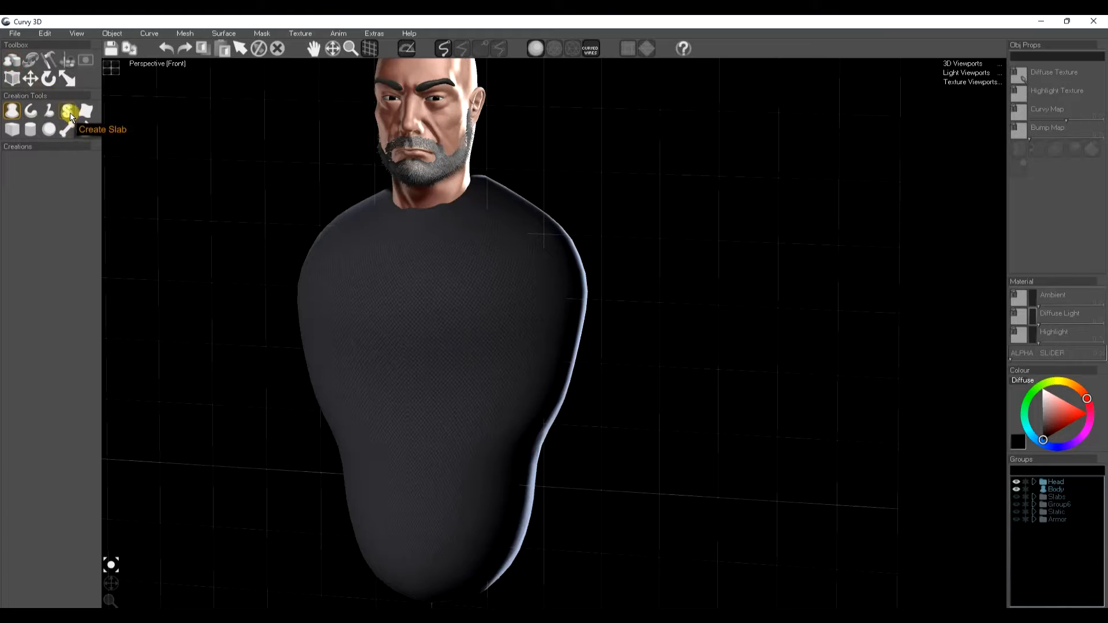
click(69, 115)
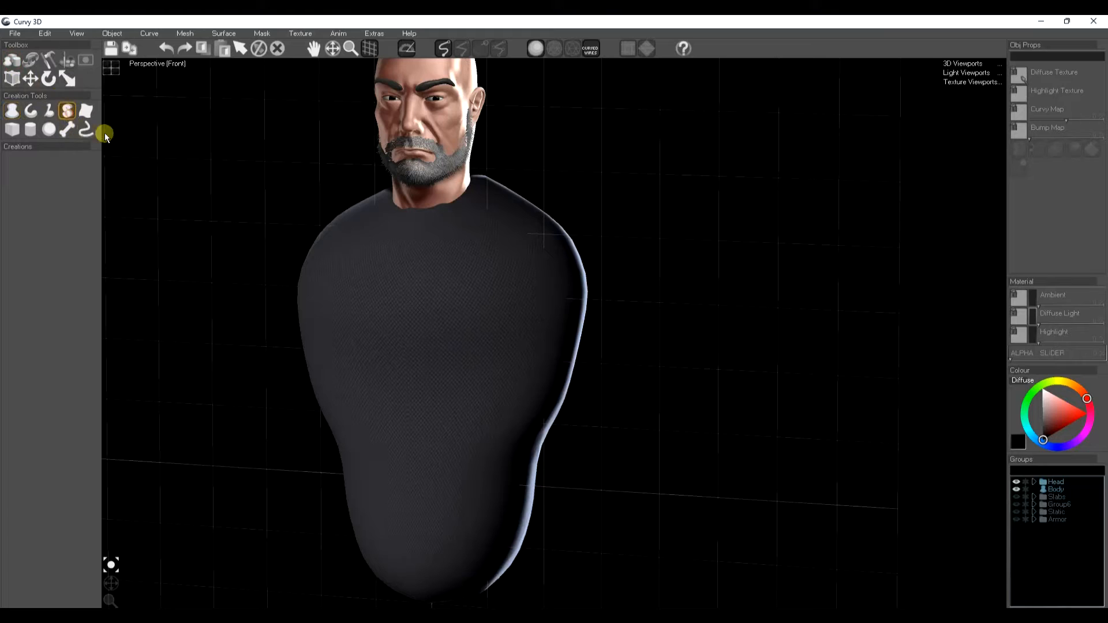
click(462, 49)
Step: Make the Body object see-through by lowering its alpha
click(1056, 489)
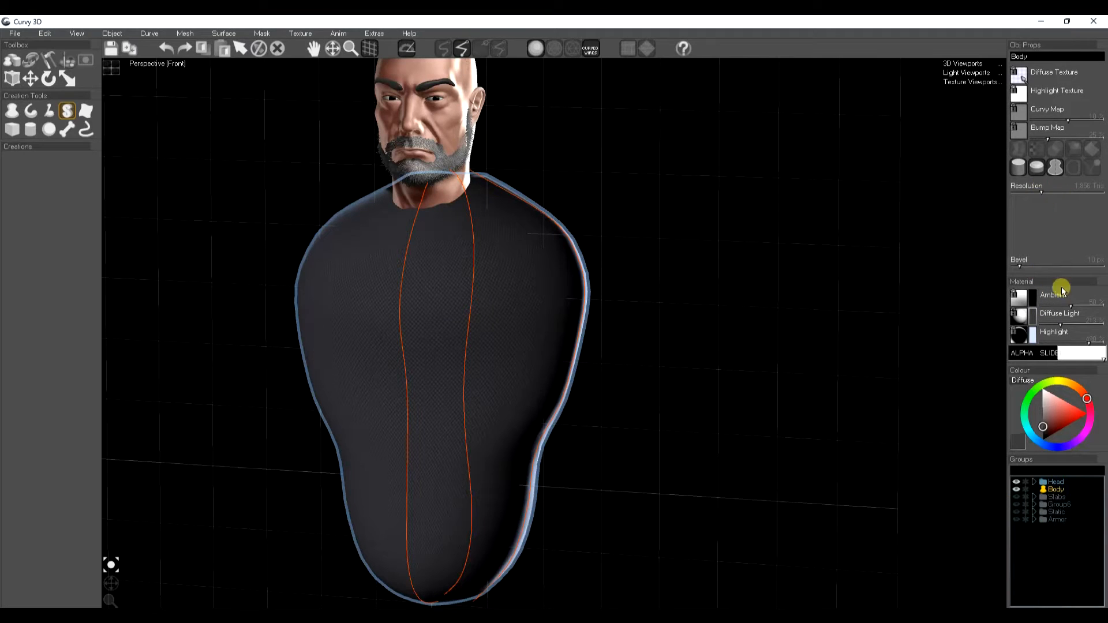
click(1036, 149)
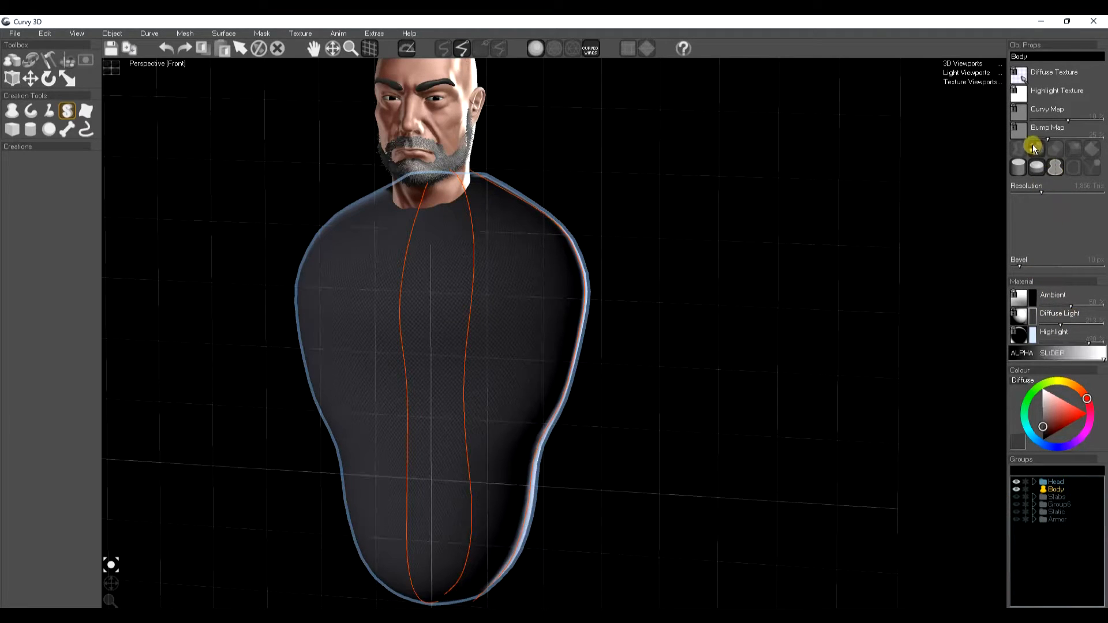
click(1052, 354)
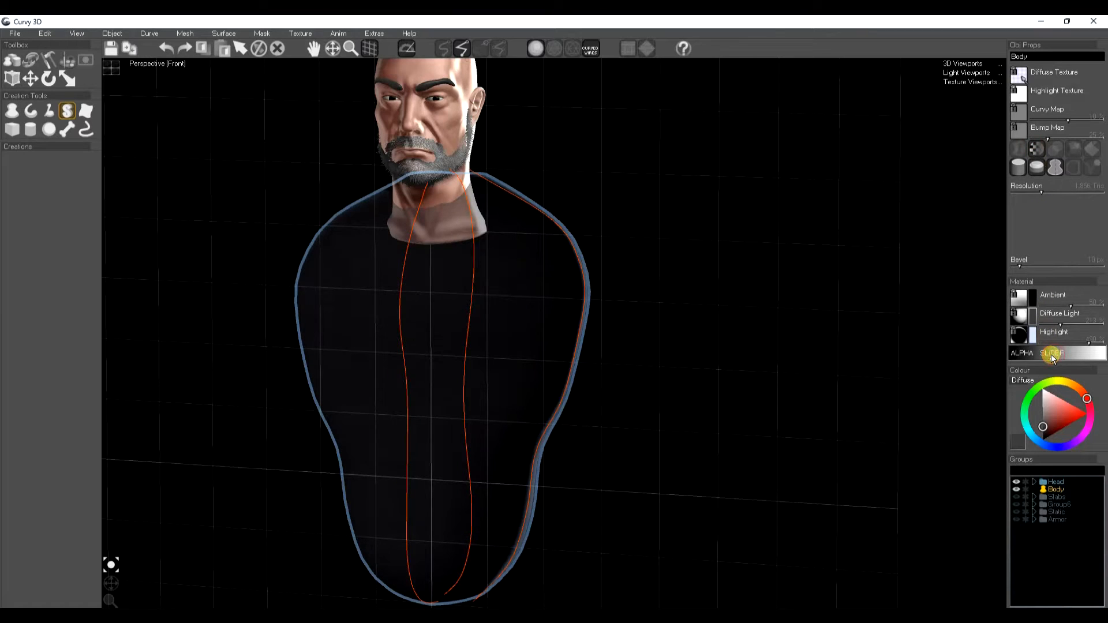
click(1028, 602)
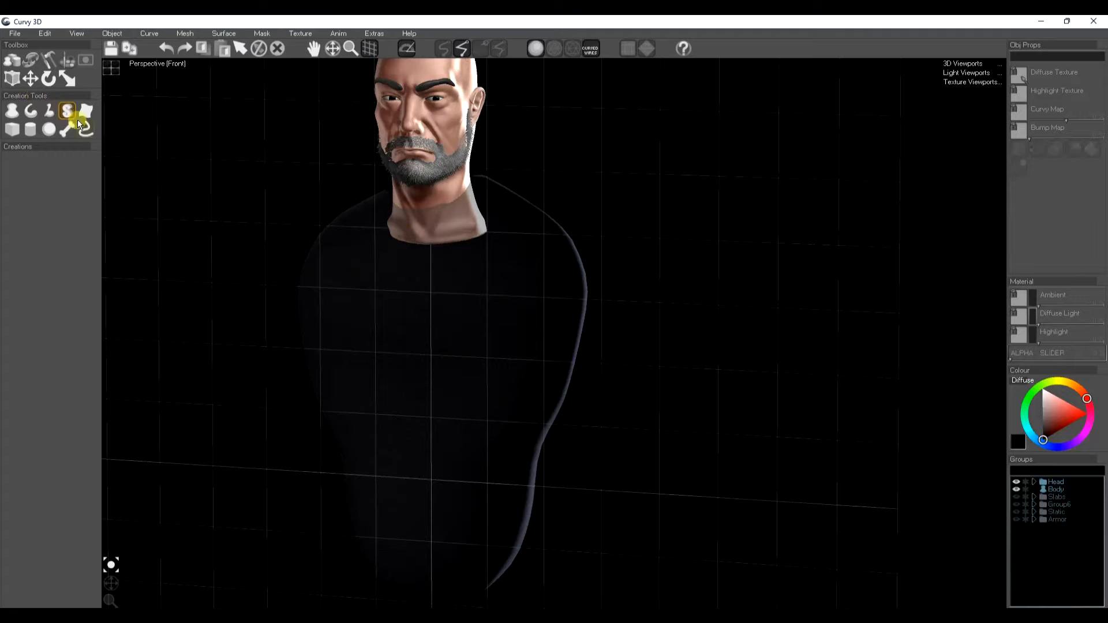
Step: Switch to the straight-line drawing mode and turn on the Show Shortcut Keys used option
click(490, 45)
click(501, 51)
click(77, 34)
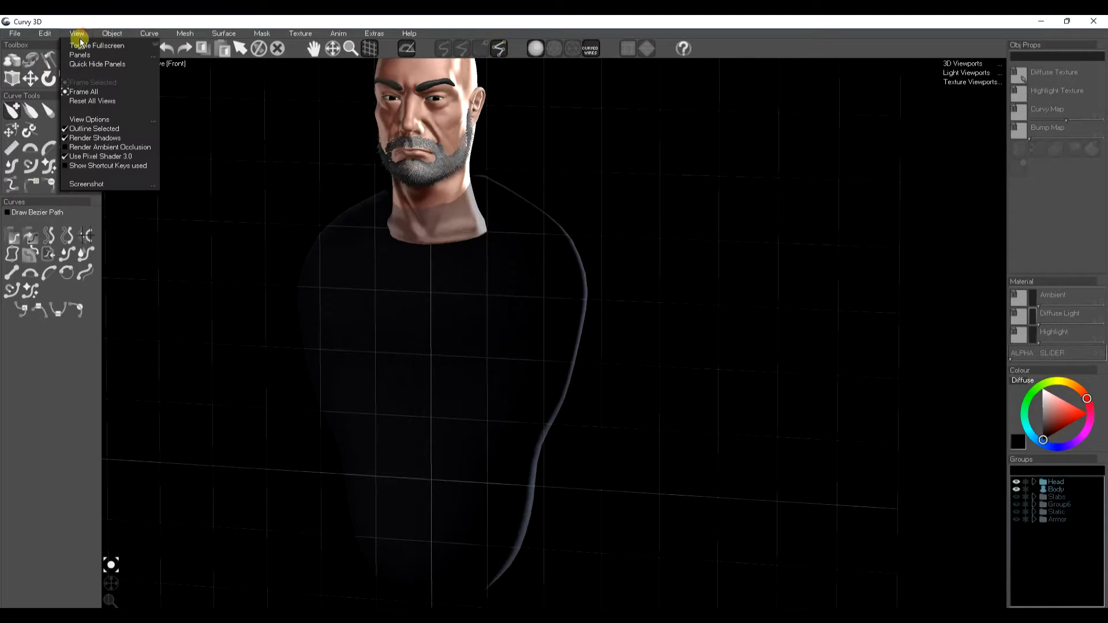
click(66, 168)
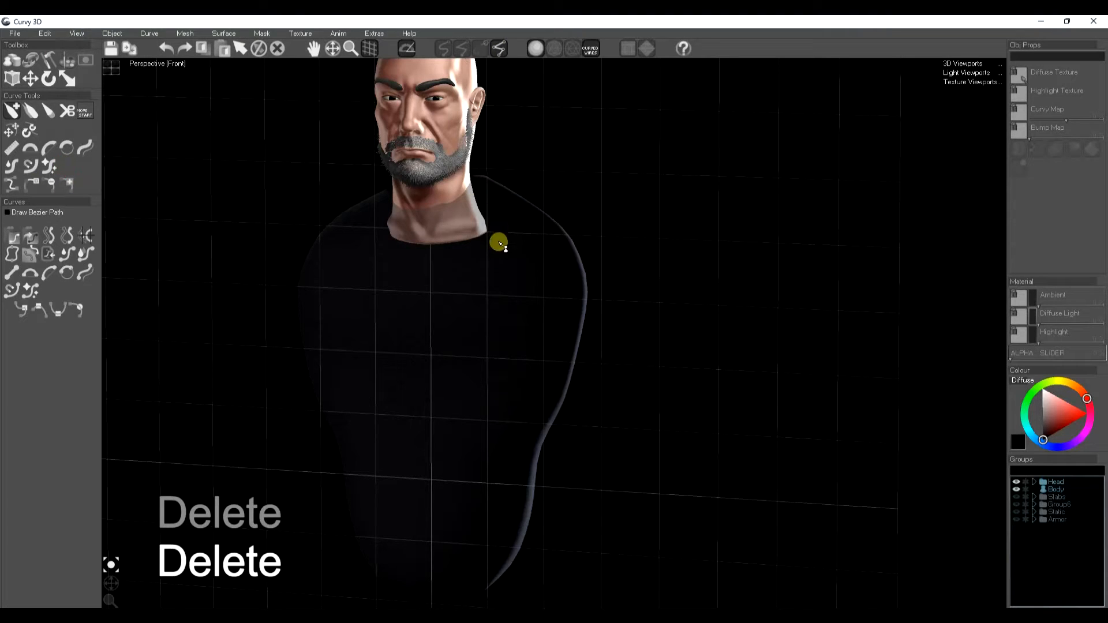
Step: Draw a six-sided slab plate over the upper right chest of the body
click(445, 313)
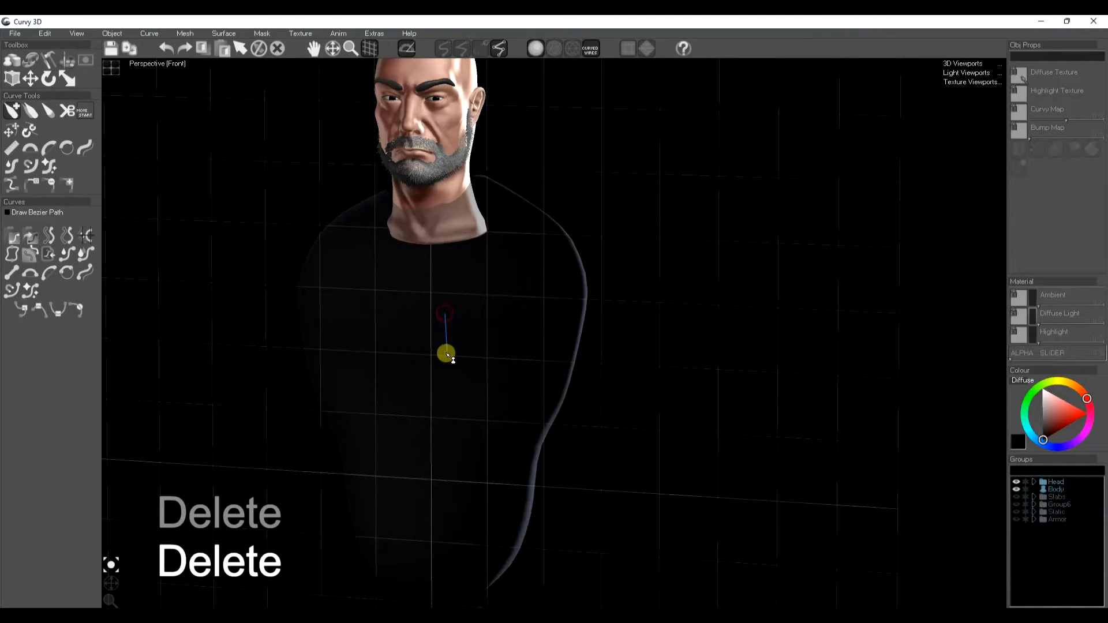
click(444, 354)
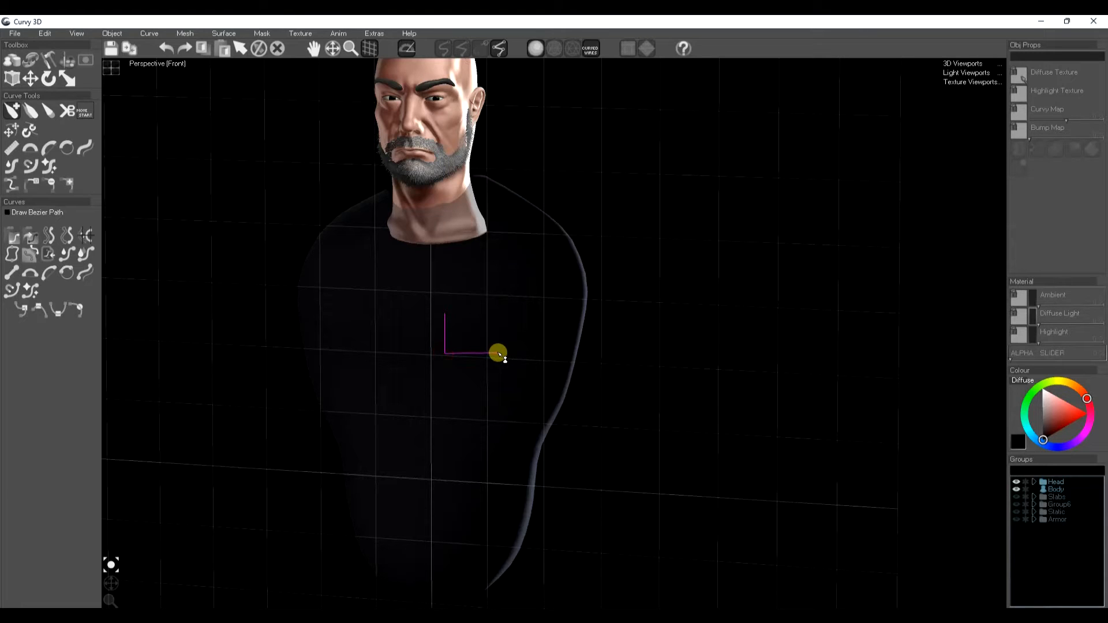
click(554, 298)
click(543, 246)
click(480, 248)
click(446, 313)
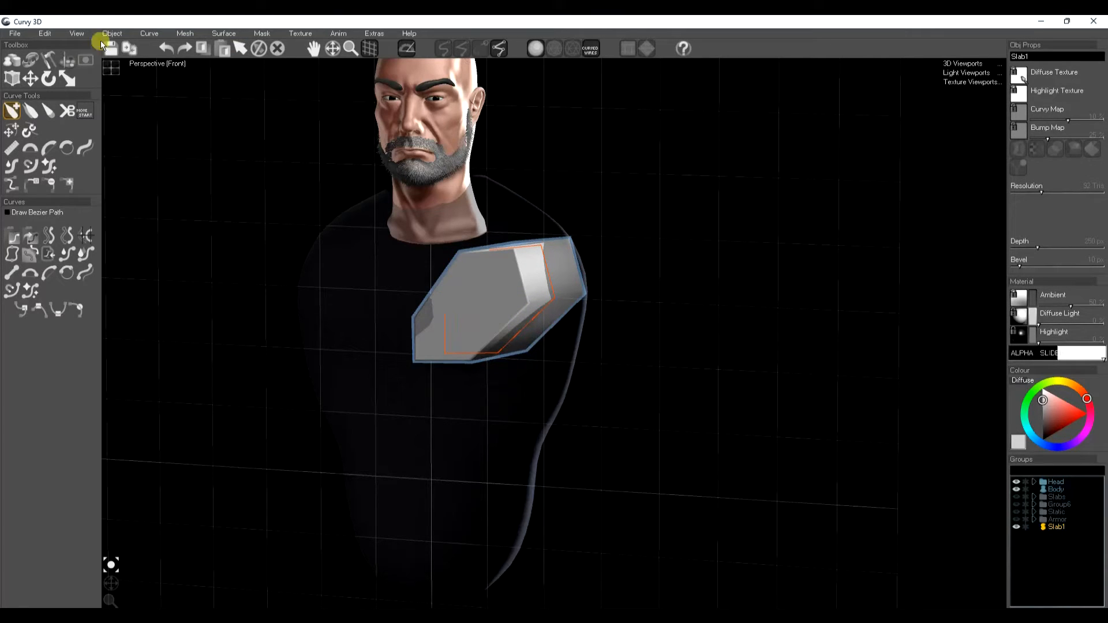
Step: In the Front view, drag the slab's upper-left vertex down to give the plate a notched outline
click(115, 73)
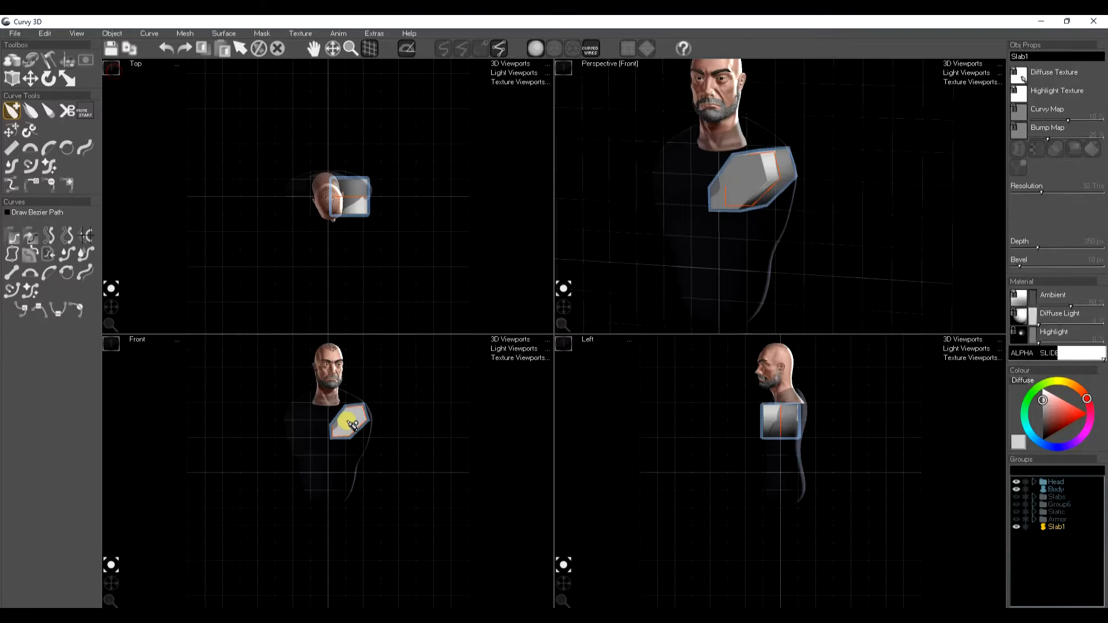
scroll(346, 439, up, 5)
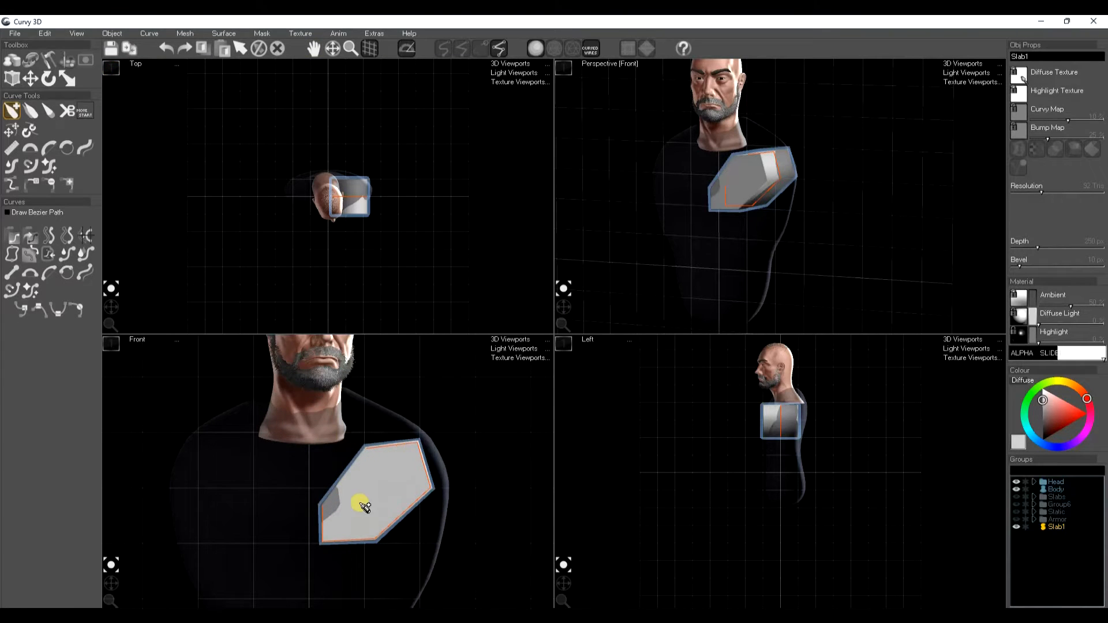
click(111, 343)
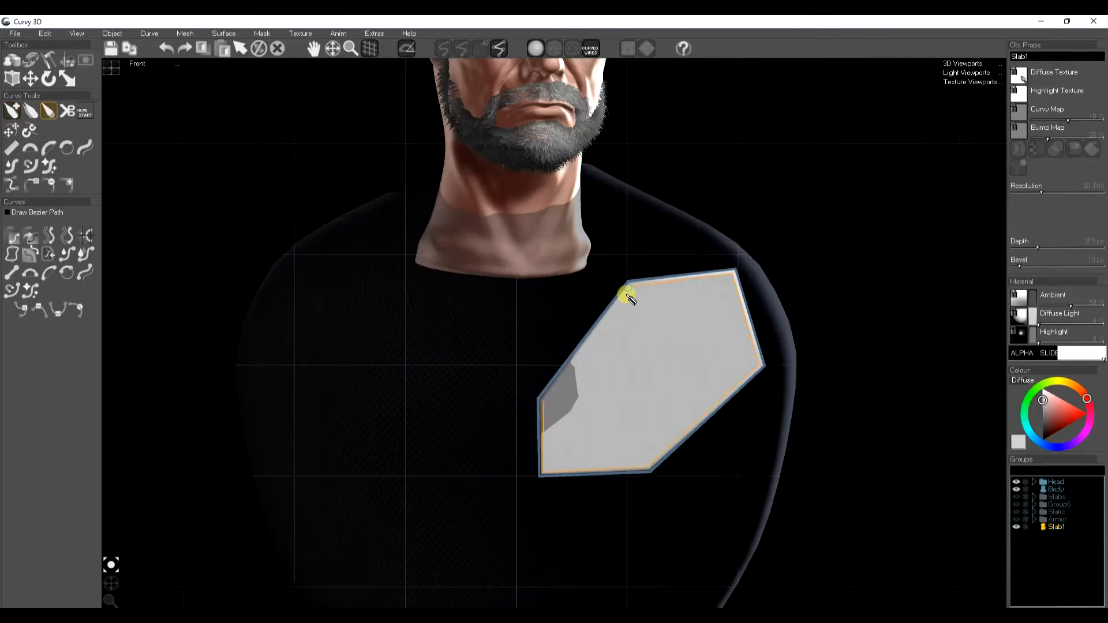
key(t)
drag(630, 292, 644, 299)
click(8, 151)
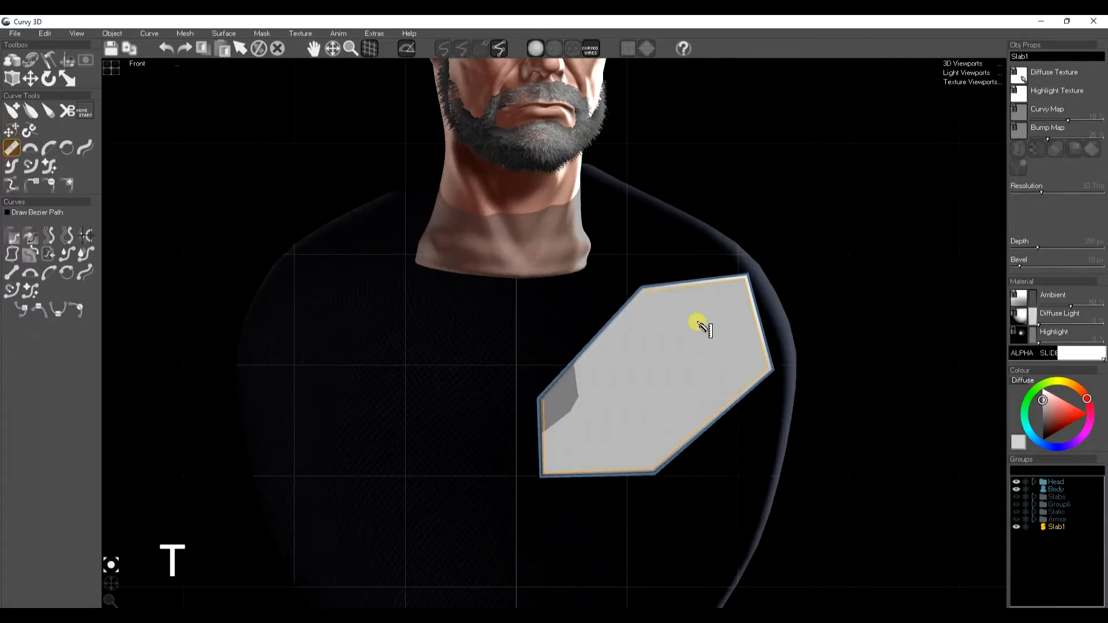
key(t)
drag(629, 296, 650, 382)
key(space)
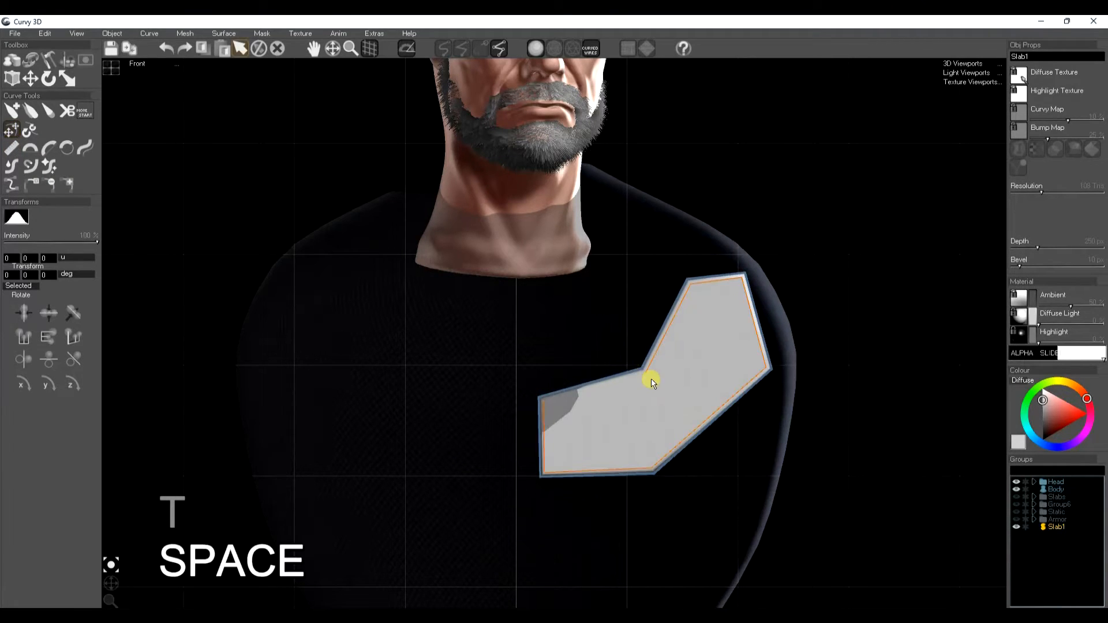
Step: Draw a second slab strip along the top edge of the first plate
click(12, 68)
click(68, 110)
key(space)
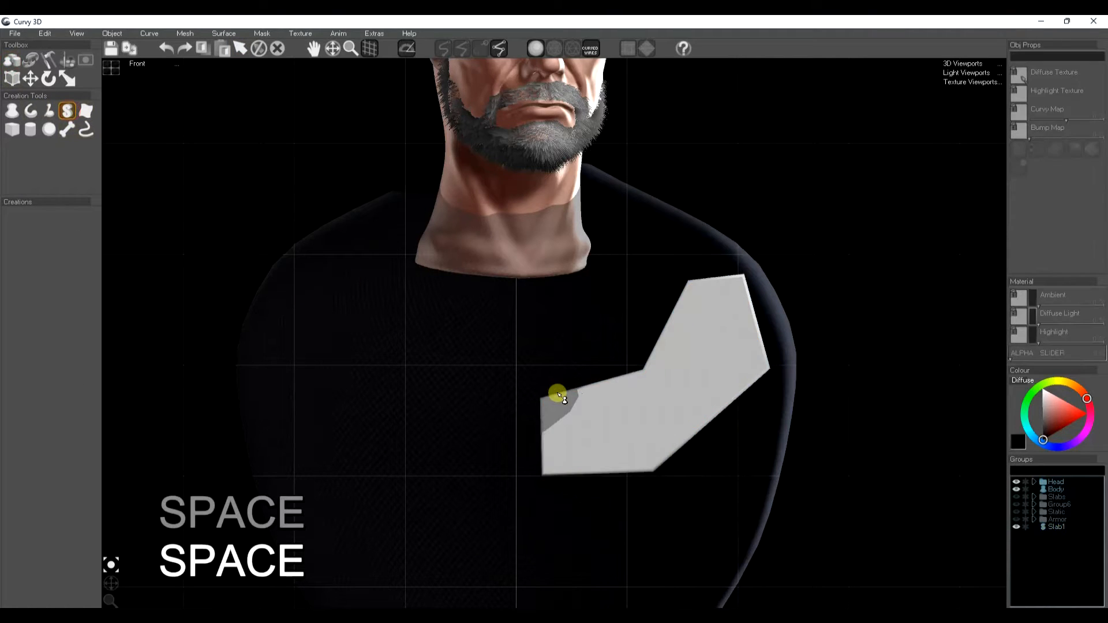
click(541, 390)
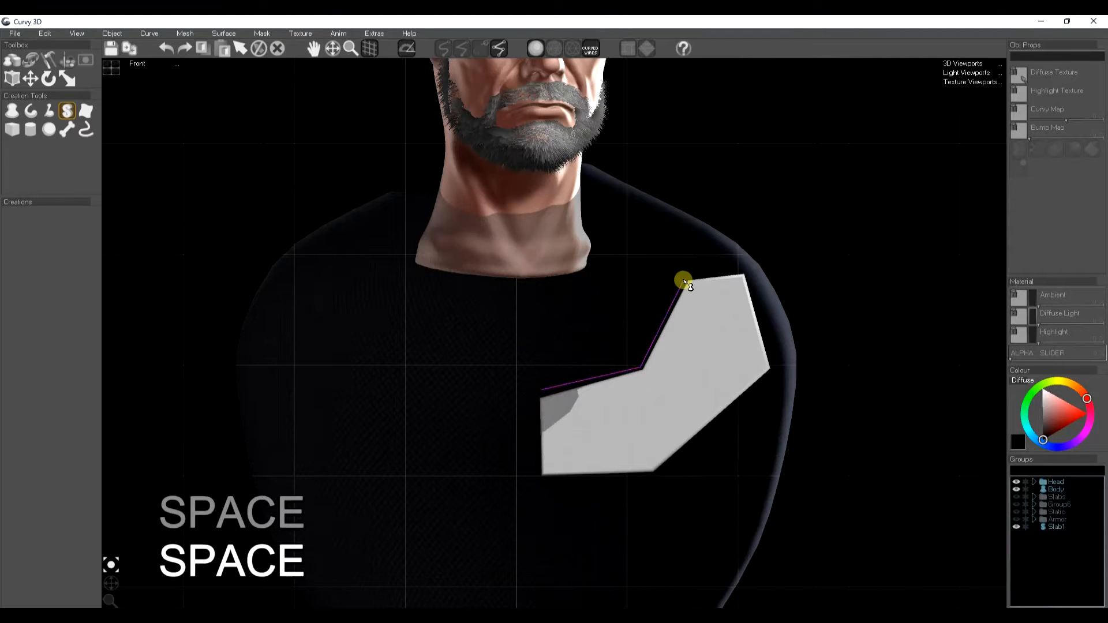
click(660, 277)
click(618, 321)
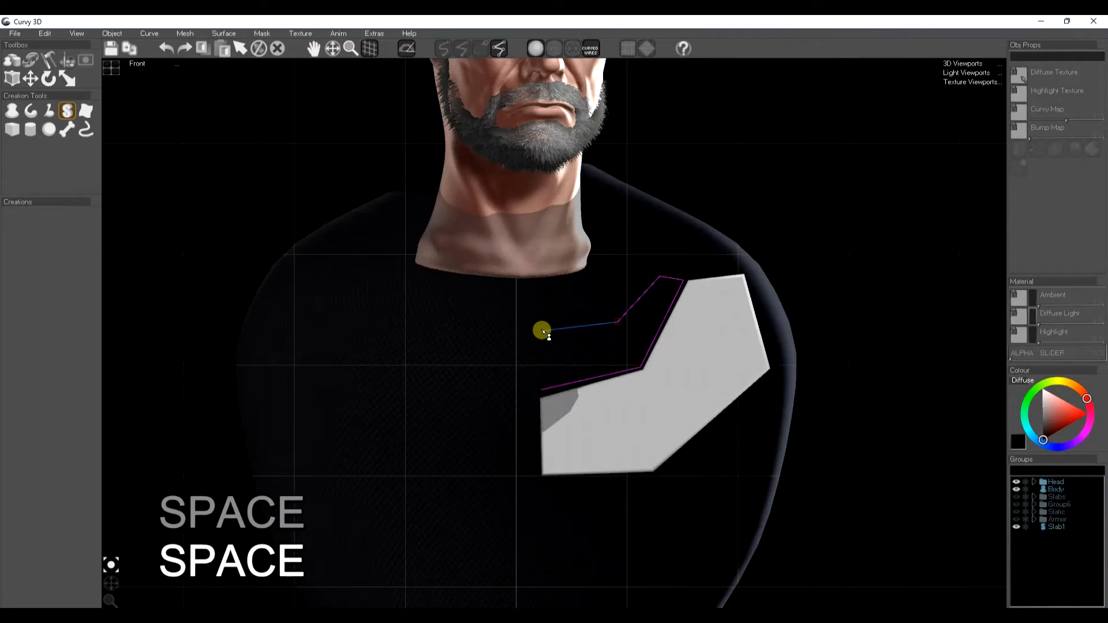
click(542, 334)
click(542, 365)
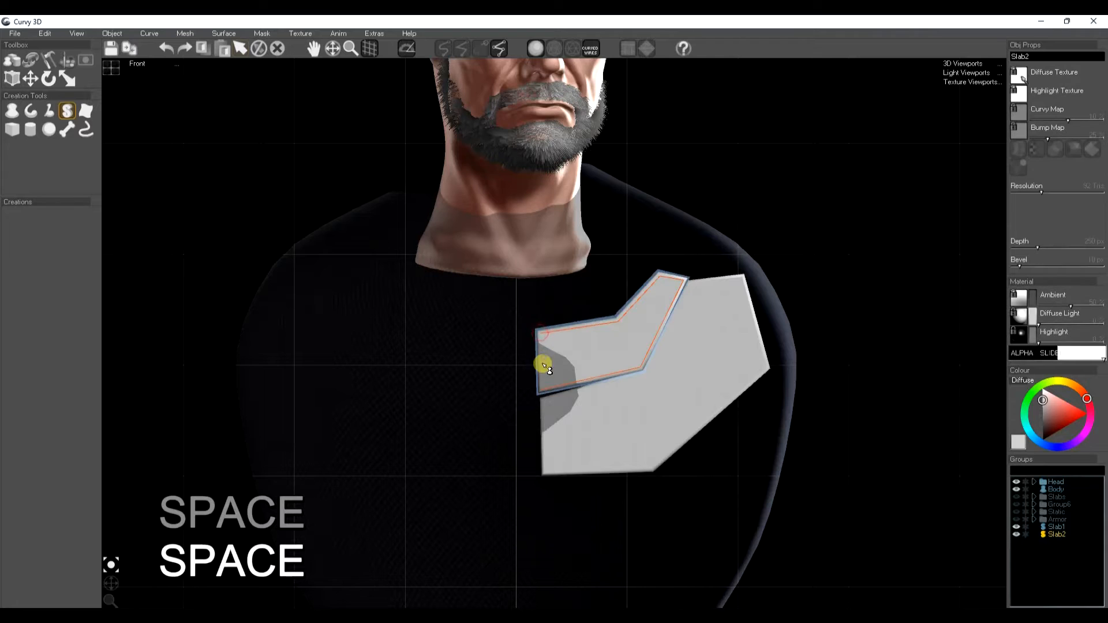
Step: Draw a third slab plate below the first, following its bottom edge
click(543, 482)
click(649, 475)
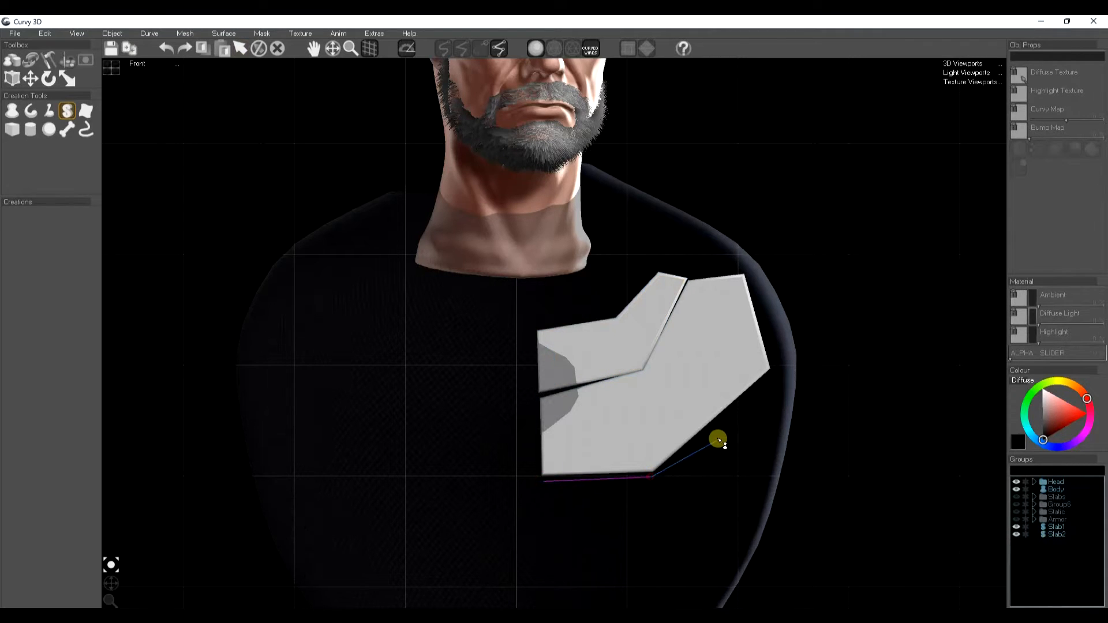
click(731, 412)
click(734, 469)
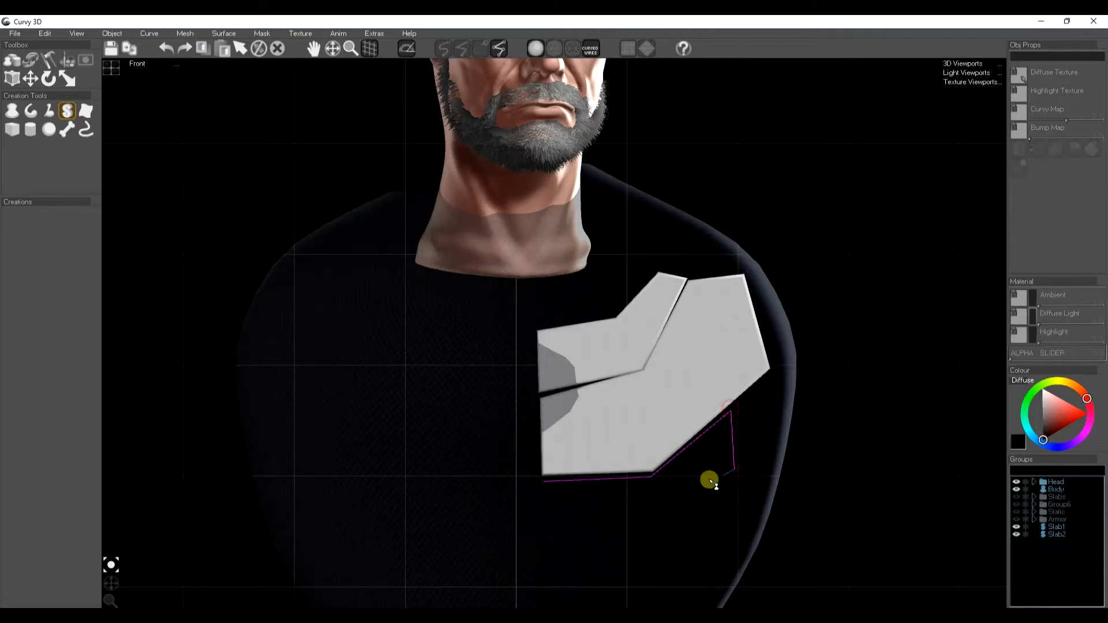
click(648, 514)
click(642, 555)
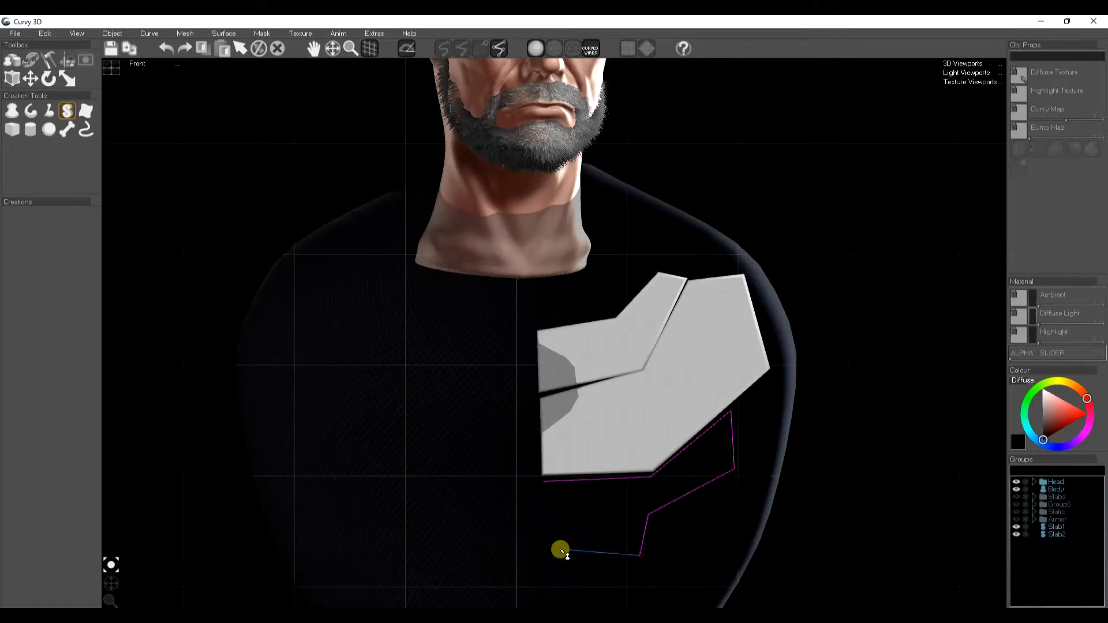
double_click(543, 556)
Step: Draw a fourth small slab plate with a stepped outline below the third plate
middle_drag(593, 534, 559, 428)
click(505, 462)
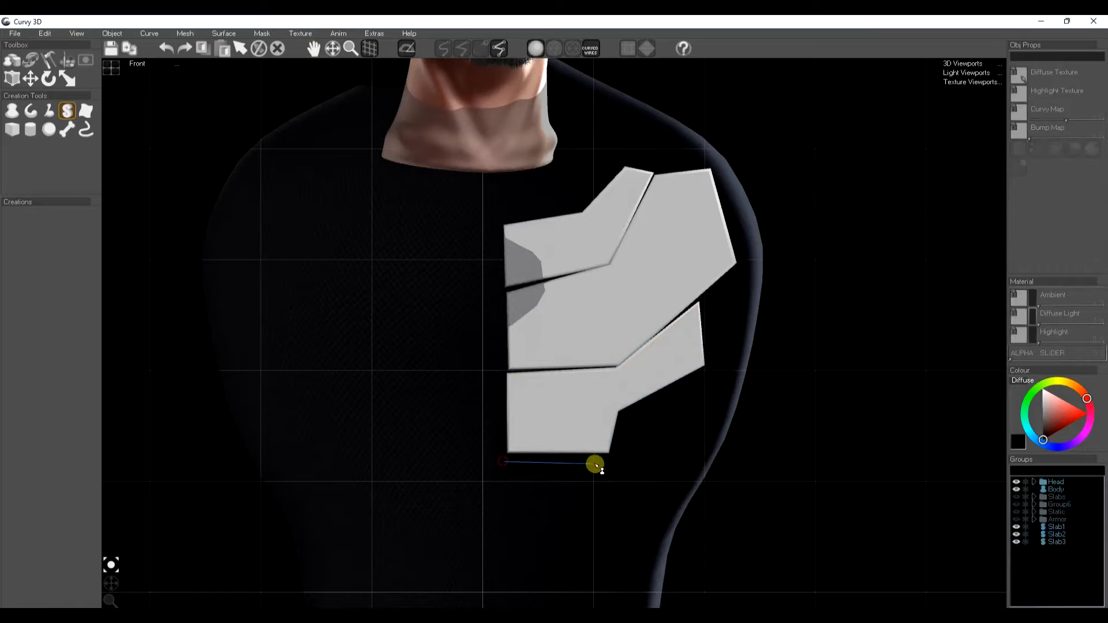
click(602, 458)
click(589, 505)
click(555, 506)
click(550, 527)
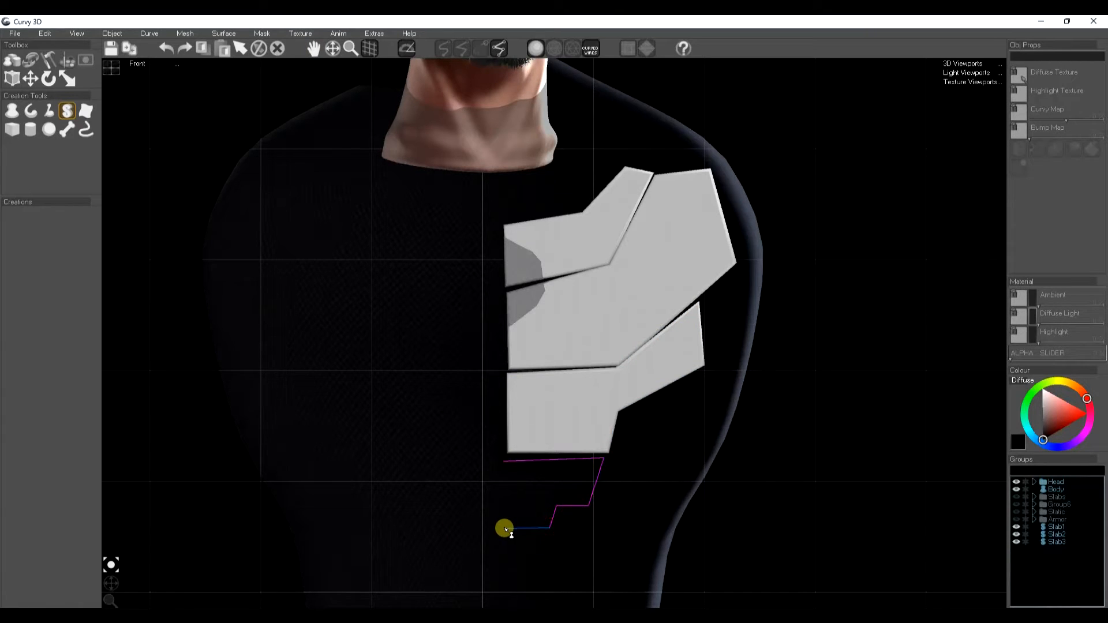
double_click(516, 534)
Step: Move the third plate's two left vertices outward toward the body's centre line
click(589, 390)
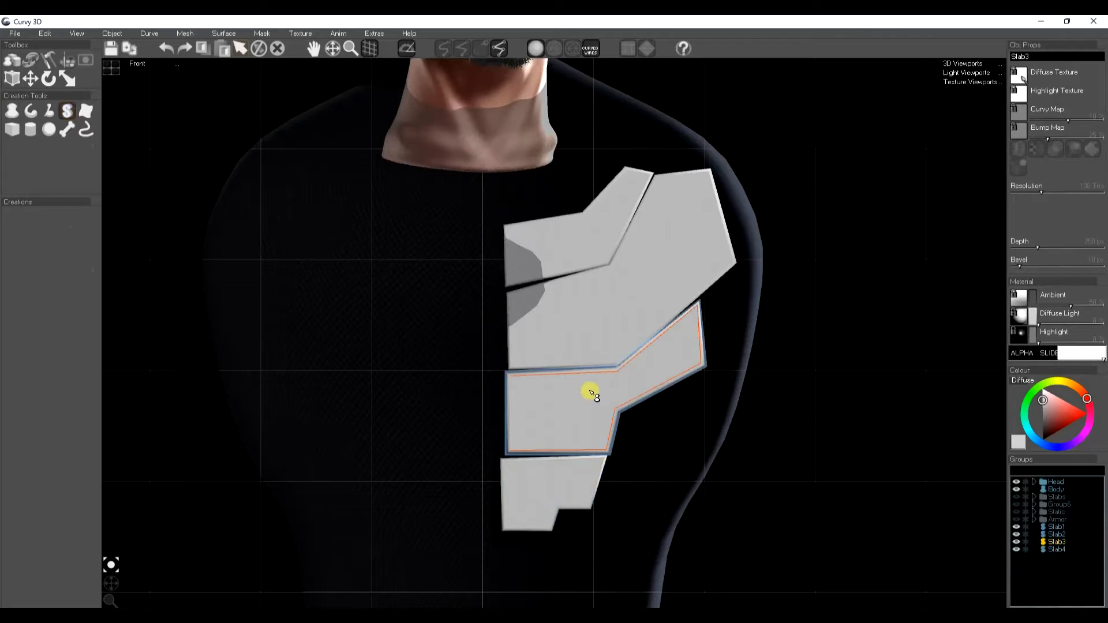
key(t)
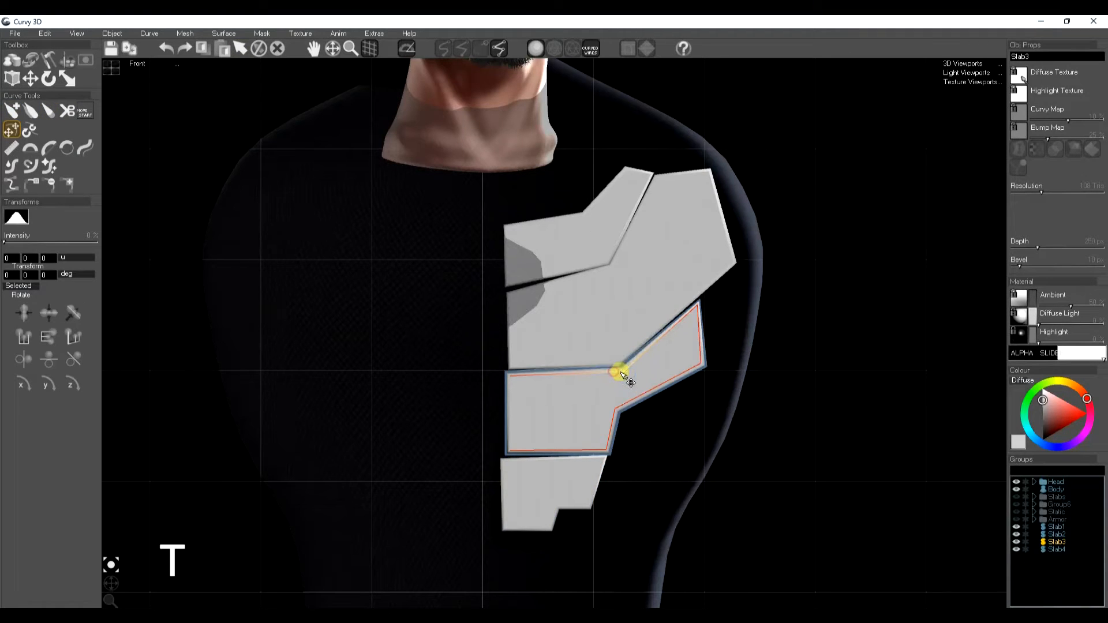
key(space)
click(635, 279)
drag(612, 267, 612, 269)
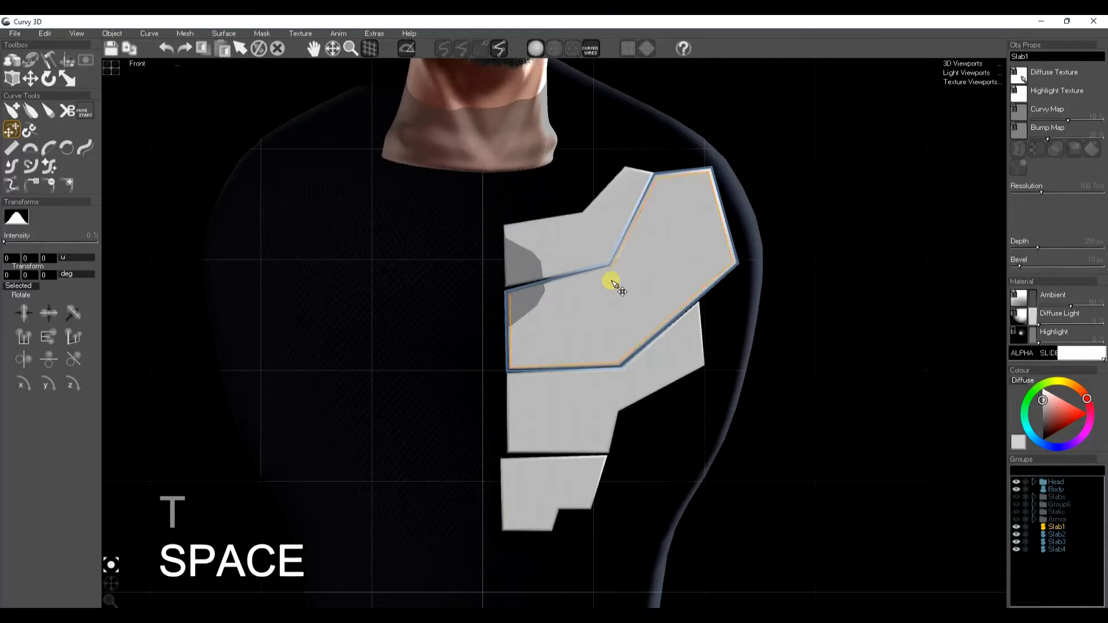
click(580, 470)
drag(611, 461, 611, 460)
key(space)
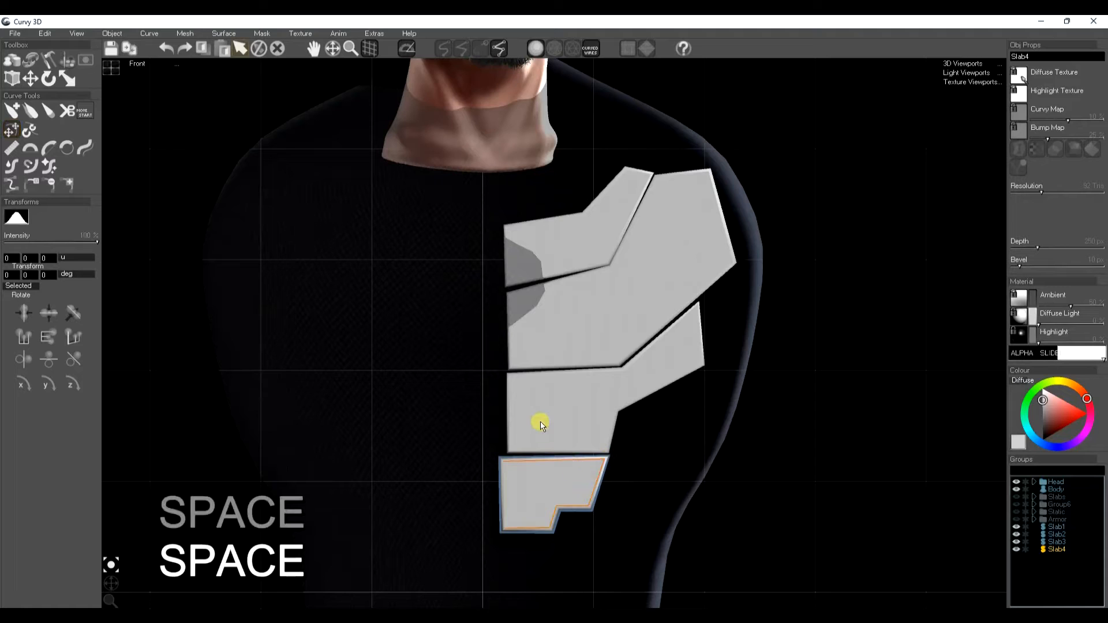
click(539, 423)
drag(506, 451, 490, 453)
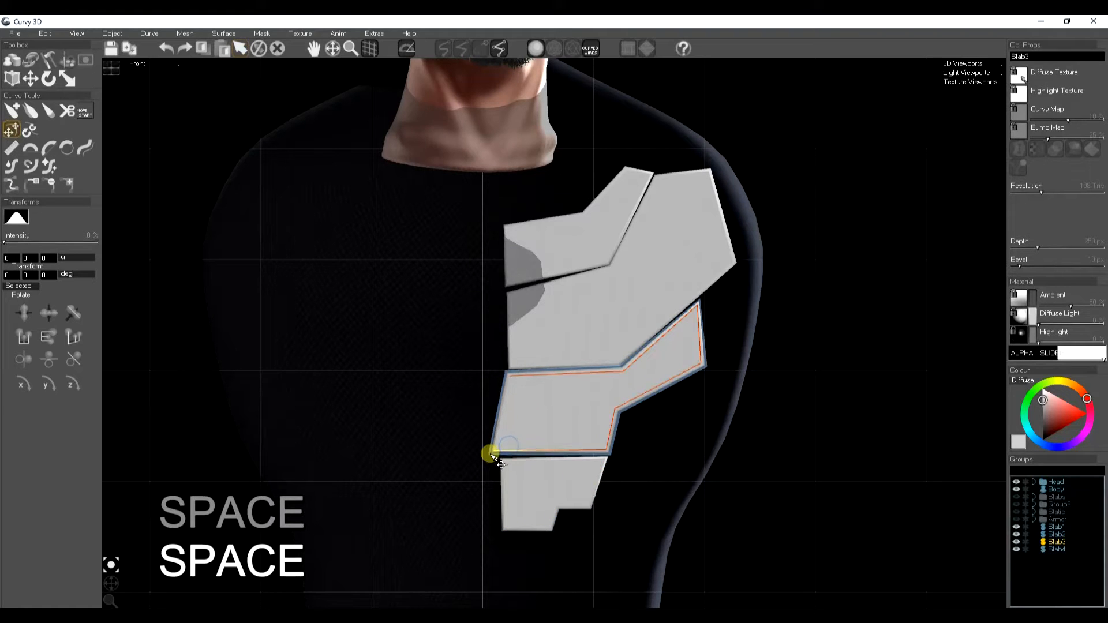
drag(508, 372, 488, 376)
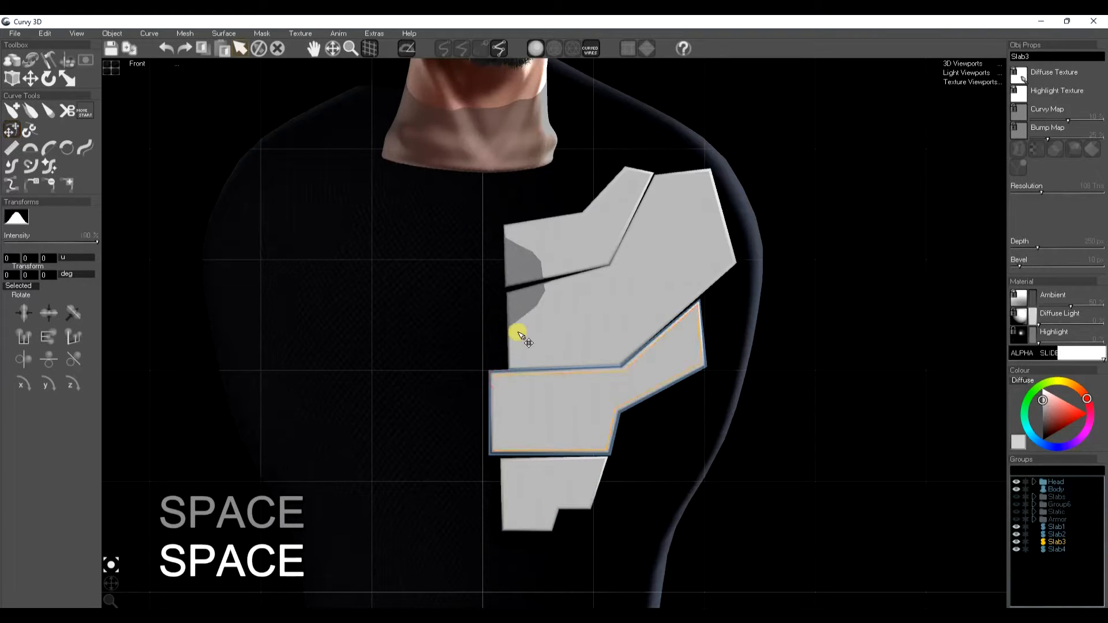
click(526, 362)
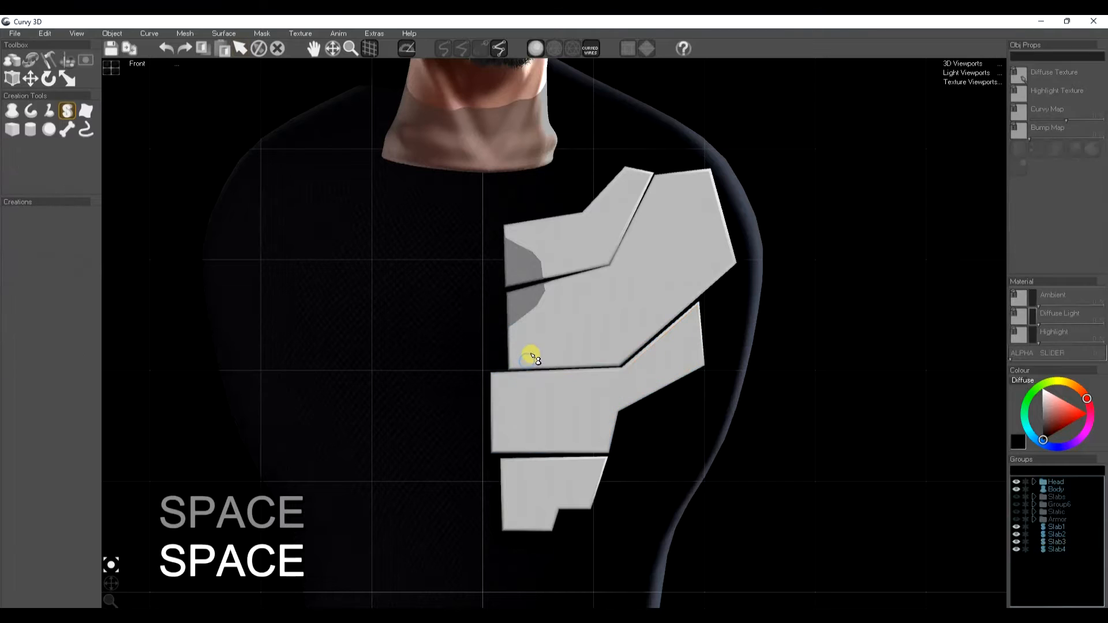
Step: Move the first plate's lower-left vertex outward to line up with the third plate
key(t)
drag(510, 368, 481, 365)
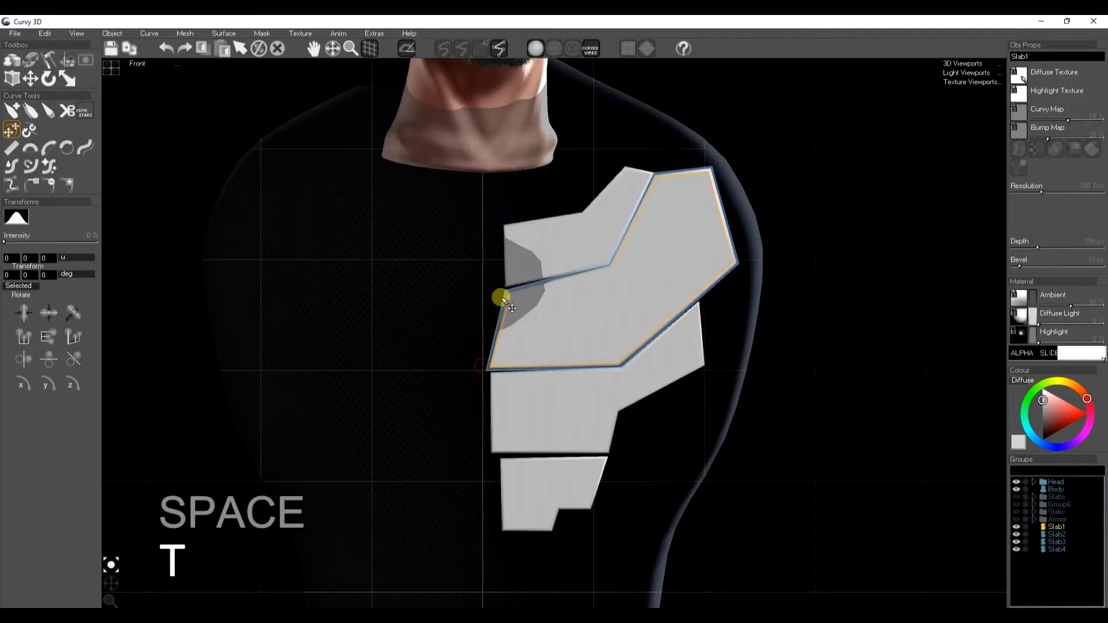
key(space)
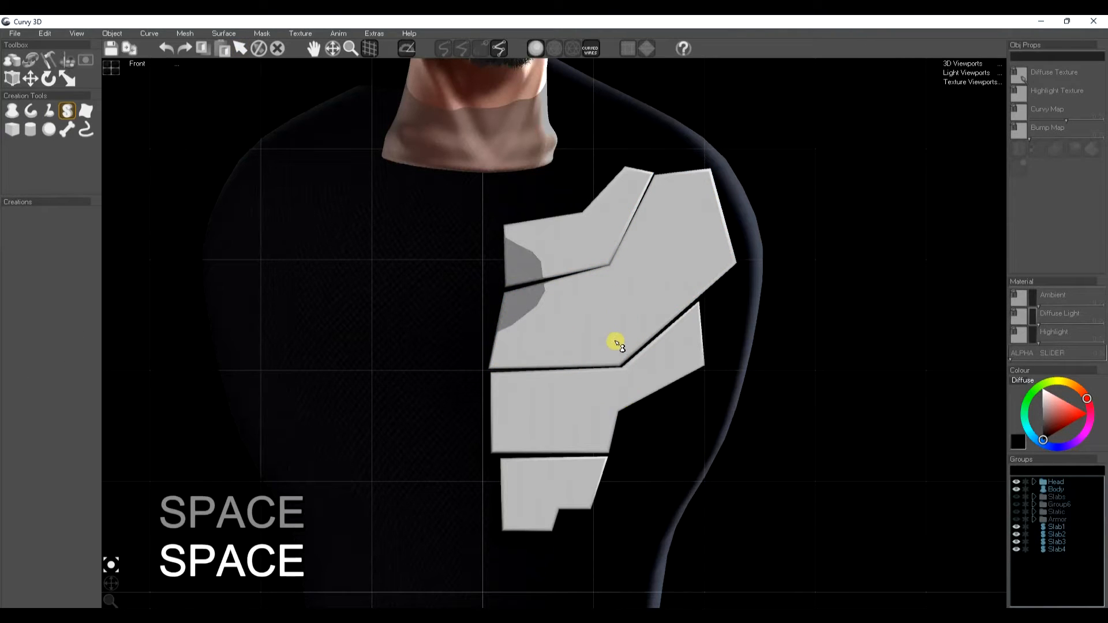
Step: Switch to the four-viewport layout, select all four slabs and reduce their depth
click(111, 70)
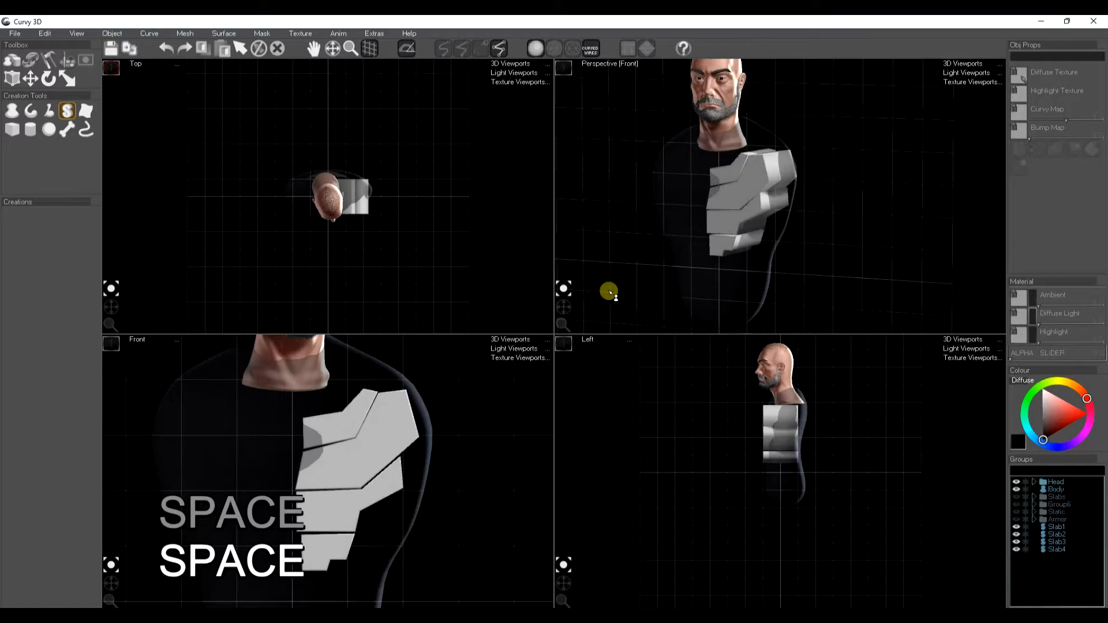
middle_drag(774, 430, 775, 491)
scroll(776, 485, up, 3)
middle_drag(776, 534, 801, 489)
click(1058, 527)
shift+click(1057, 548)
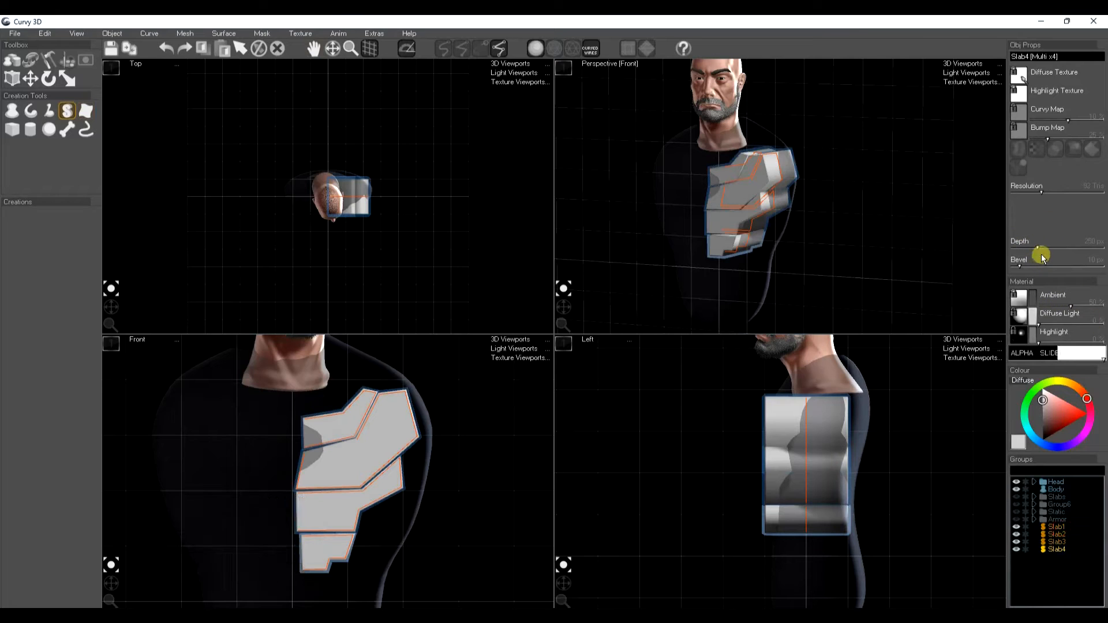
drag(1037, 249, 1023, 250)
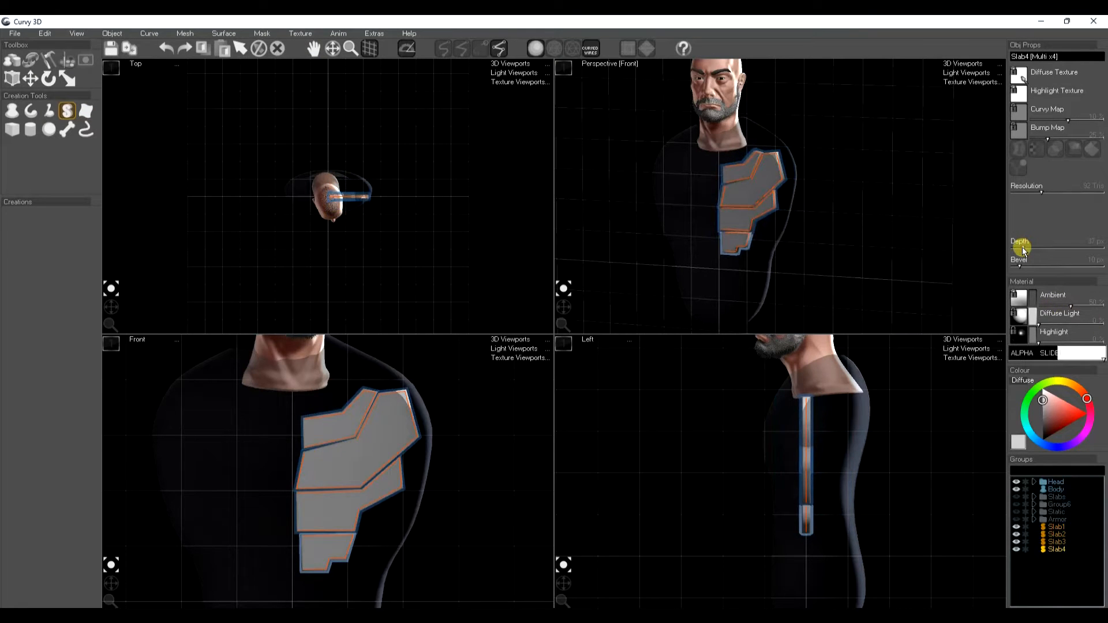
Step: Lower the slabs' bevel slightly and toggle wireframe display on and off to inspect them
scroll(773, 219, up, 4)
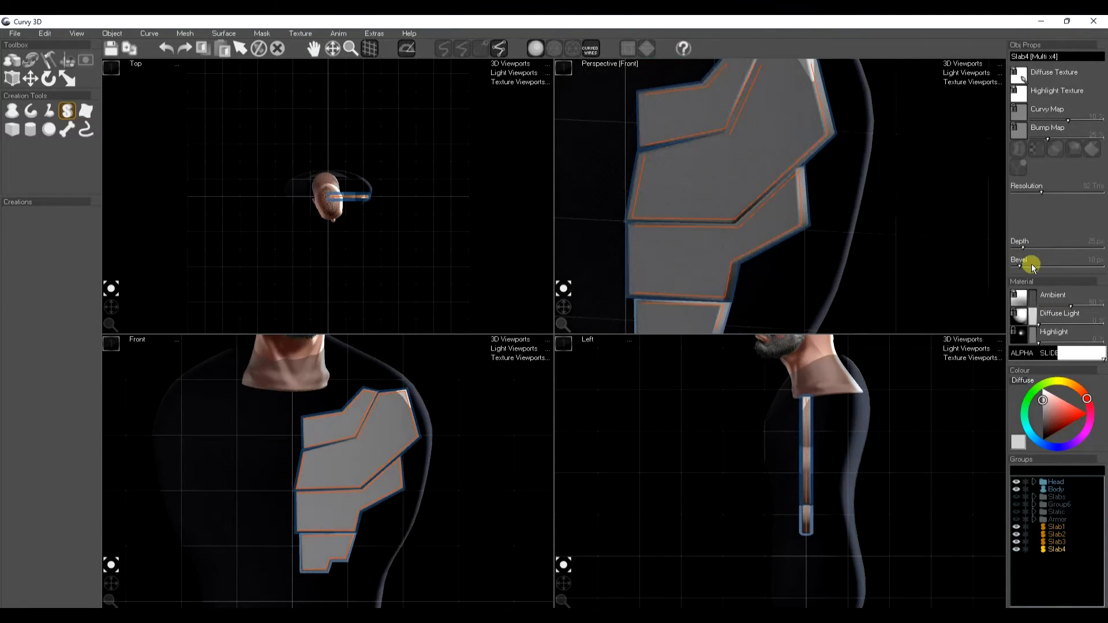
mouse_move(1016, 274)
mouse_down()
mouse_move(1023, 265)
mouse_move(1002, 272)
mouse_move(1019, 273)
mouse_up()
key(a)
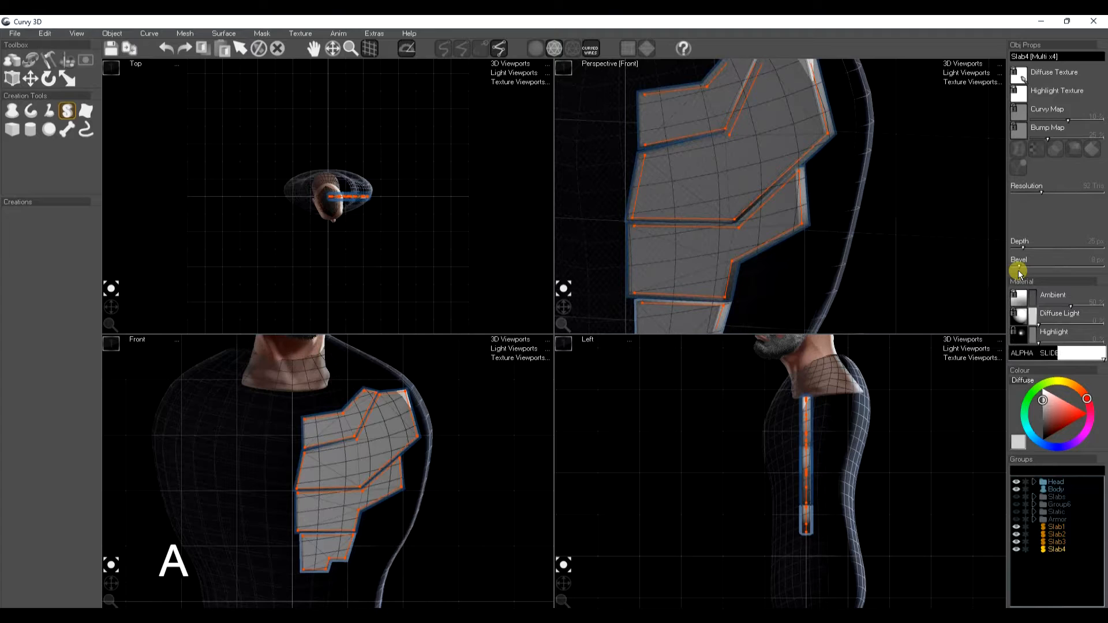
key(a)
key(space)
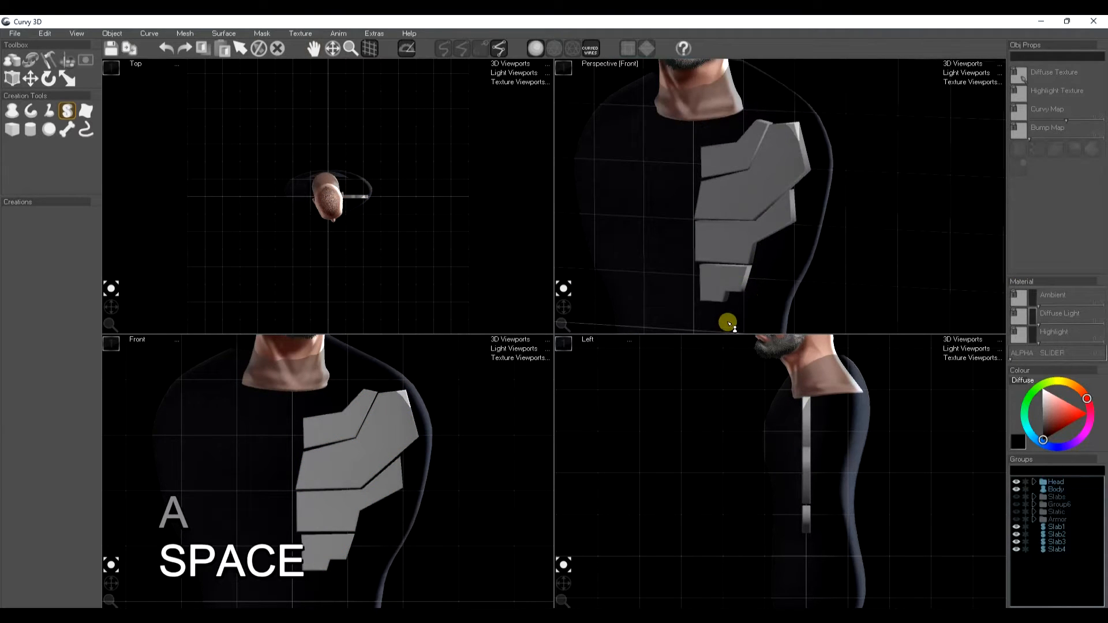
Step: Reselect all four slab plates and show them in wireframe
click(724, 249)
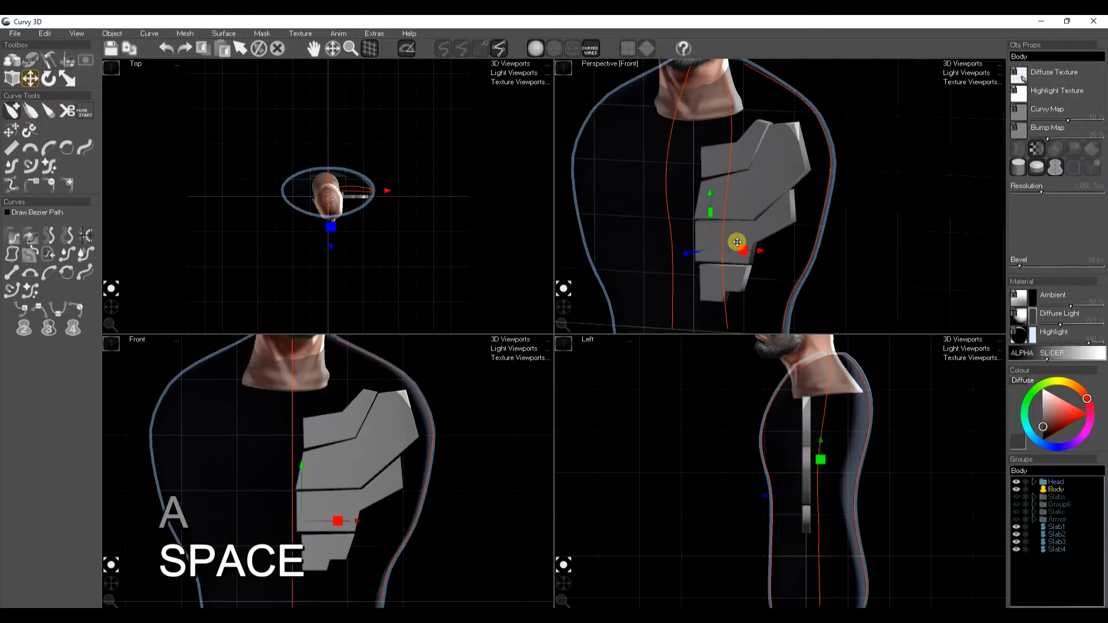
key(space)
click(1058, 549)
shift+click(1056, 526)
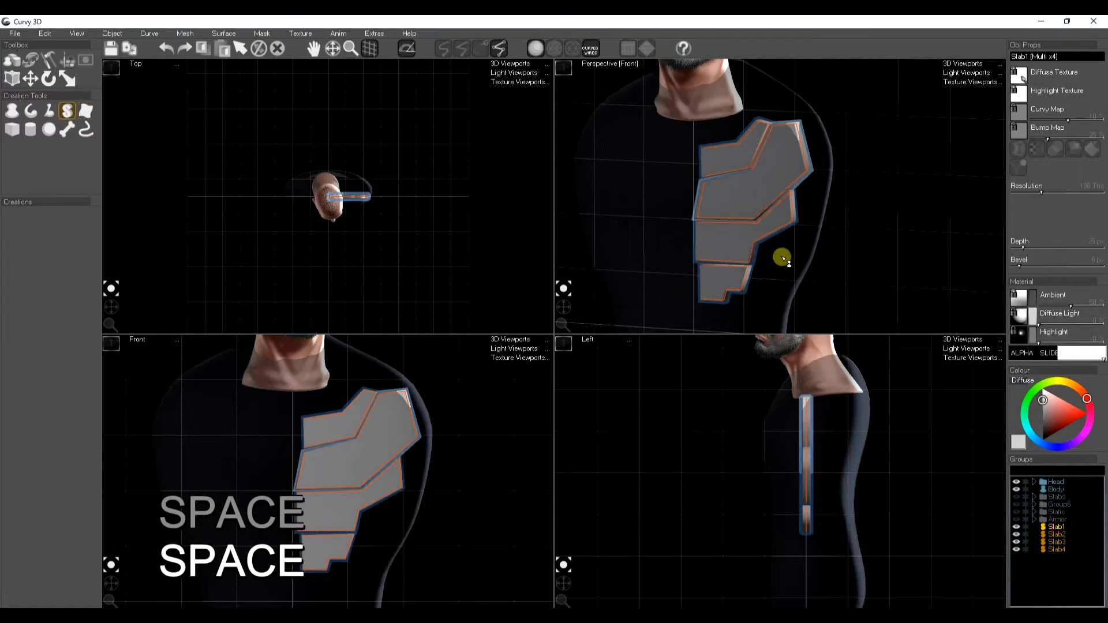
key(a)
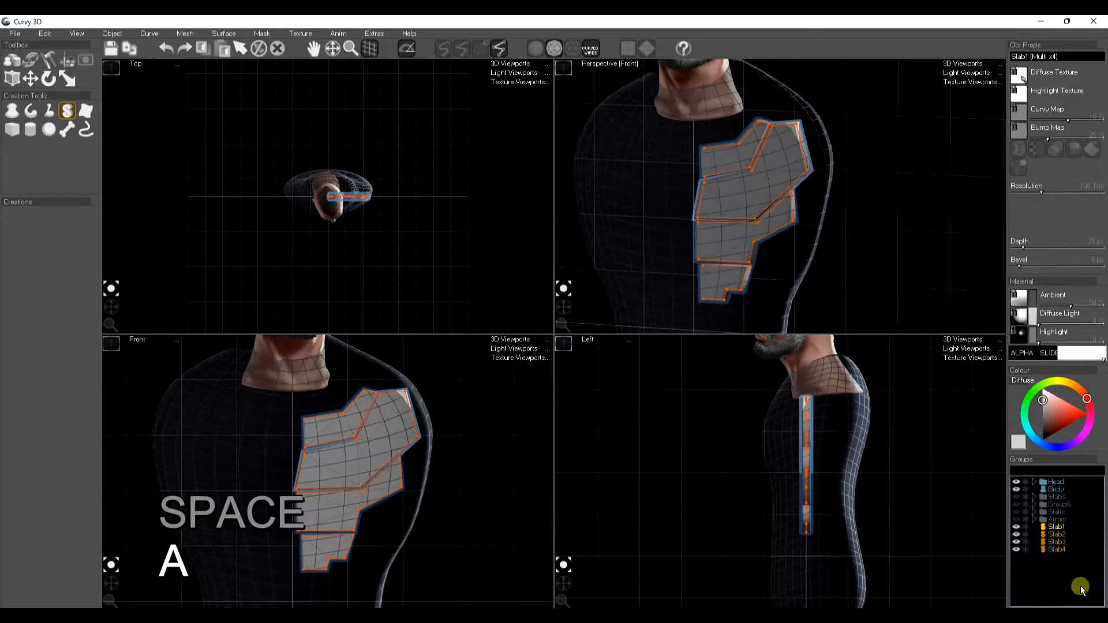
Step: Hide the body mesh so only the head and plates are visible
click(73, 33)
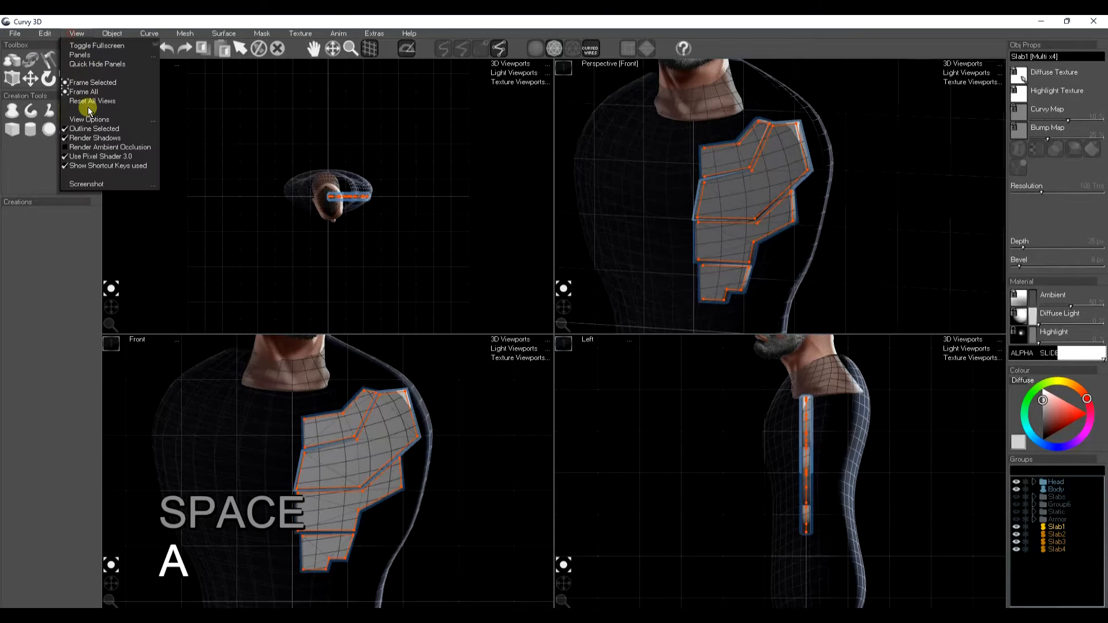
mouse_move(88, 119)
click(167, 142)
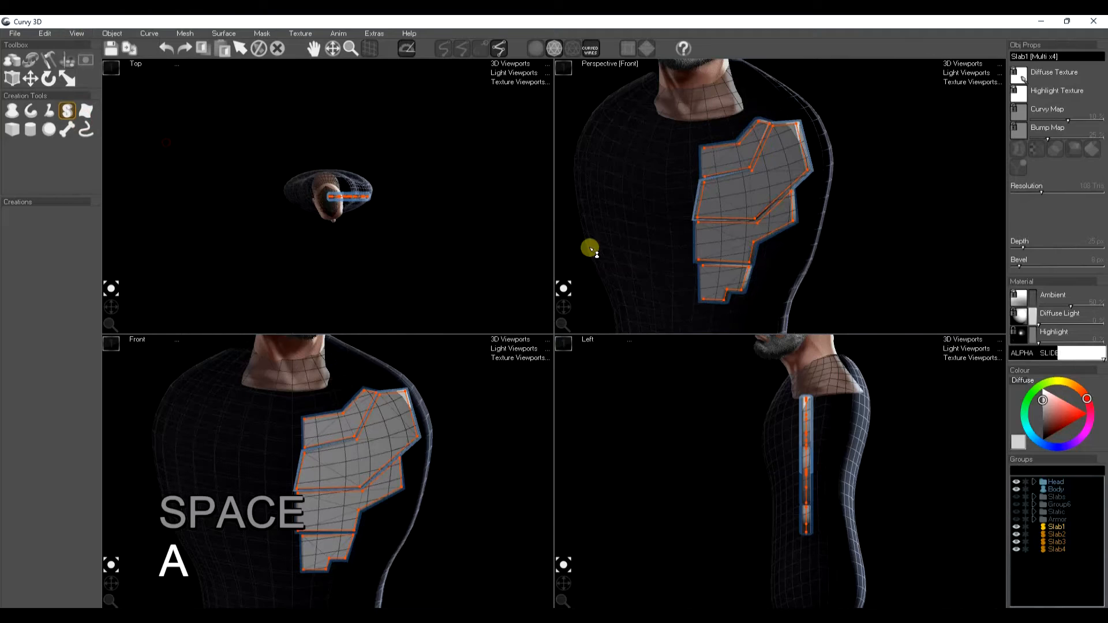
click(1016, 489)
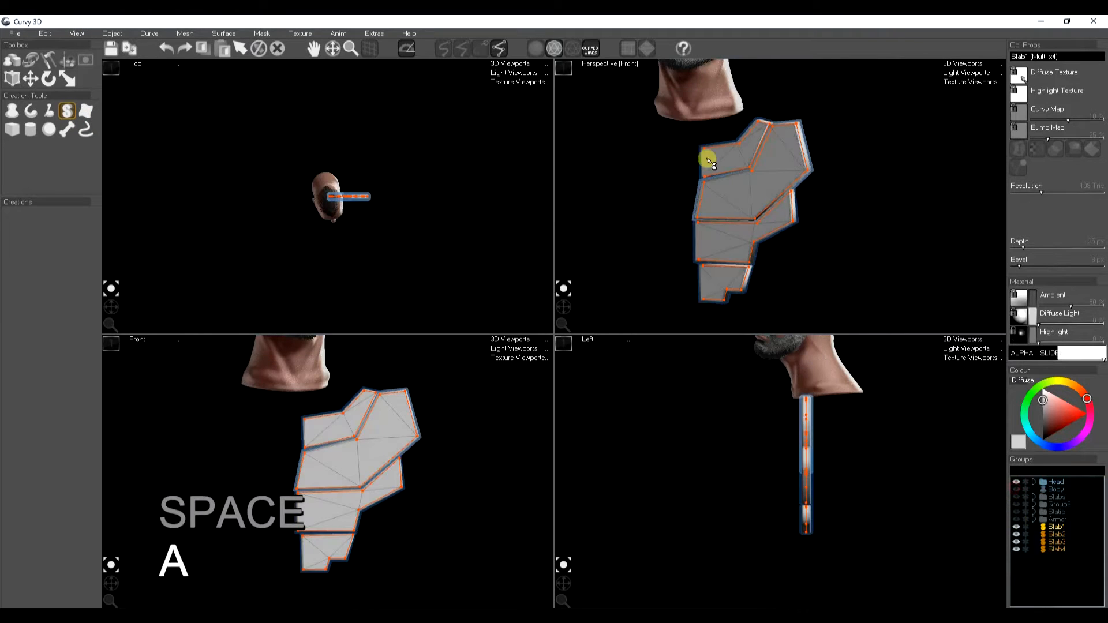
Step: Draw a rounded test slab to the right of the plates
drag(753, 199, 807, 261)
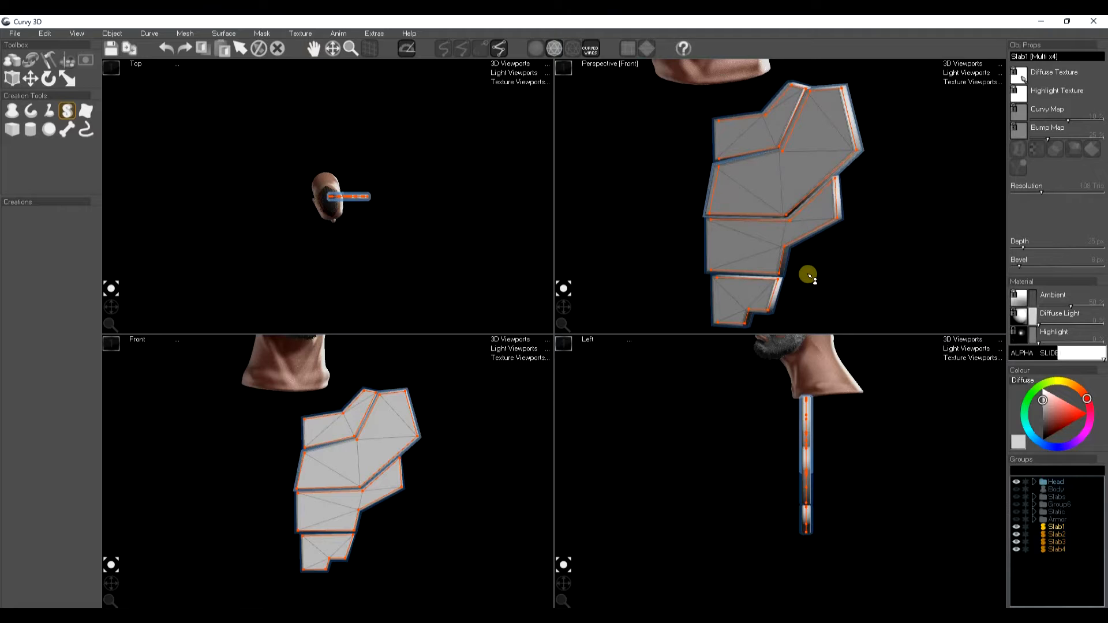
click(808, 275)
click(68, 113)
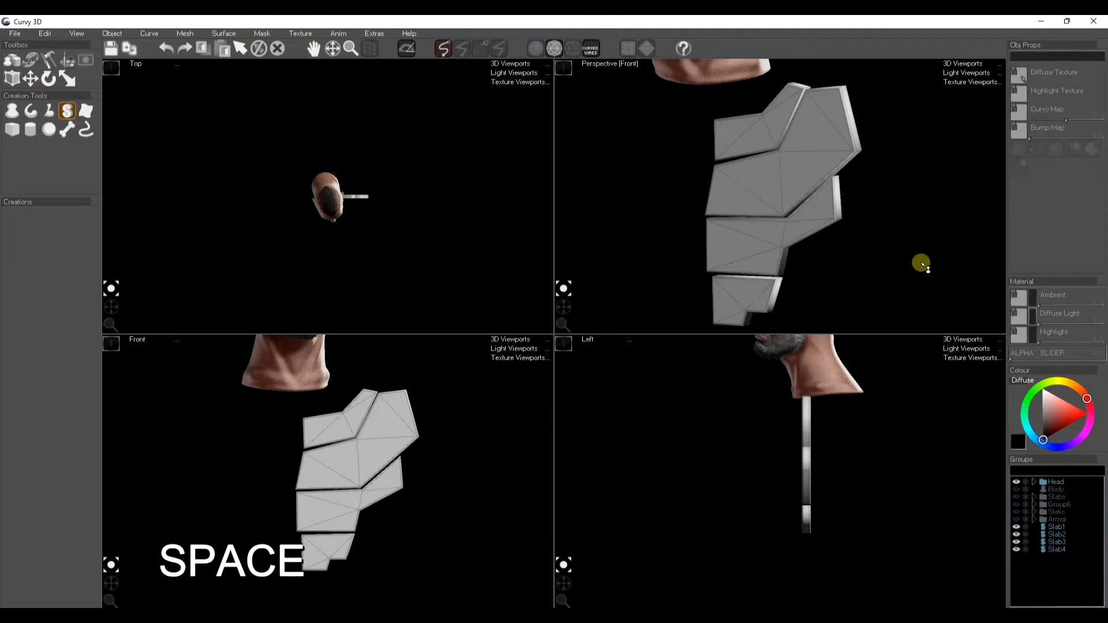
drag(922, 264, 860, 253)
mouse_move(859, 169)
mouse_down()
mouse_move(809, 192)
mouse_move(873, 252)
mouse_move(930, 141)
mouse_move(891, 138)
mouse_move(880, 170)
mouse_move(862, 172)
mouse_up()
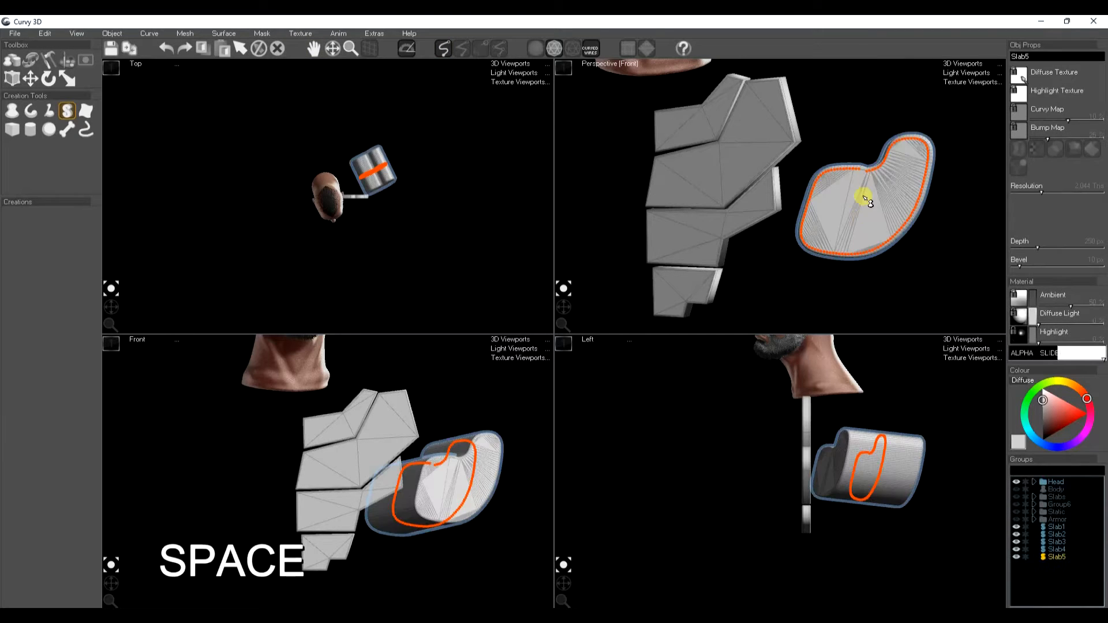
key(space)
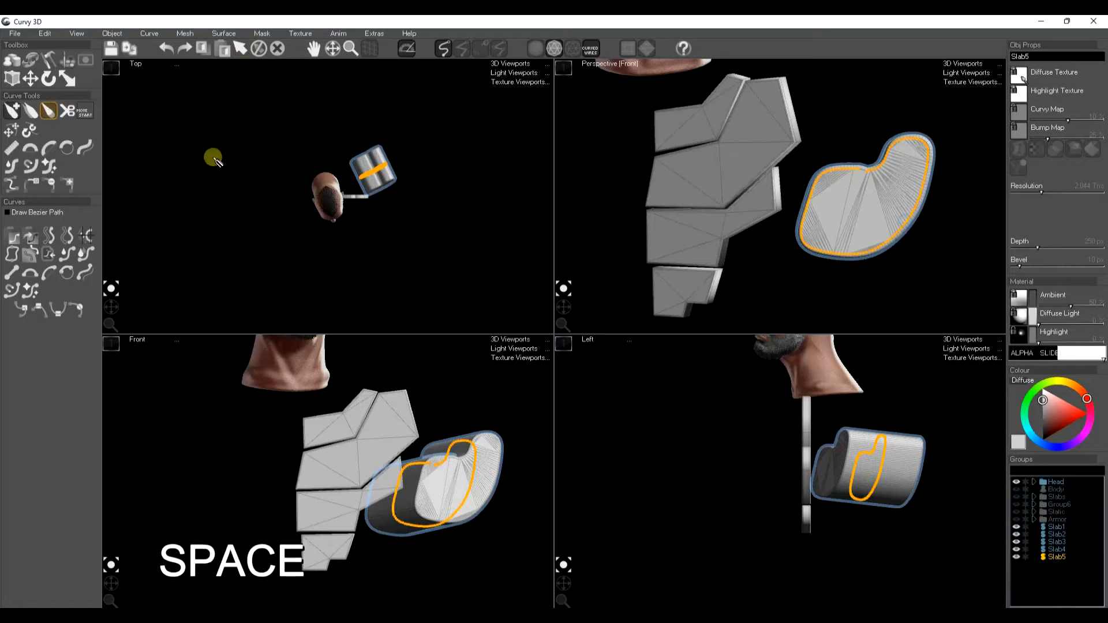
Step: Apply Curve Optimise to the test slab, bake the action, and delete the test slab
click(151, 34)
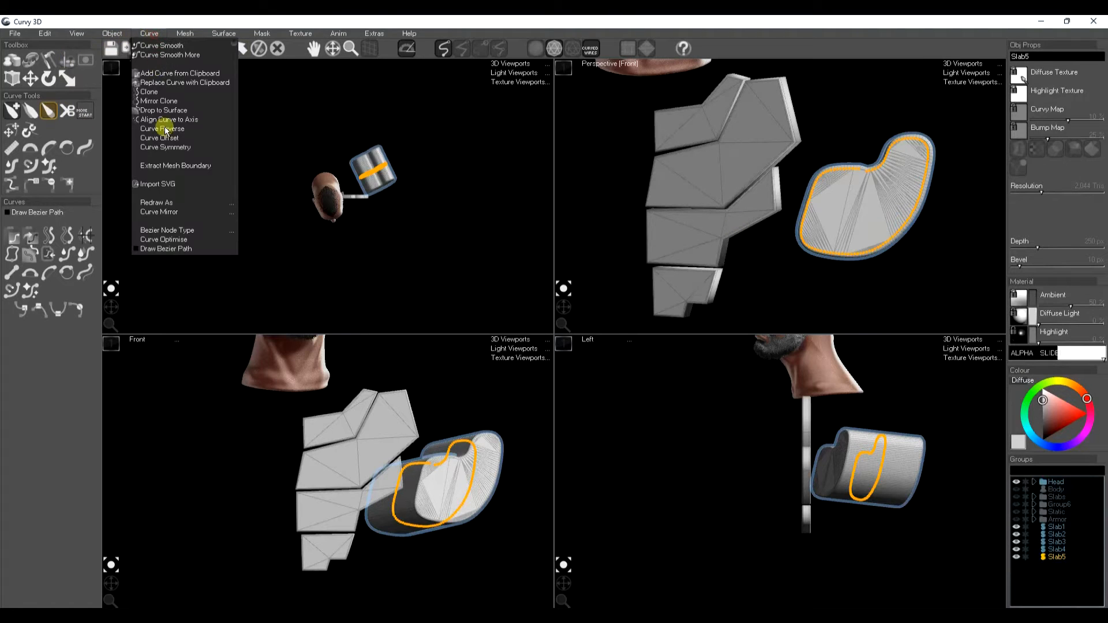
click(168, 239)
mouse_move(144, 181)
mouse_down()
mouse_move(131, 180)
mouse_move(151, 185)
mouse_up()
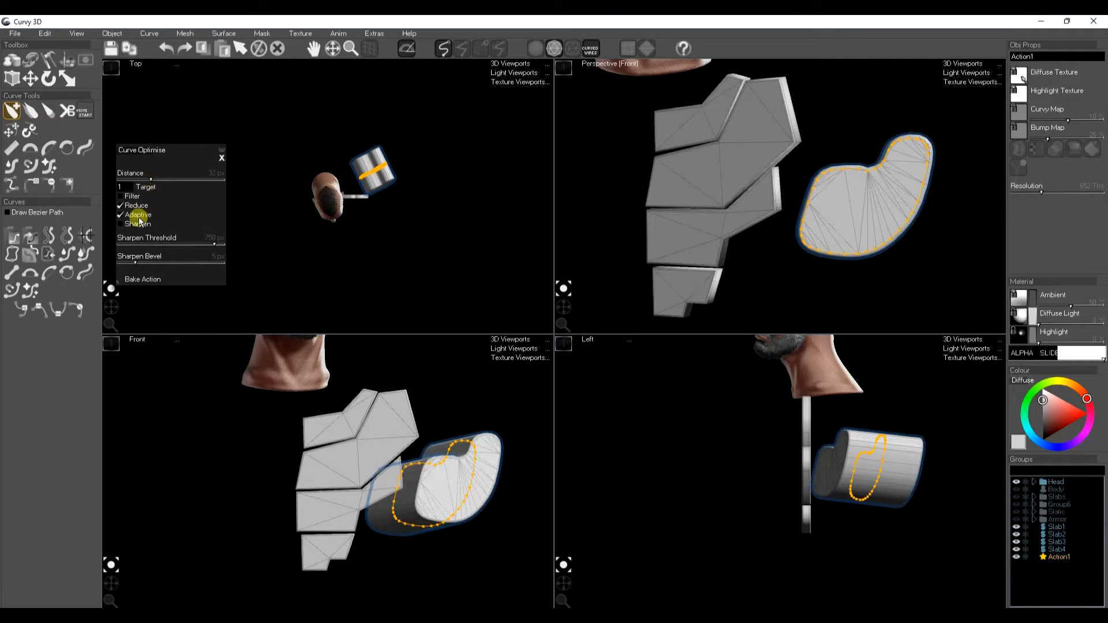
click(151, 280)
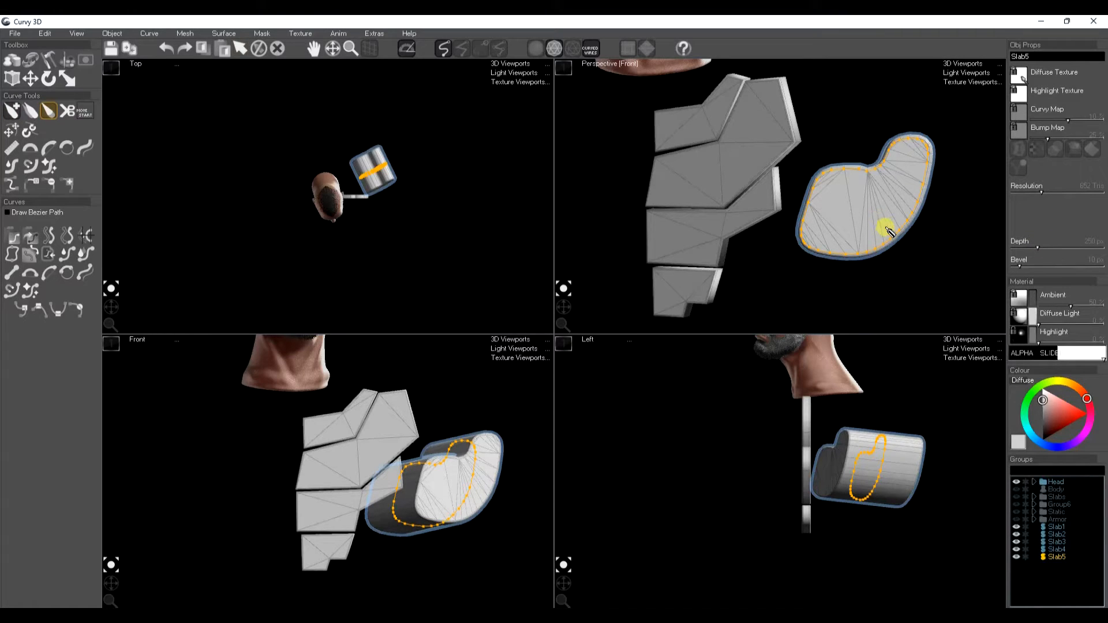
key(Delete)
Step: Select all four plates and join them into a single mesh
click(676, 288)
shift+click(707, 233)
shift+click(710, 168)
shift+click(700, 111)
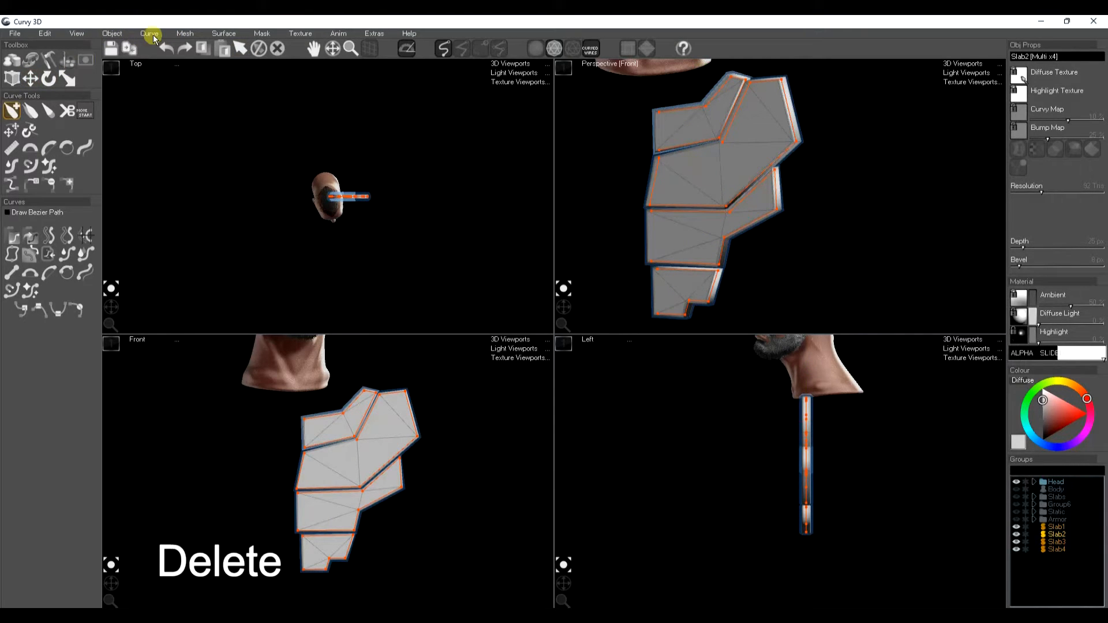
click(185, 33)
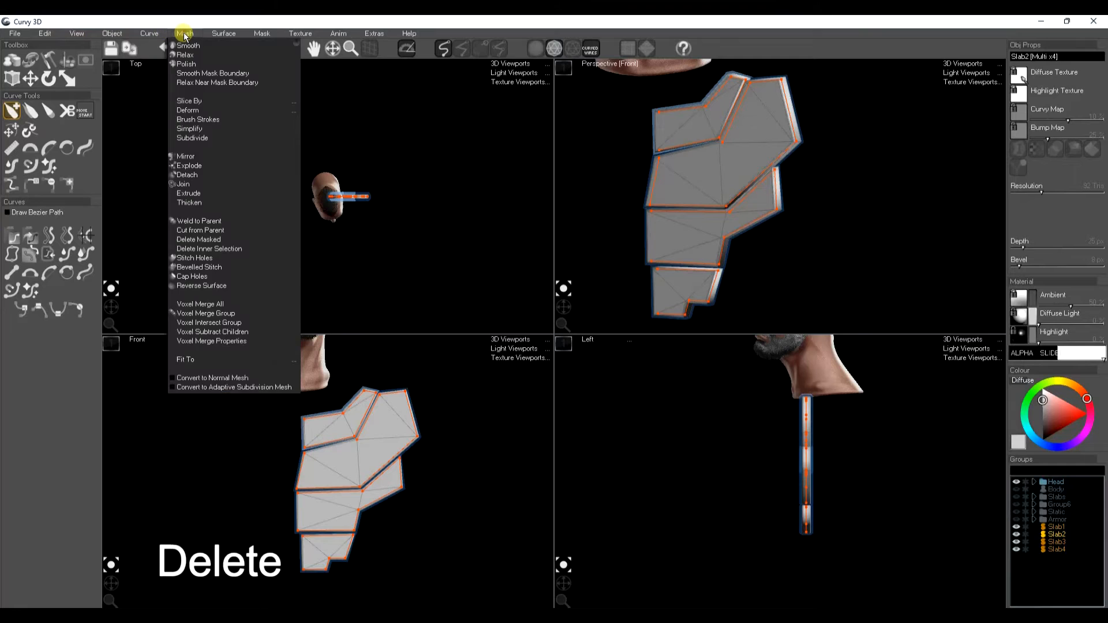
click(186, 184)
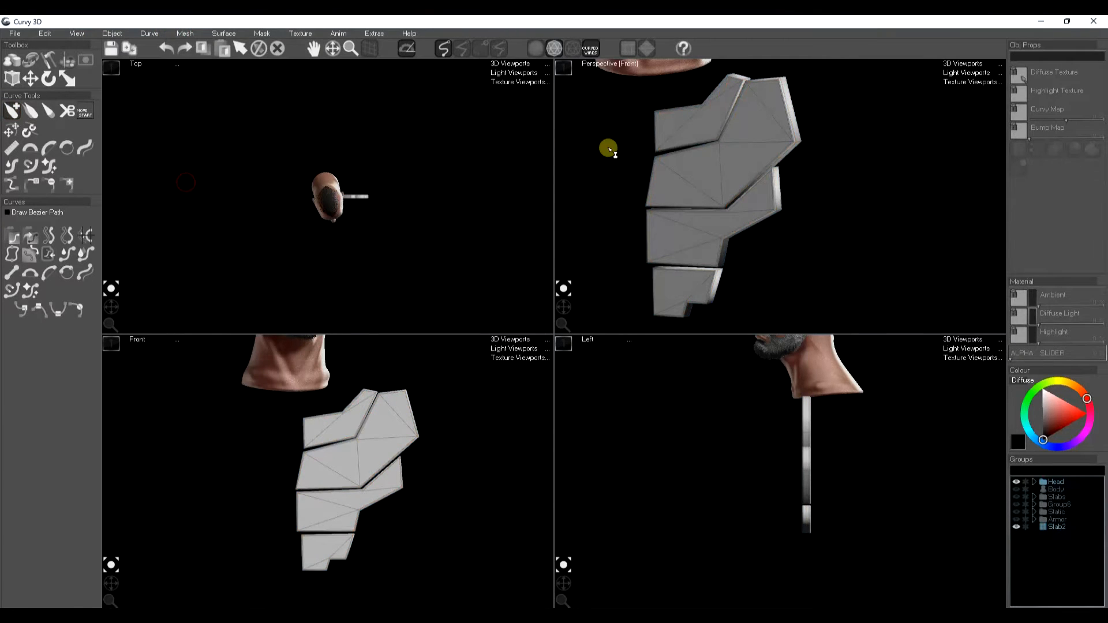
Step: Subdivide the joined plates with 3 divisions and Smooth turned off
click(185, 34)
click(192, 138)
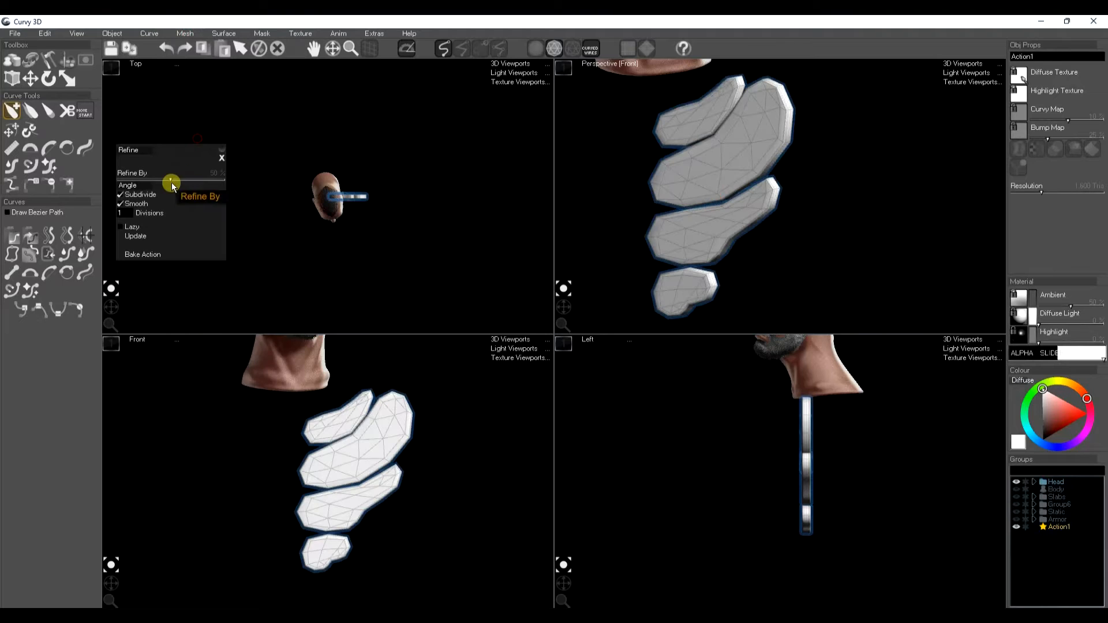
click(121, 204)
drag(680, 229, 648, 116)
click(591, 64)
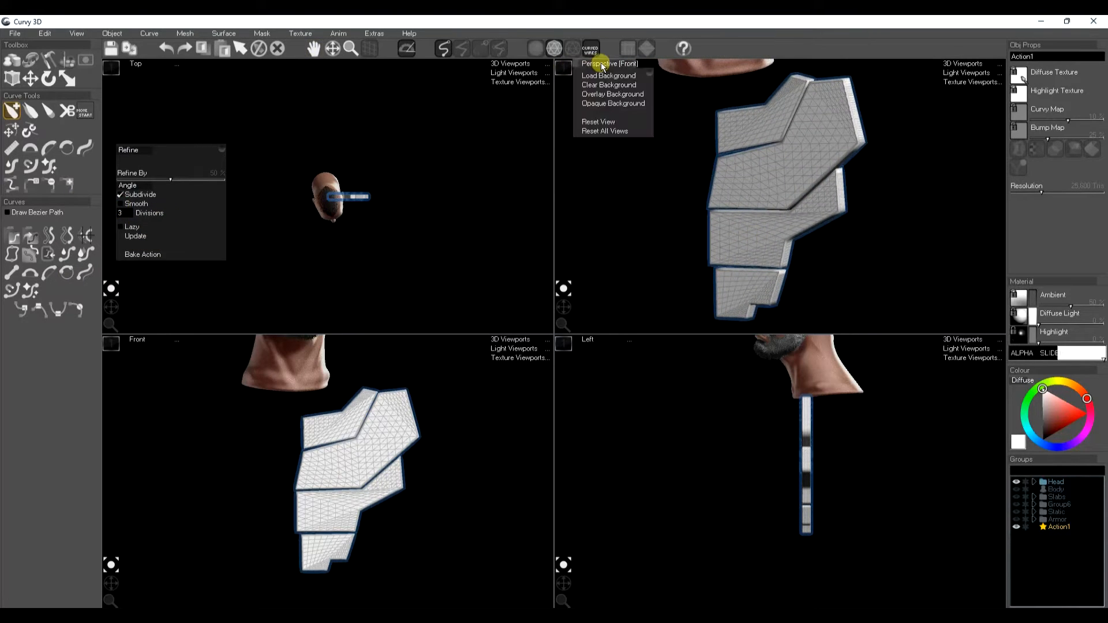
Step: Bake the Subdivide action on the joined plates
click(607, 122)
drag(850, 135, 810, 198)
key(a)
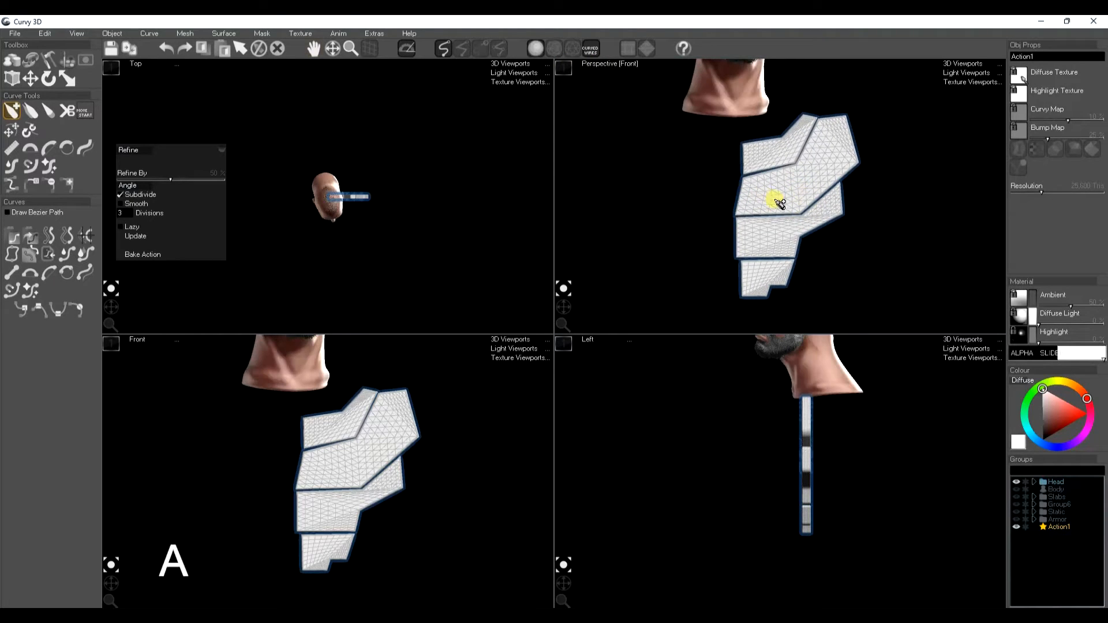
click(782, 199)
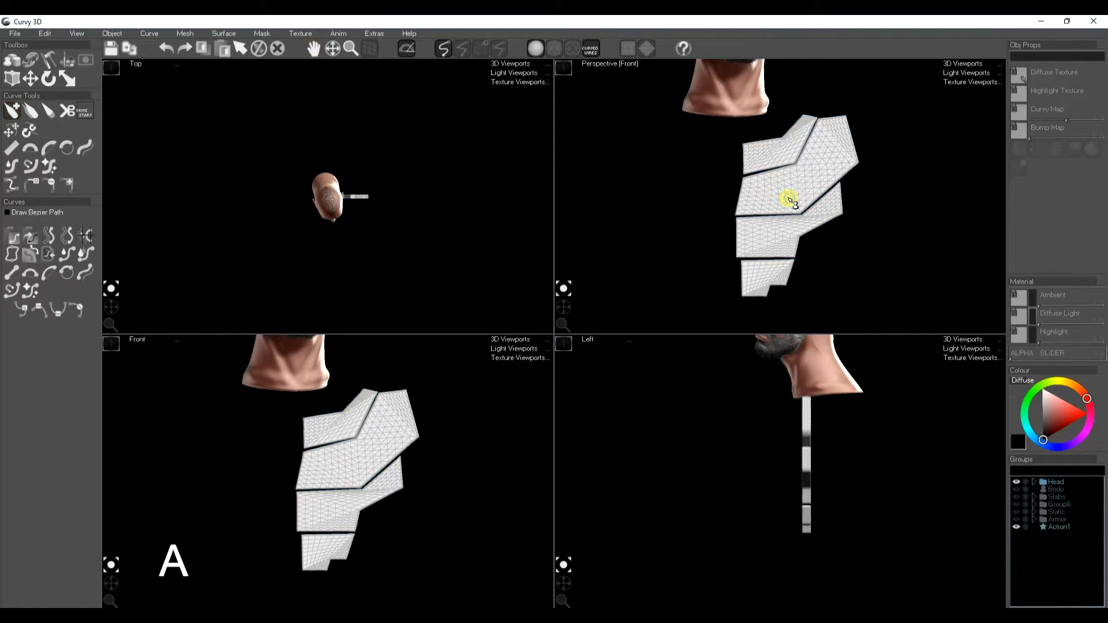
click(1056, 528)
click(145, 254)
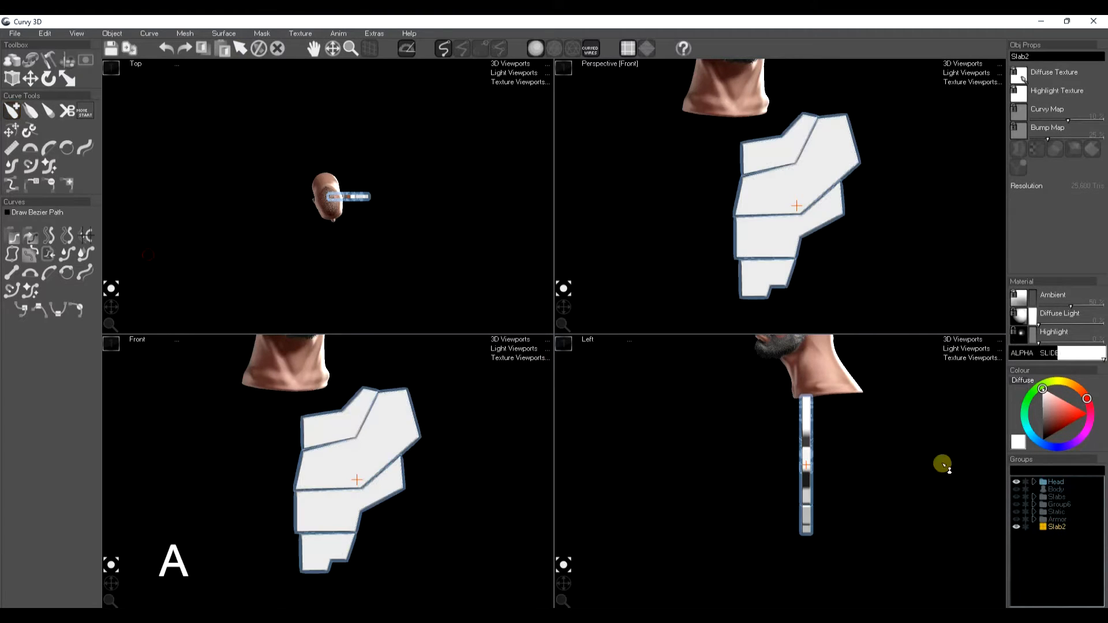
Step: Show the body, select the joined plates and move them forward in front of the chest
click(1017, 490)
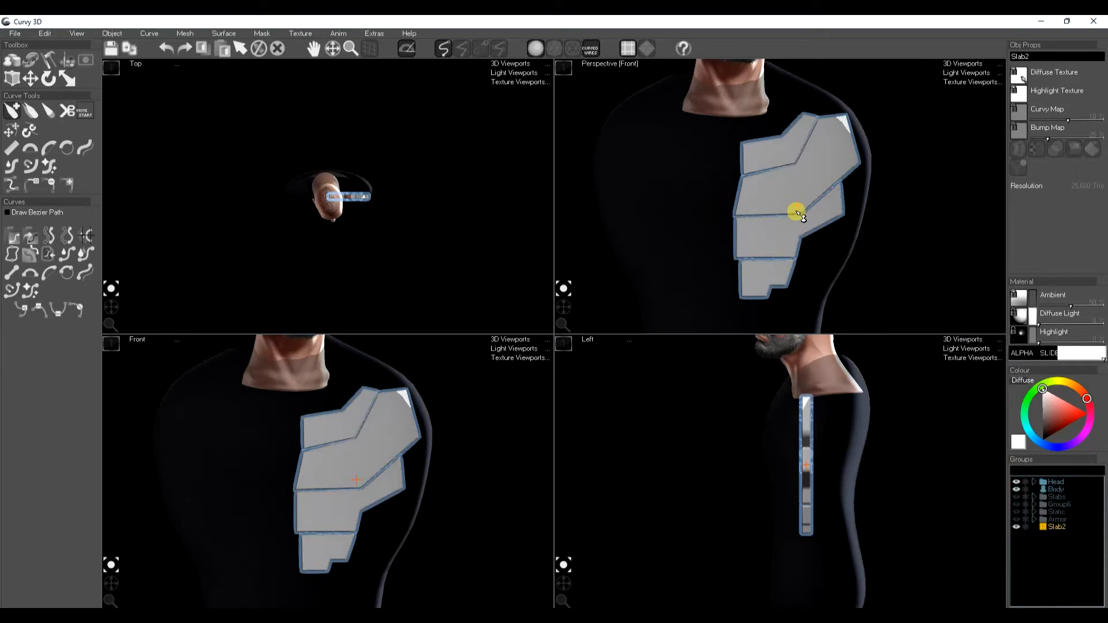
click(789, 258)
key(space)
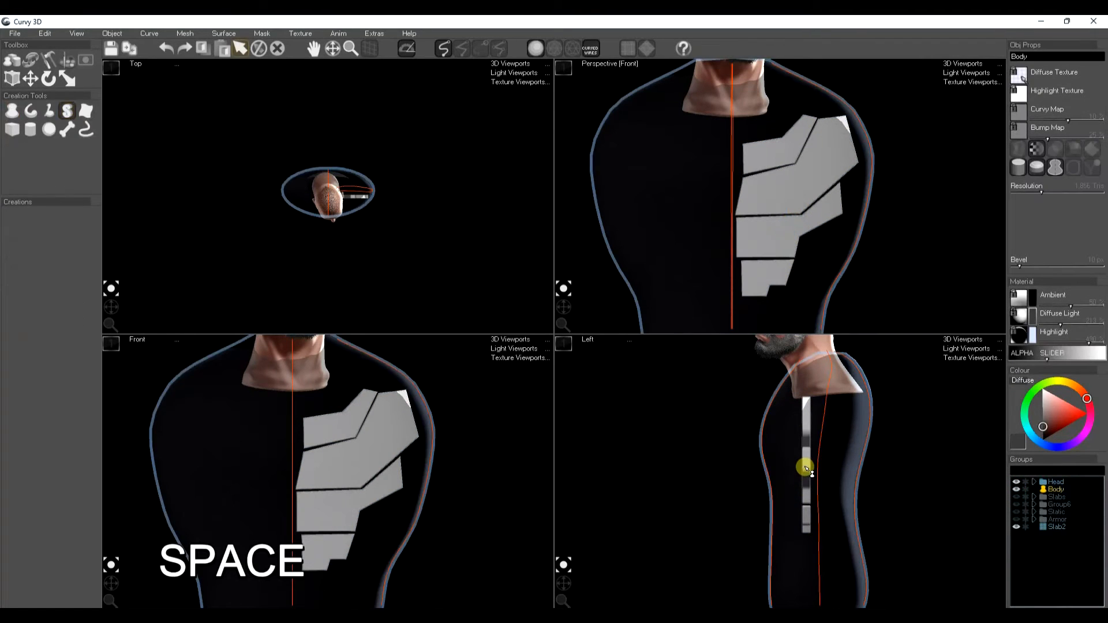
click(1056, 527)
key(w)
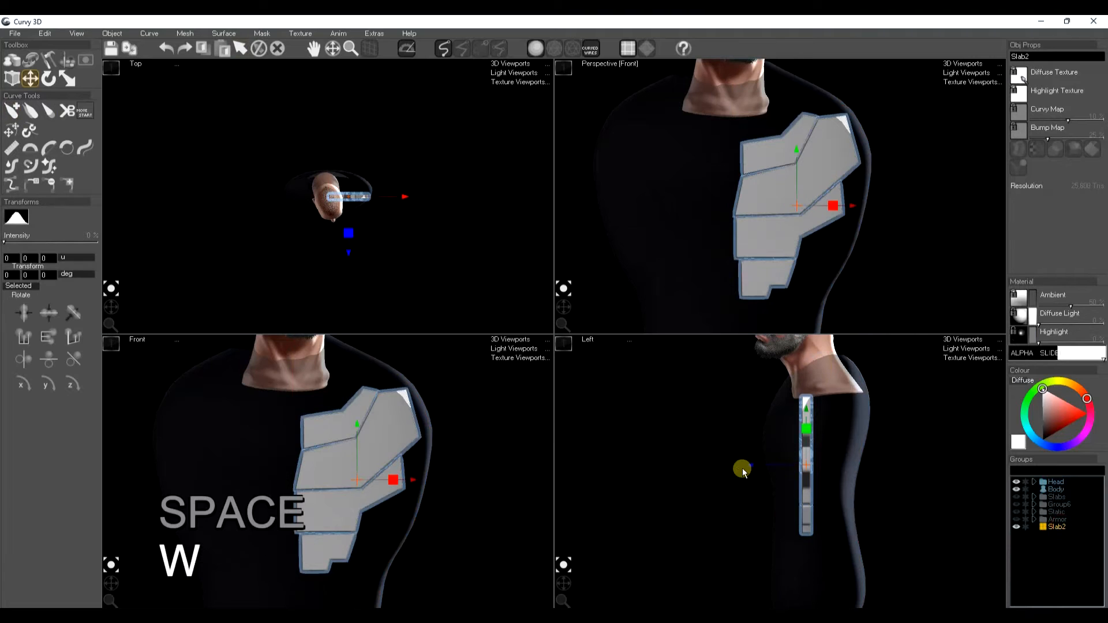
drag(750, 471, 689, 471)
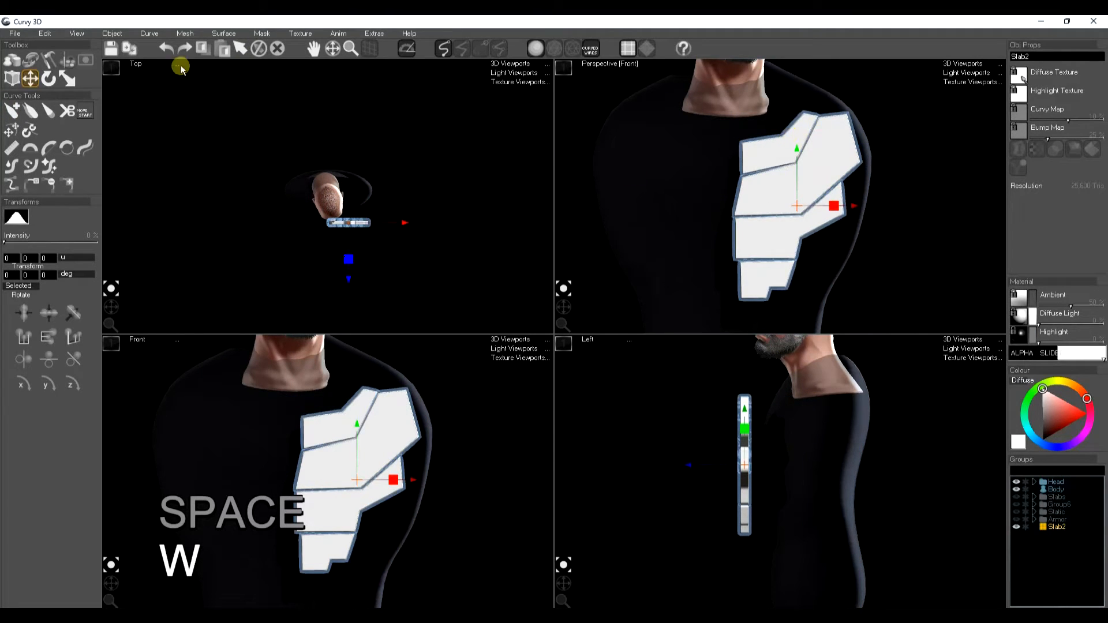
Step: Fit the plates to the body with Drop to Surface (Of Visible Objects)
click(183, 33)
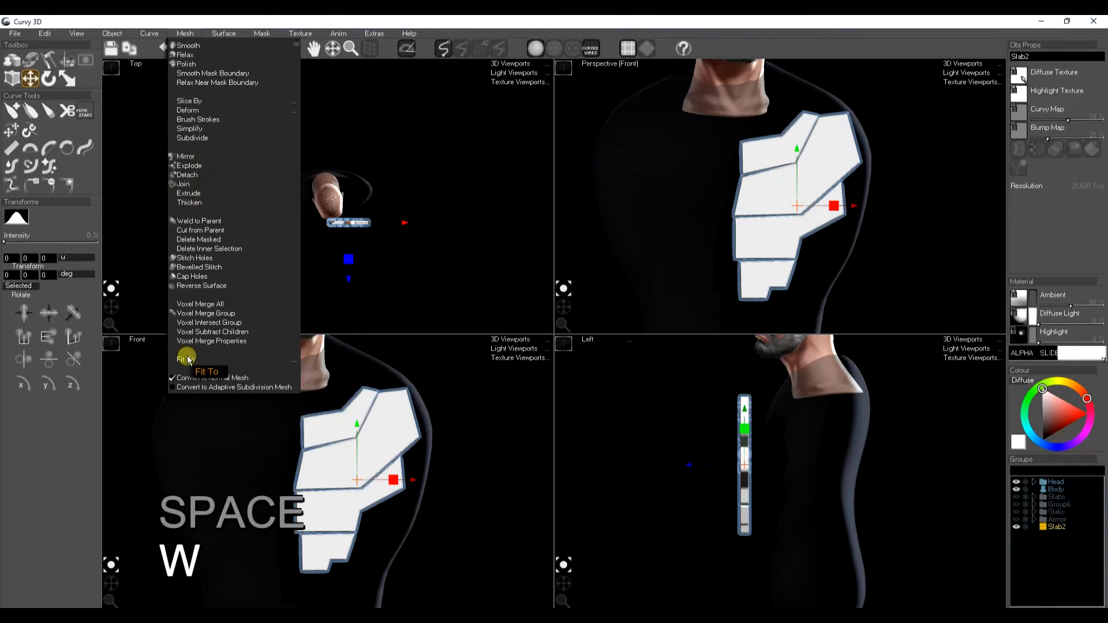
mouse_move(201, 357)
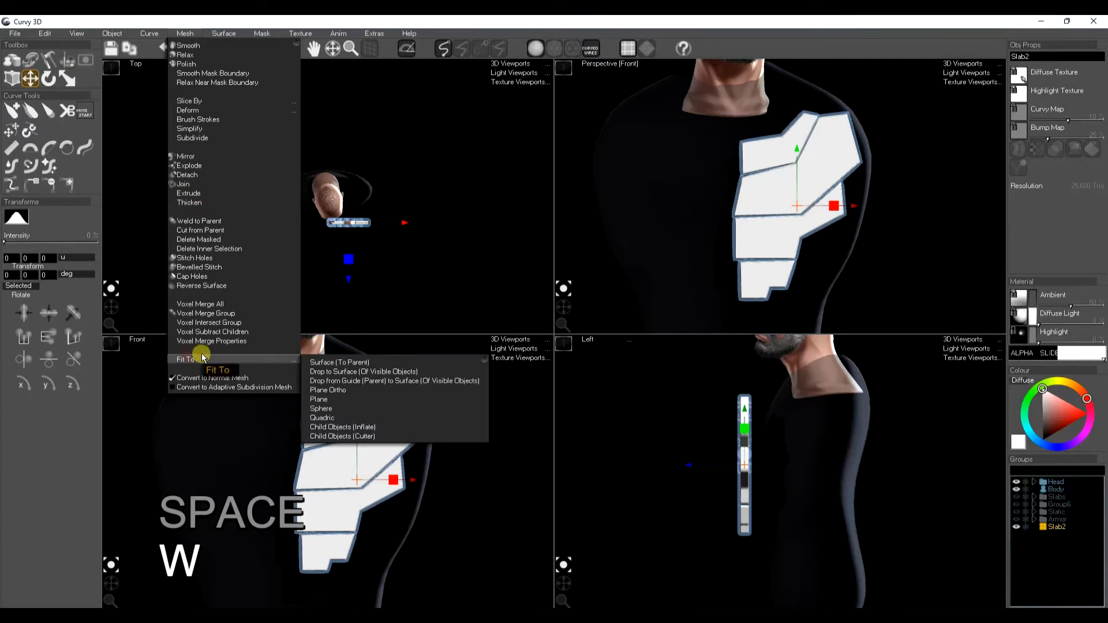
click(363, 372)
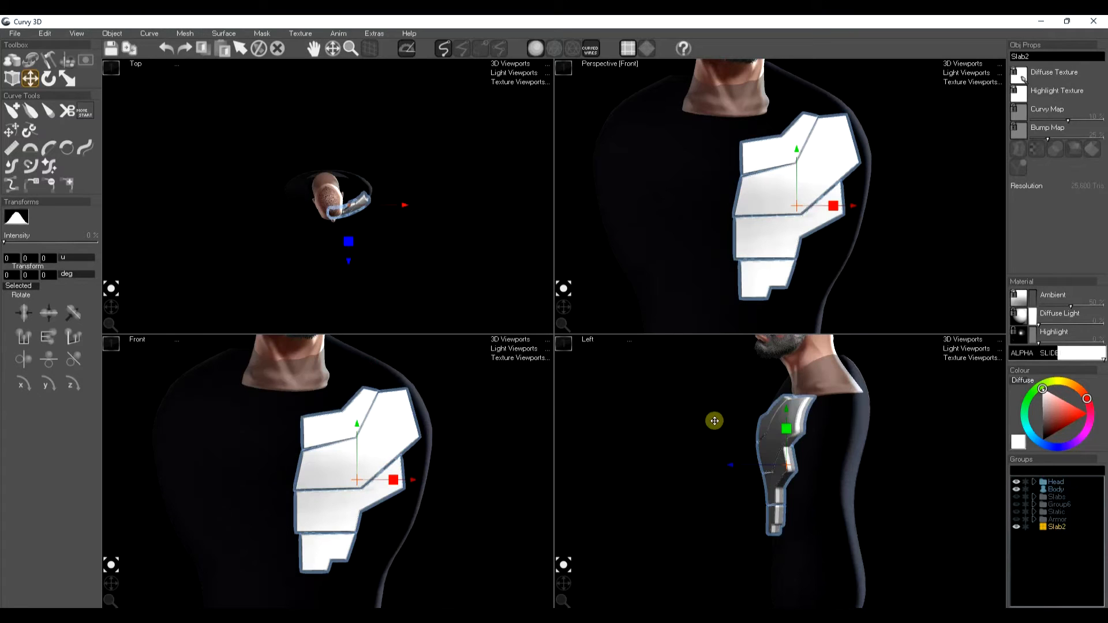
Step: Paint a vertical gradient mask across the plates from bottom to top
drag(563, 306, 563, 303)
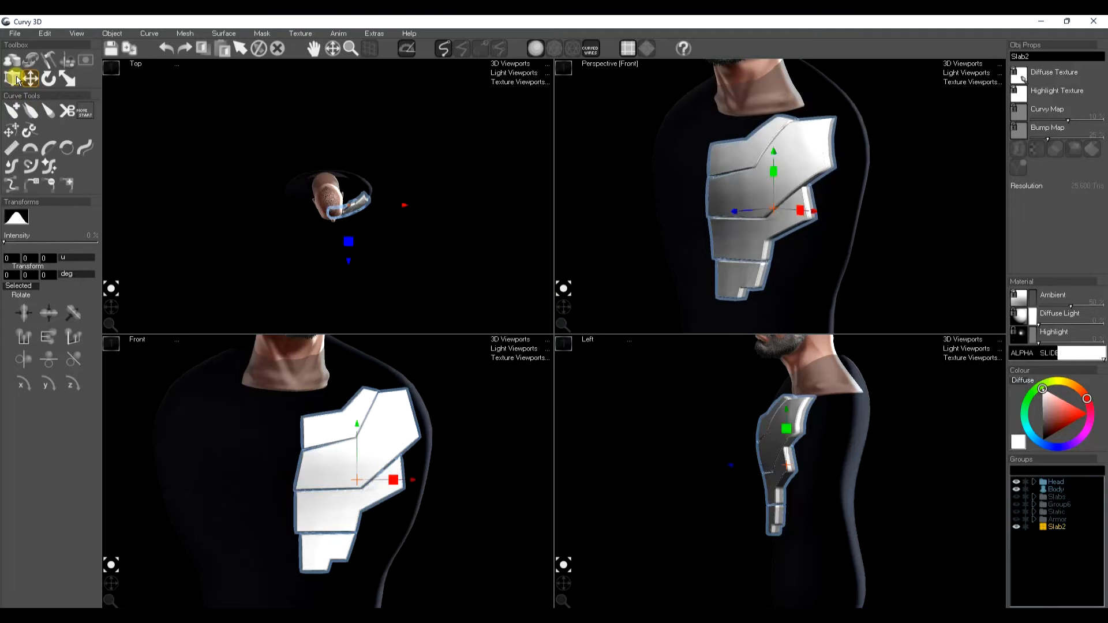
click(86, 62)
click(72, 134)
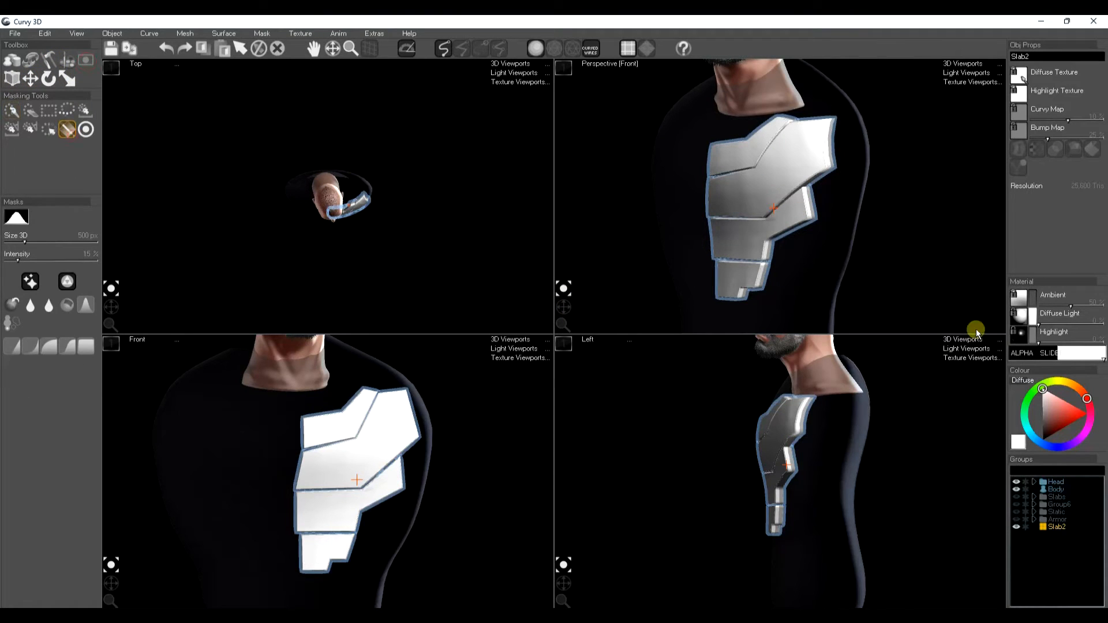
drag(746, 311, 718, 121)
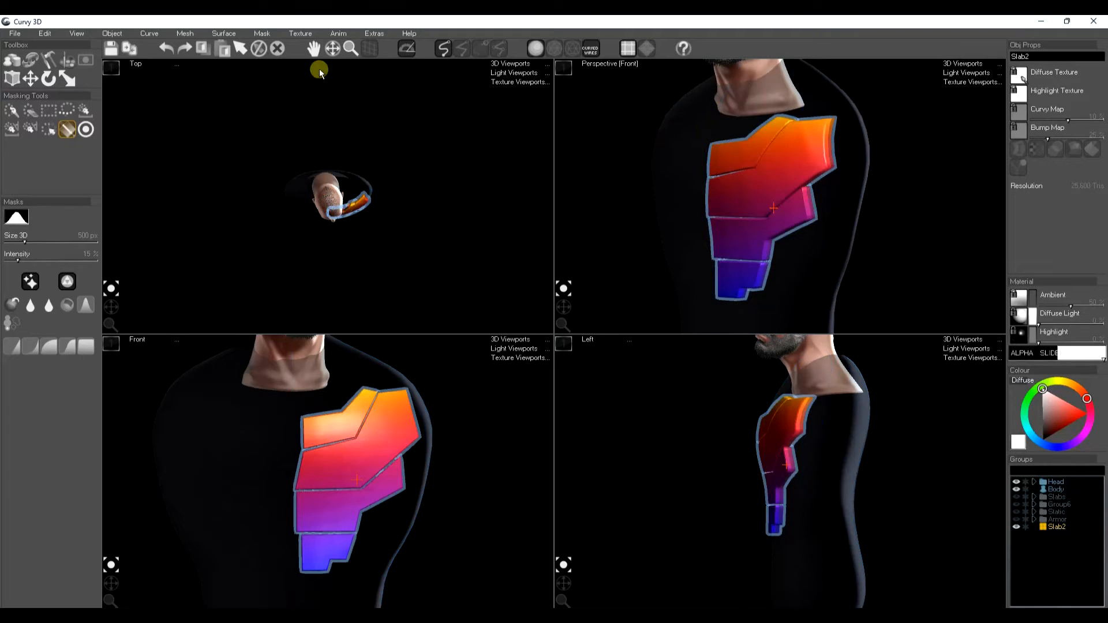
Step: Apply Solarise and then Dome to the mask
click(263, 33)
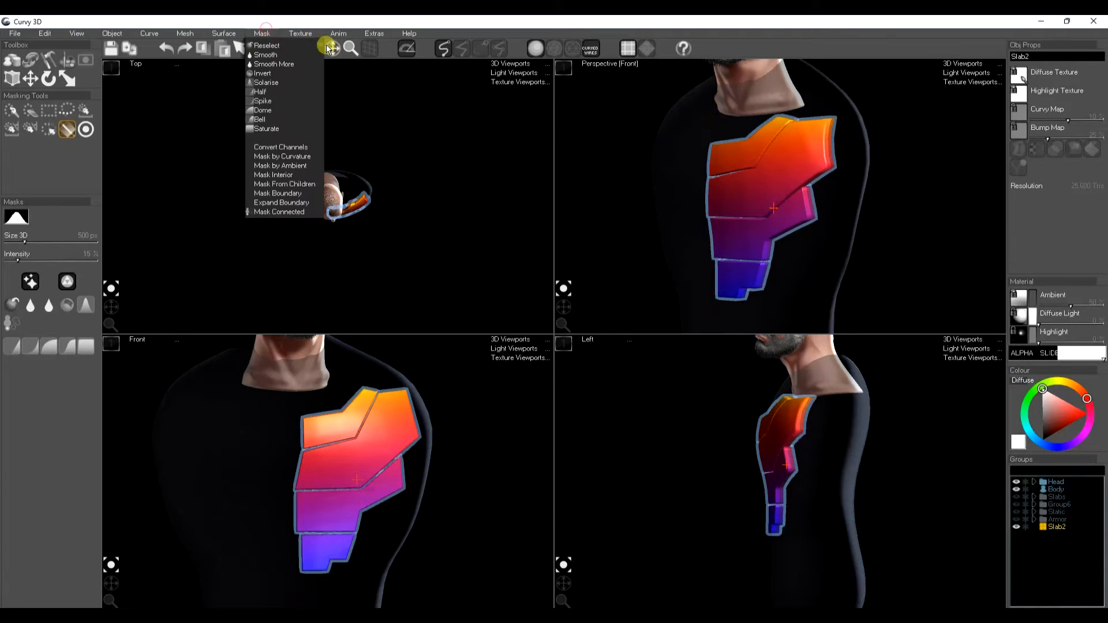
click(322, 41)
click(237, 125)
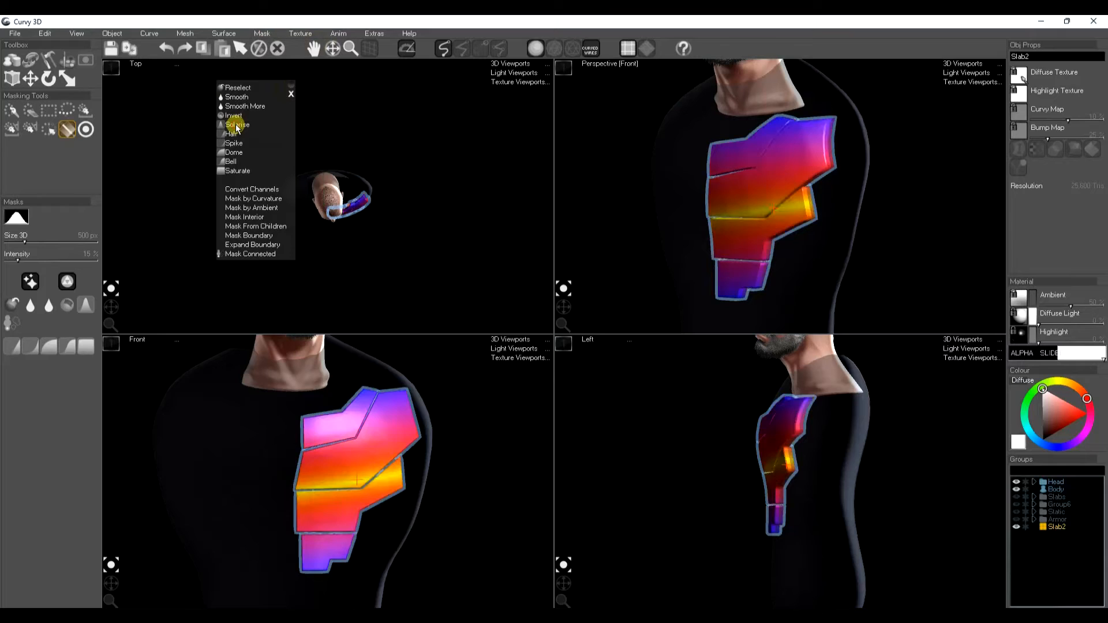
click(231, 152)
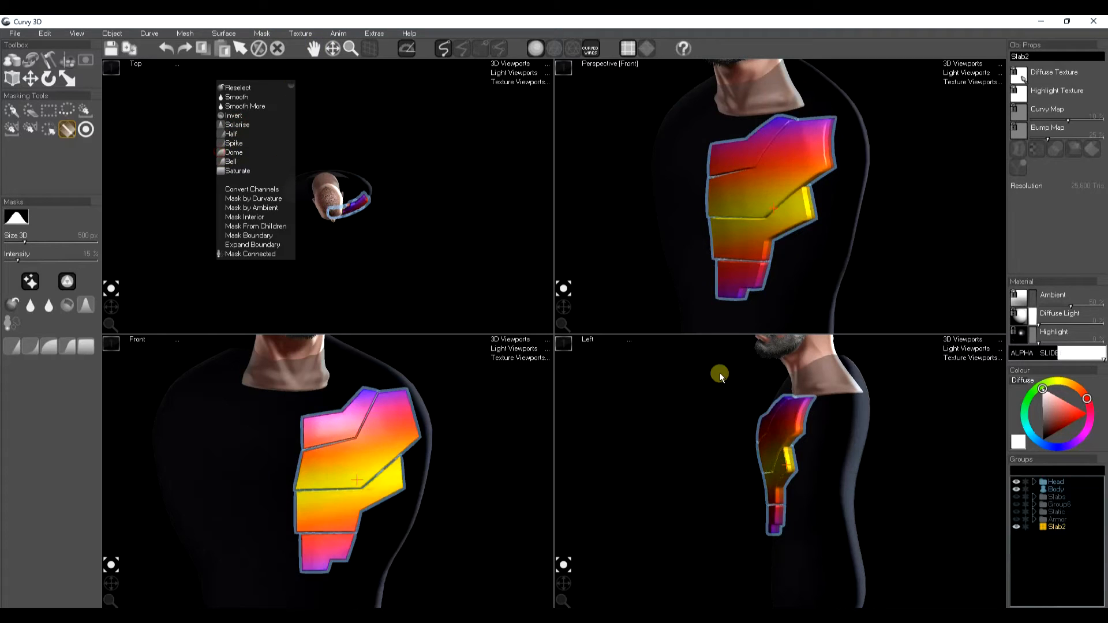
Step: Move the masked middle of the plates slightly outward, then clear the mask
key(w)
drag(725, 460, 720, 459)
click(407, 478)
drag(358, 491, 361, 485)
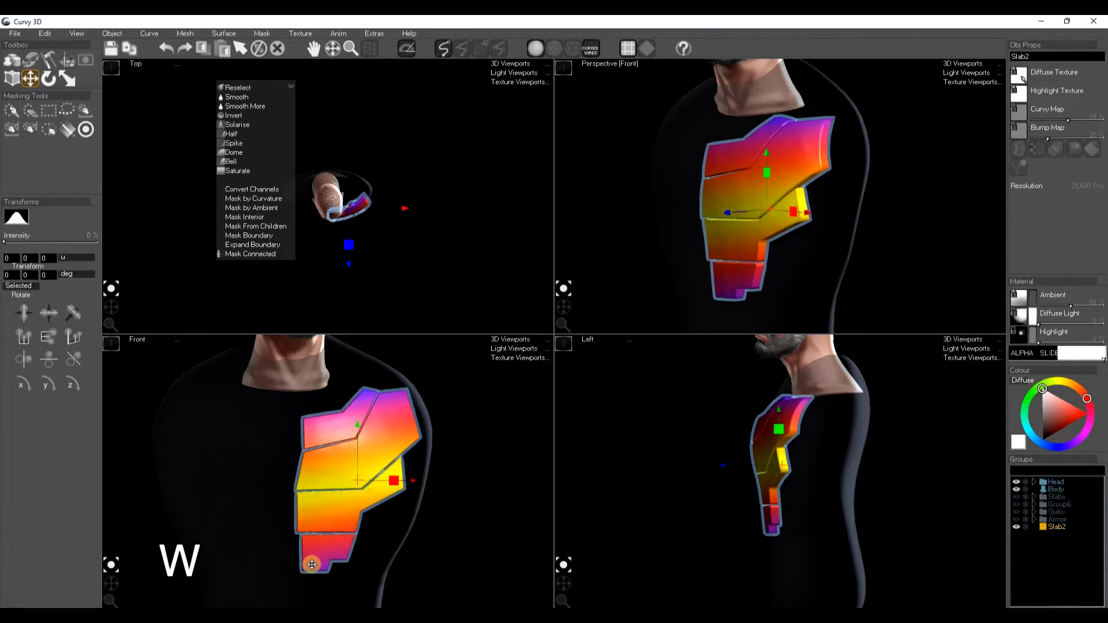
key(space)
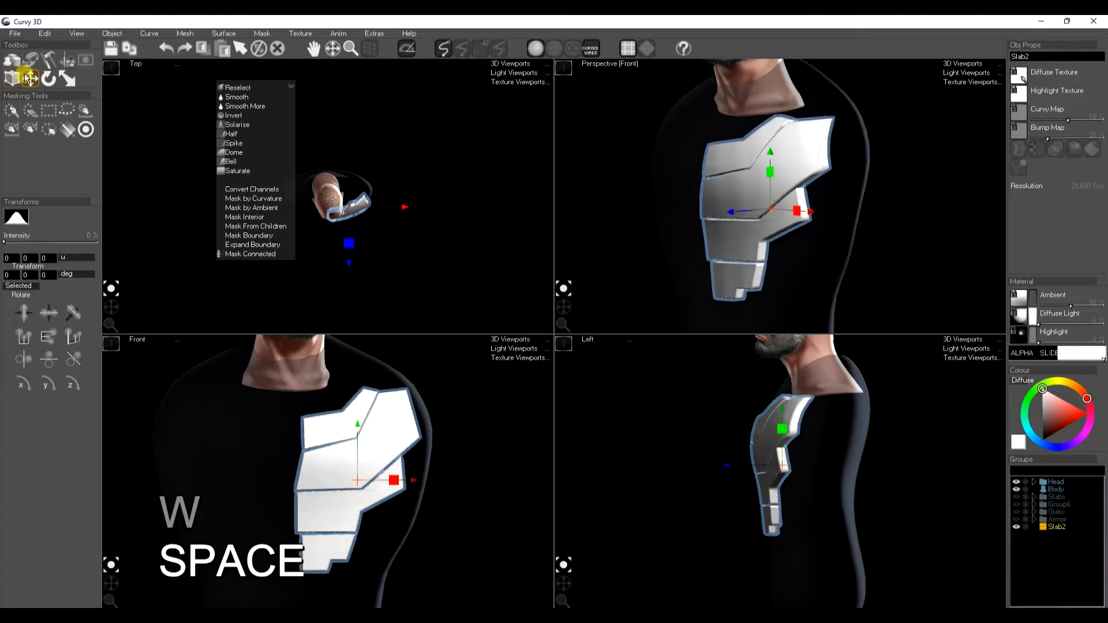
Step: Bend the plates with the sculpting transform tool so they wrap around the chest
click(57, 59)
click(10, 205)
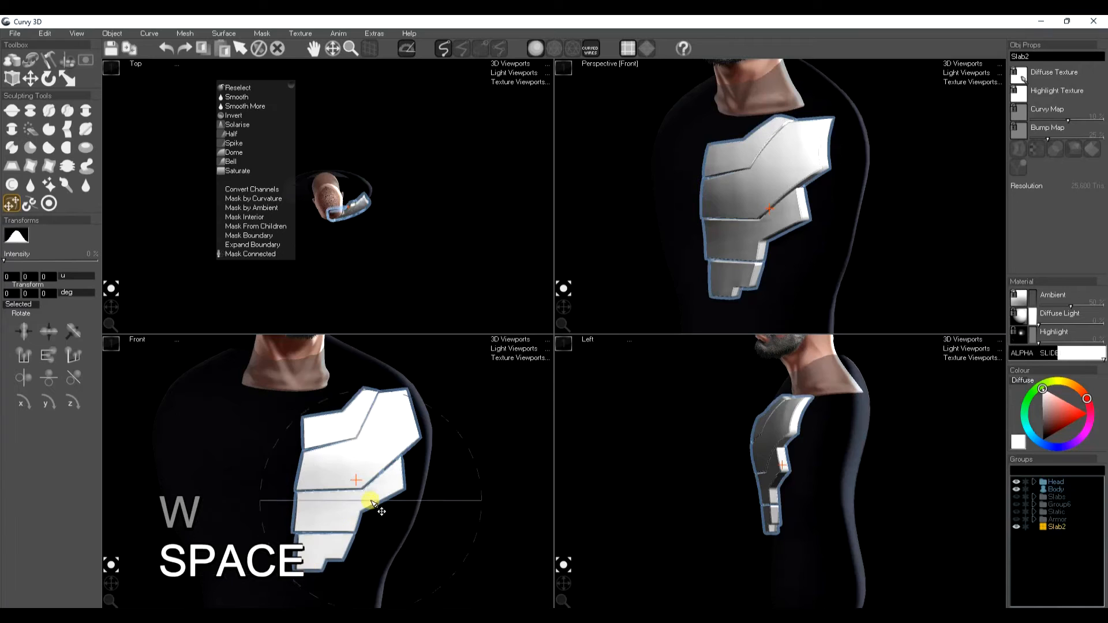
drag(362, 514, 354, 513)
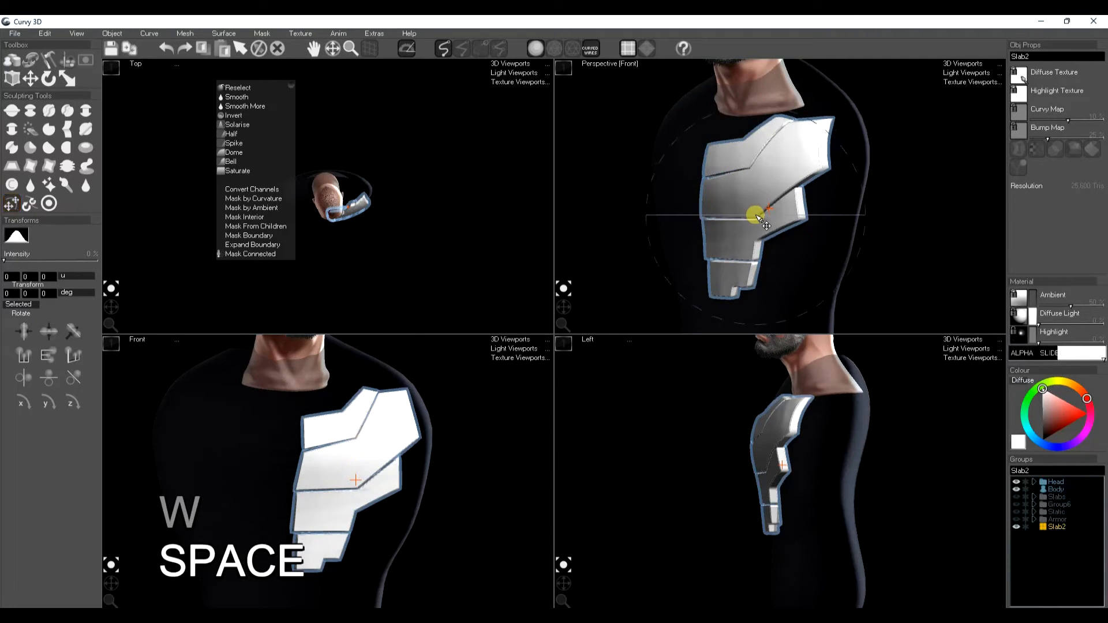
mouse_move(749, 218)
mouse_down()
mouse_move(706, 212)
mouse_move(776, 210)
mouse_move(776, 239)
mouse_move(766, 232)
mouse_up()
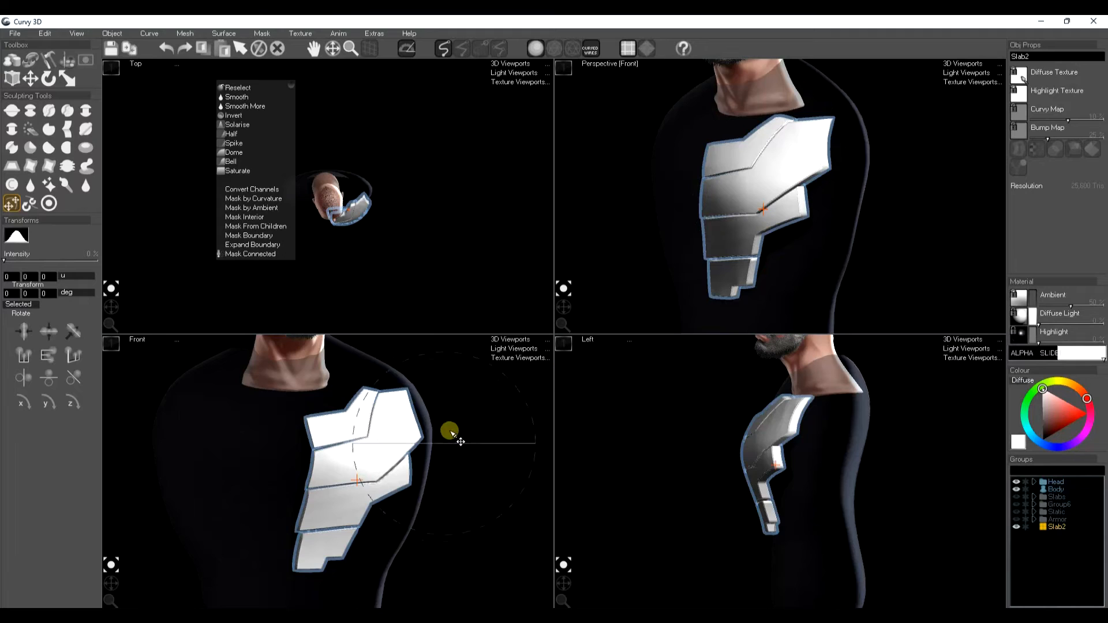
Step: Copy the plates and mirror the copy onto the opposite side of the chest
key(shift)
key(ctrl+c)
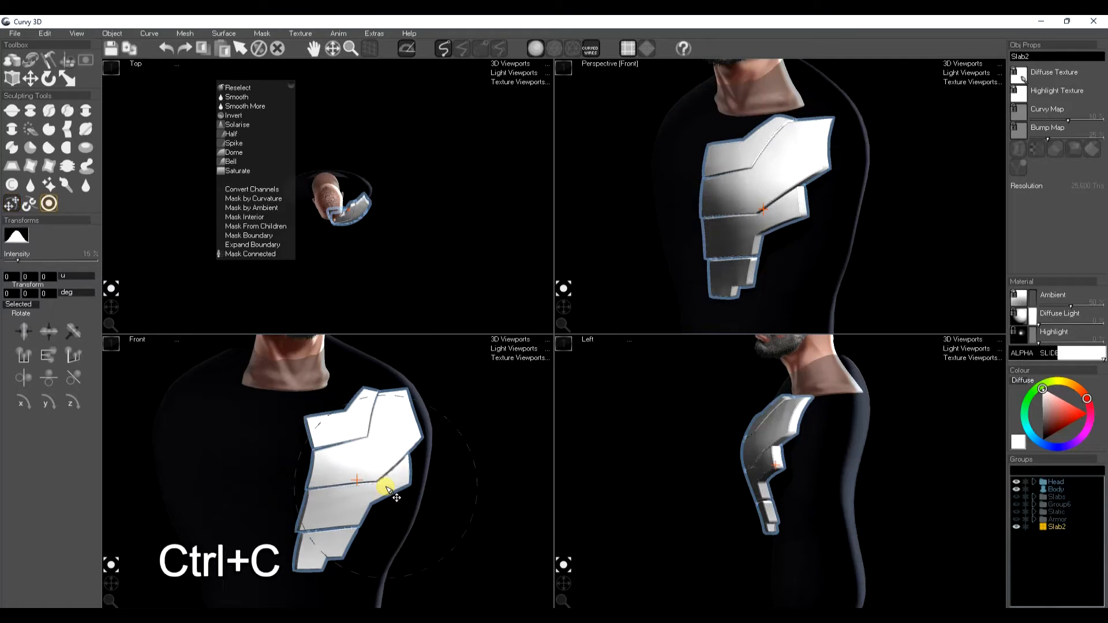
key(ctrl+l)
key(space)
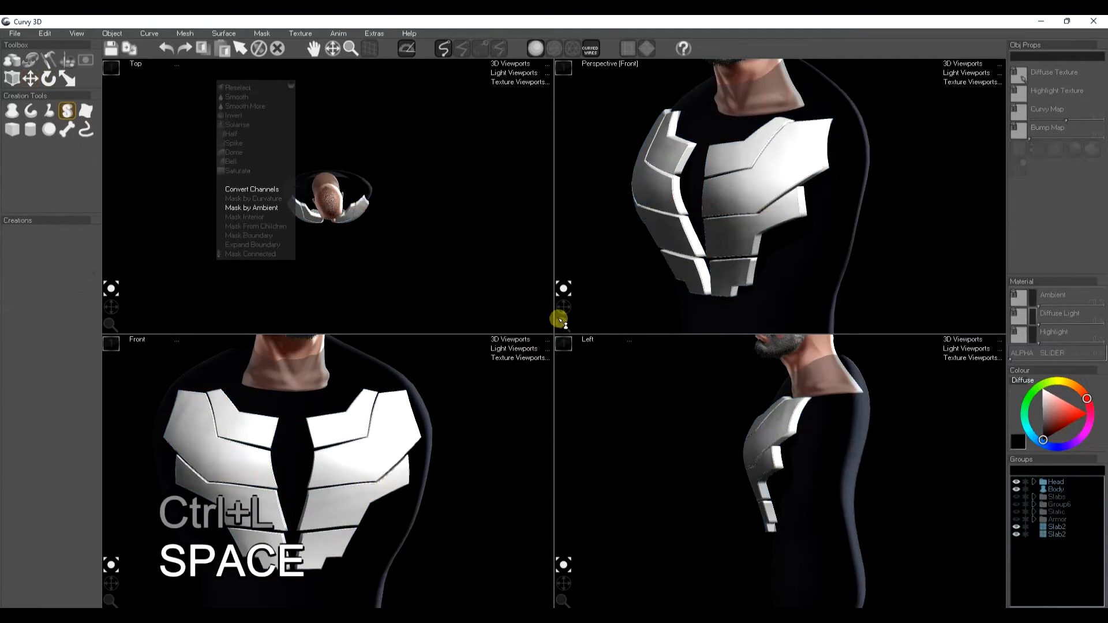
Step: Zoom out, select one plate mesh and hide the plates
drag(564, 306, 564, 308)
scroll(702, 218, down, 5)
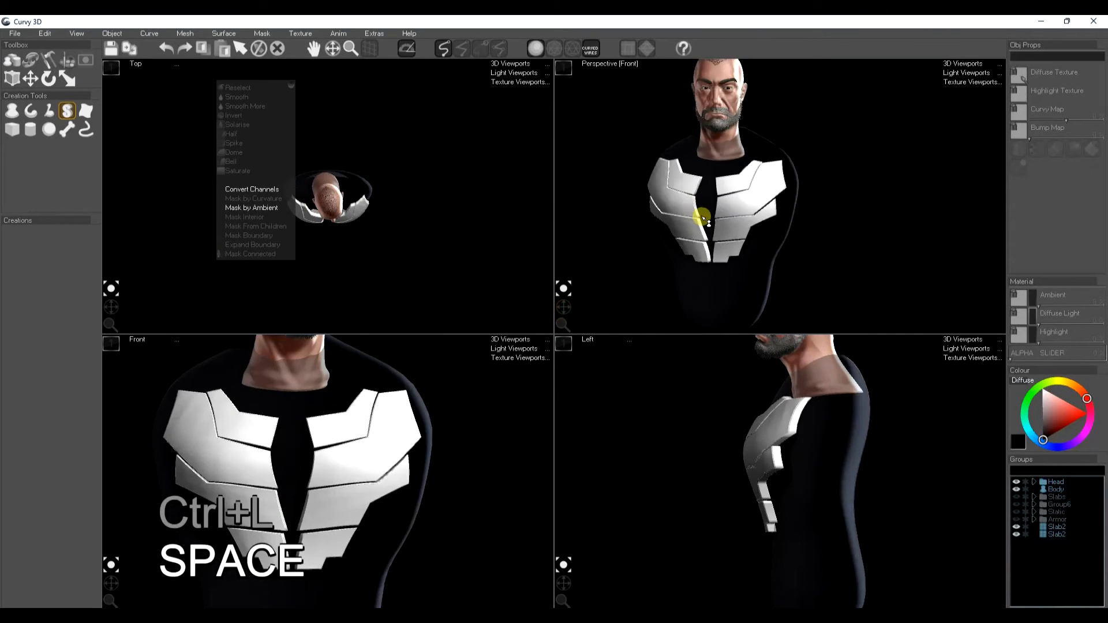
drag(704, 247, 686, 254)
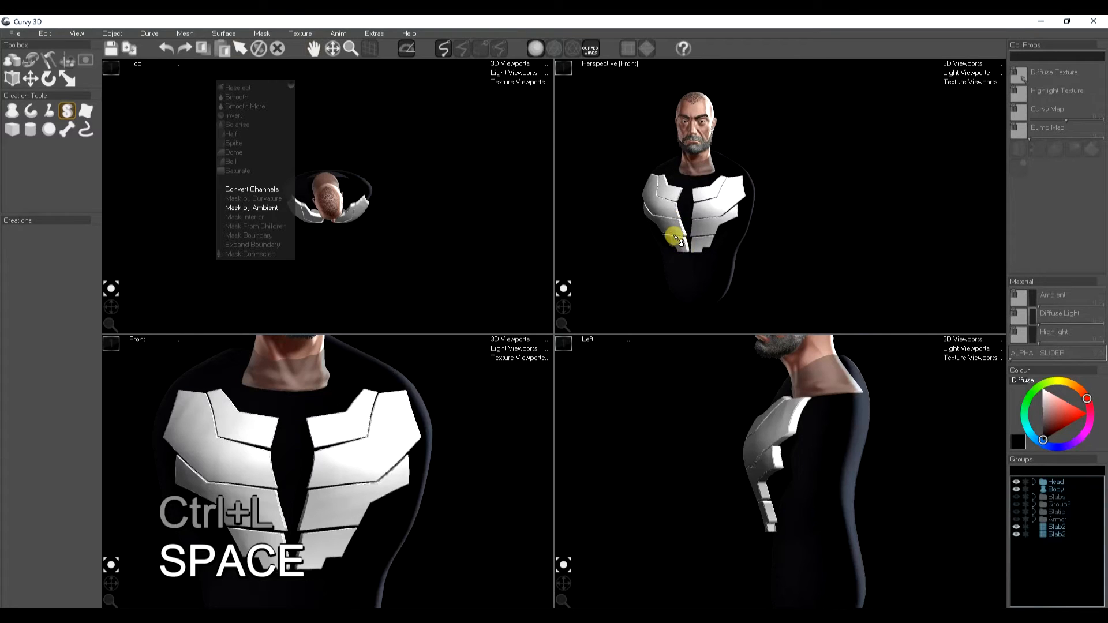
click(680, 241)
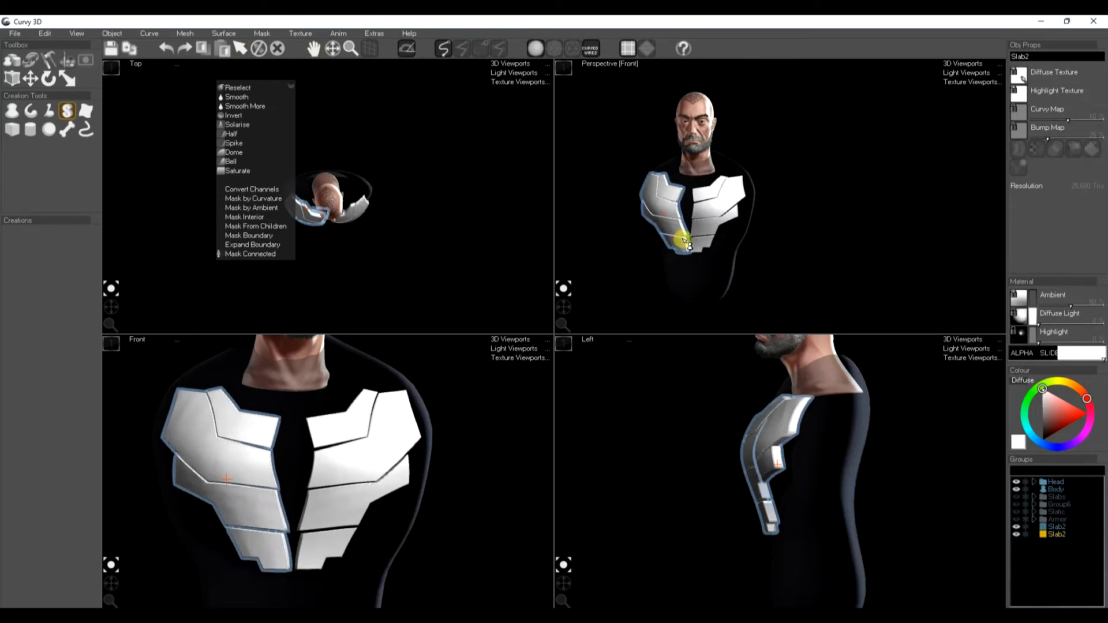
key(h)
key(h)
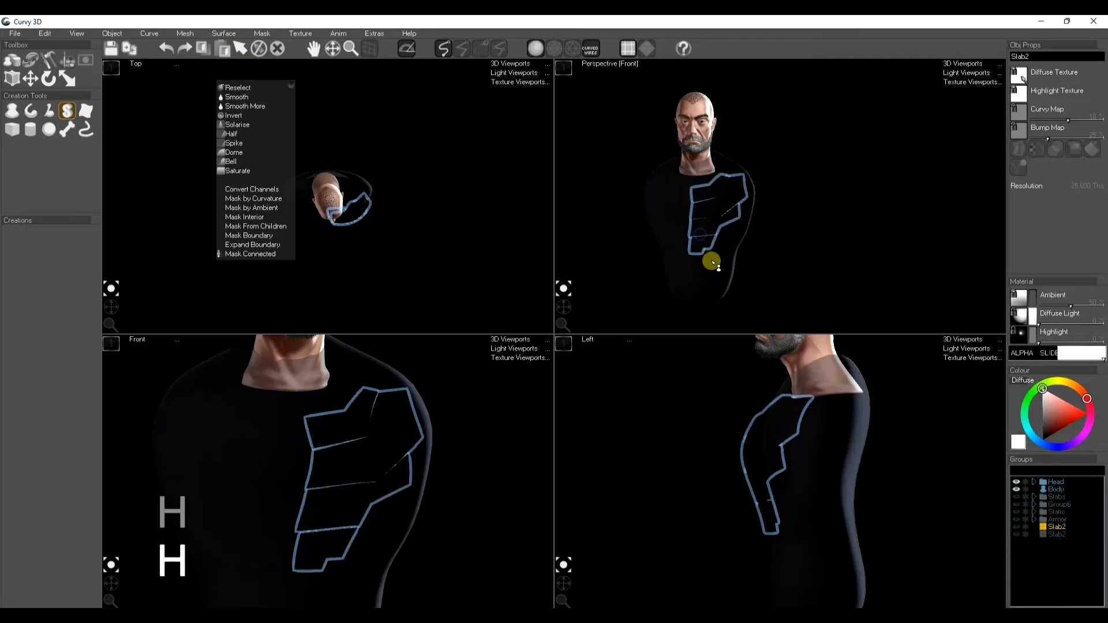
Step: Show the Armor group and inspect the finished armor around the chest and shoulders
key(space)
click(1011, 520)
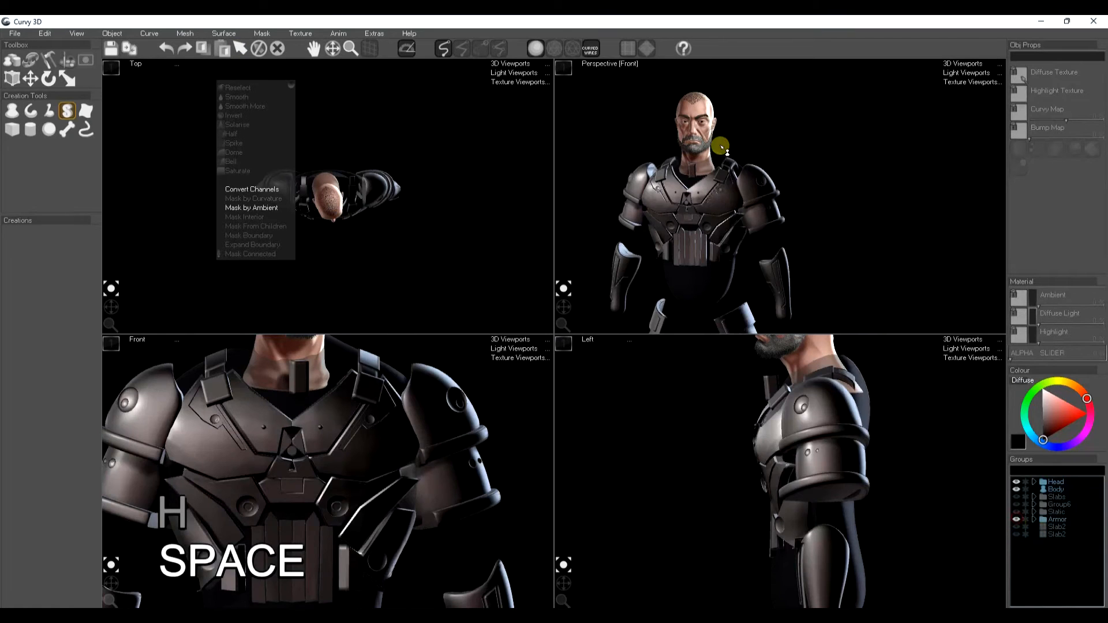
scroll(668, 235, up, 5)
scroll(753, 216, up, 3)
middle_drag(757, 216, 764, 257)
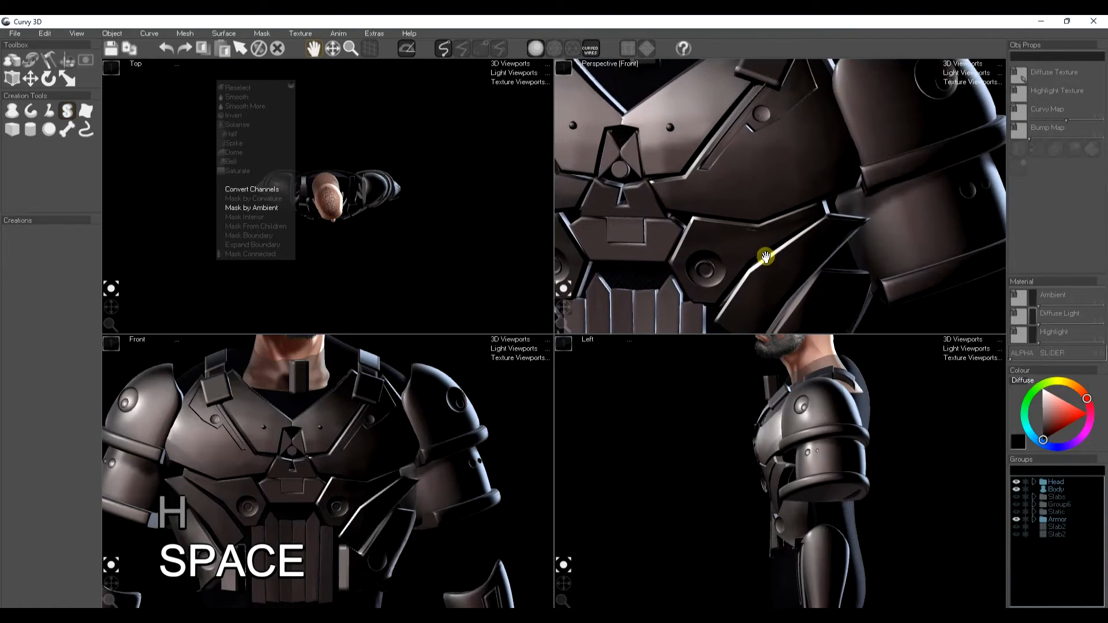
scroll(765, 257, down, 2)
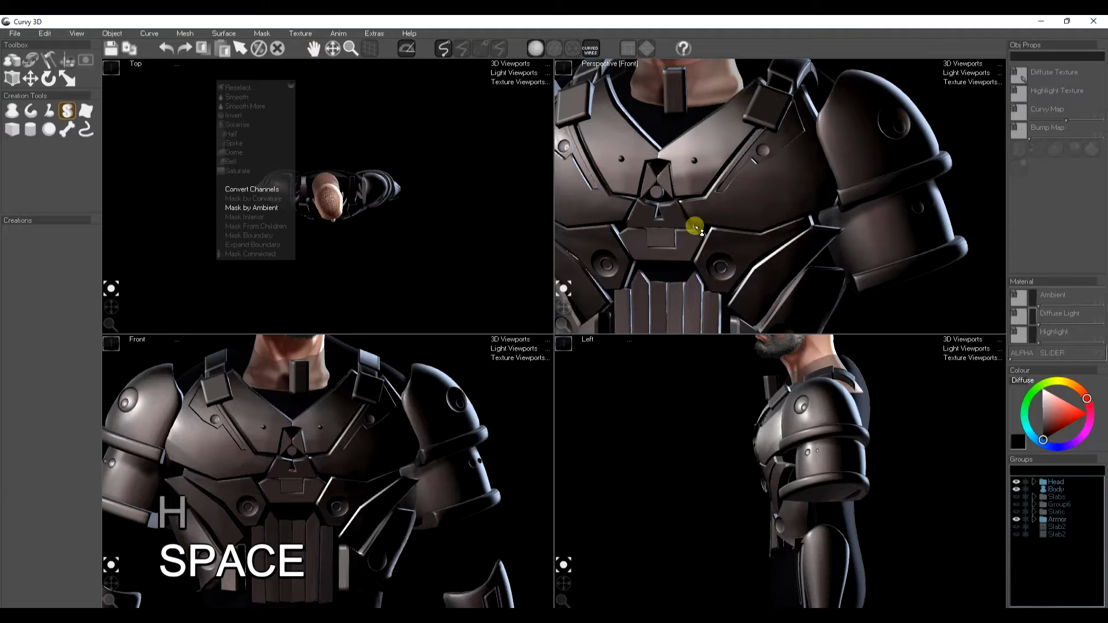
scroll(699, 240, down, 3)
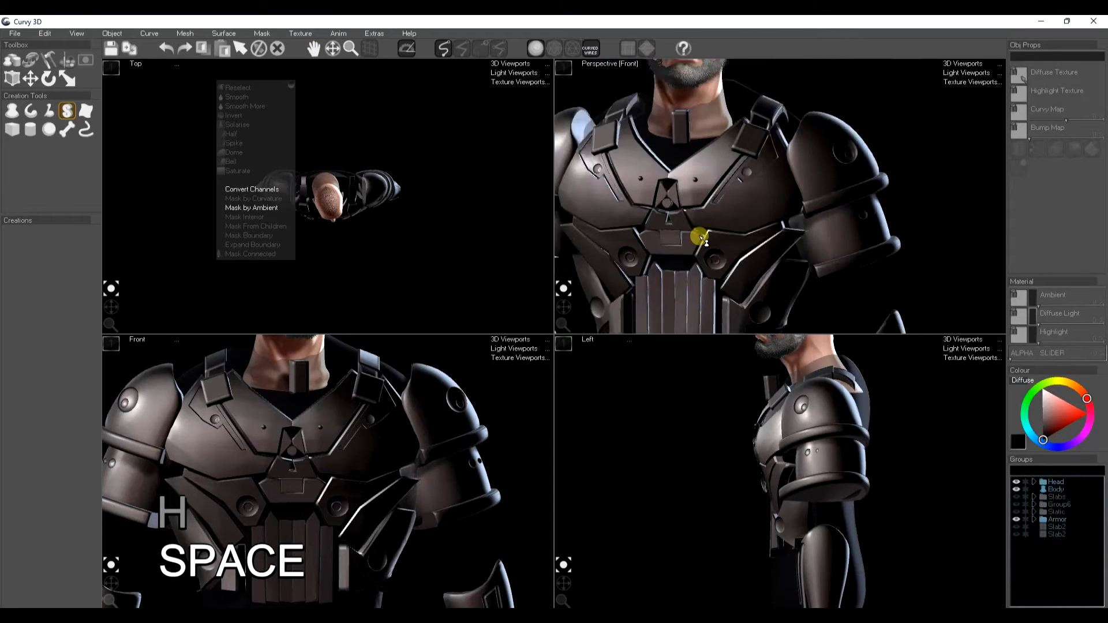
scroll(724, 245, up, 1)
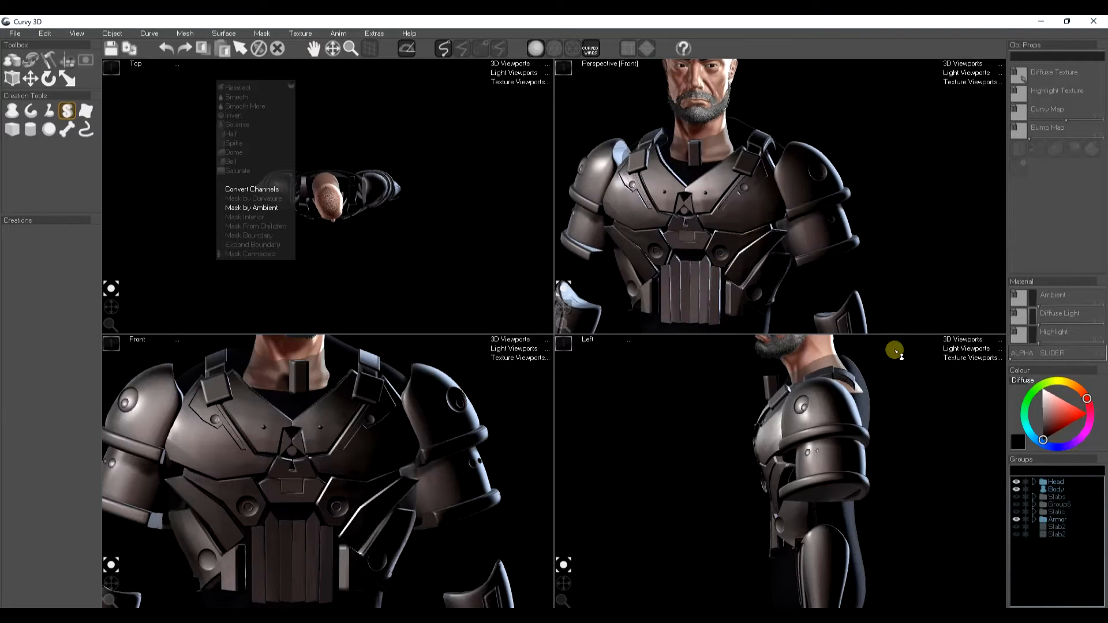
Step: Hide the Armor group and create a lathe dome over the right shoulder
click(1016, 519)
middle_drag(812, 157, 782, 181)
click(13, 112)
mouse_move(725, 152)
mouse_down()
mouse_move(761, 127)
mouse_move(799, 159)
mouse_move(808, 198)
mouse_move(752, 223)
mouse_up()
click(66, 147)
drag(815, 192, 763, 141)
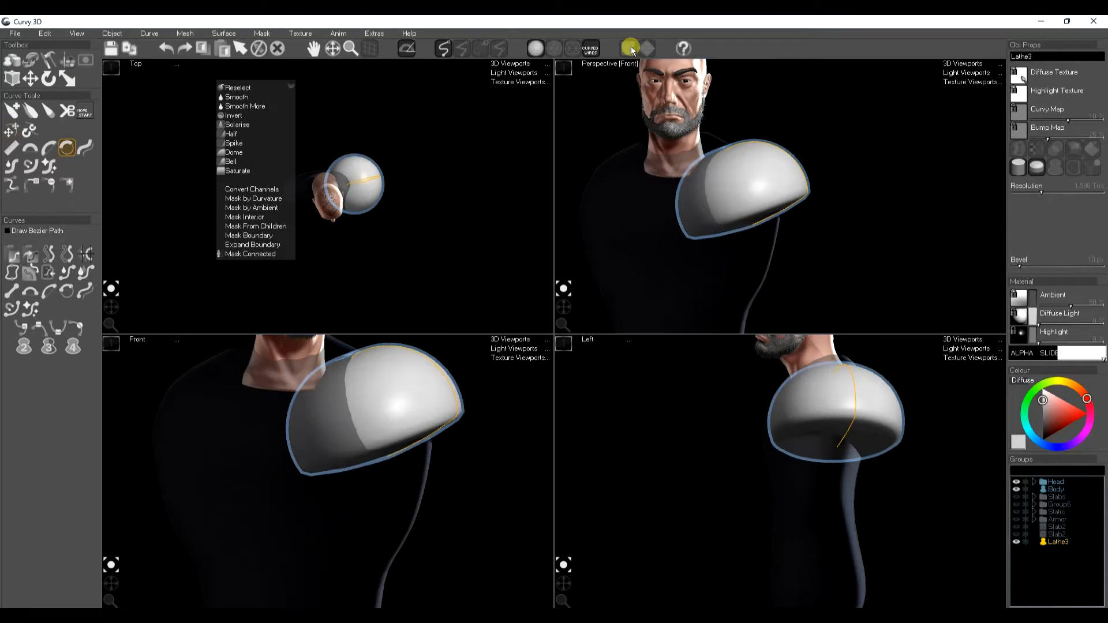
Step: Adjust the shoulder dome's profile curve to reshape its lower edge
mouse_move(566, 297)
mouse_down()
mouse_move(560, 310)
mouse_move(559, 292)
mouse_up()
click(11, 148)
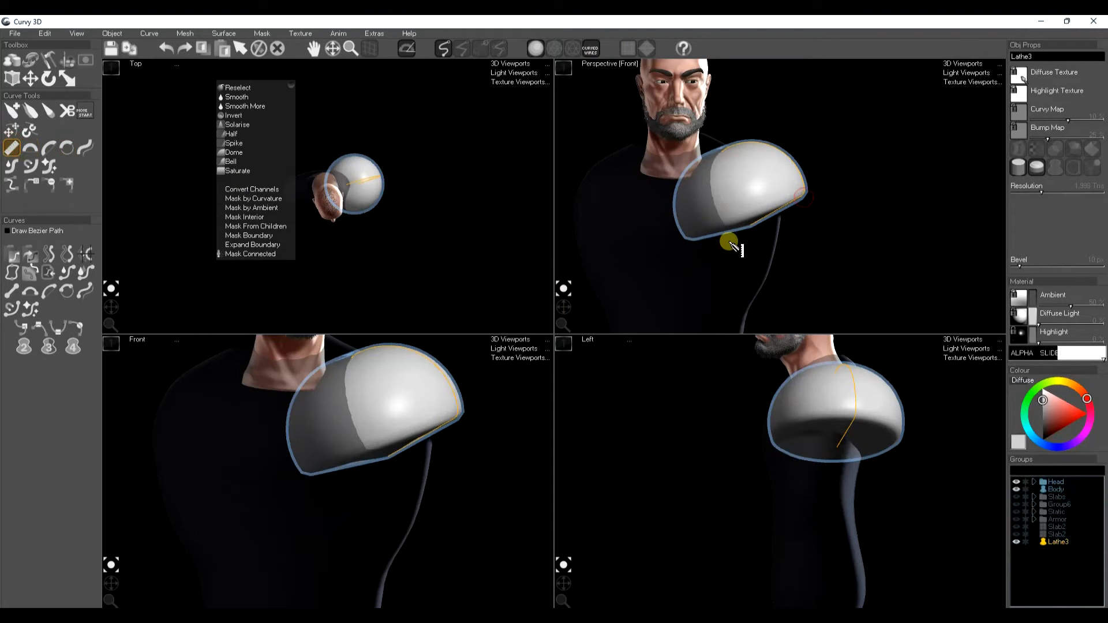
key(t)
drag(741, 252, 740, 238)
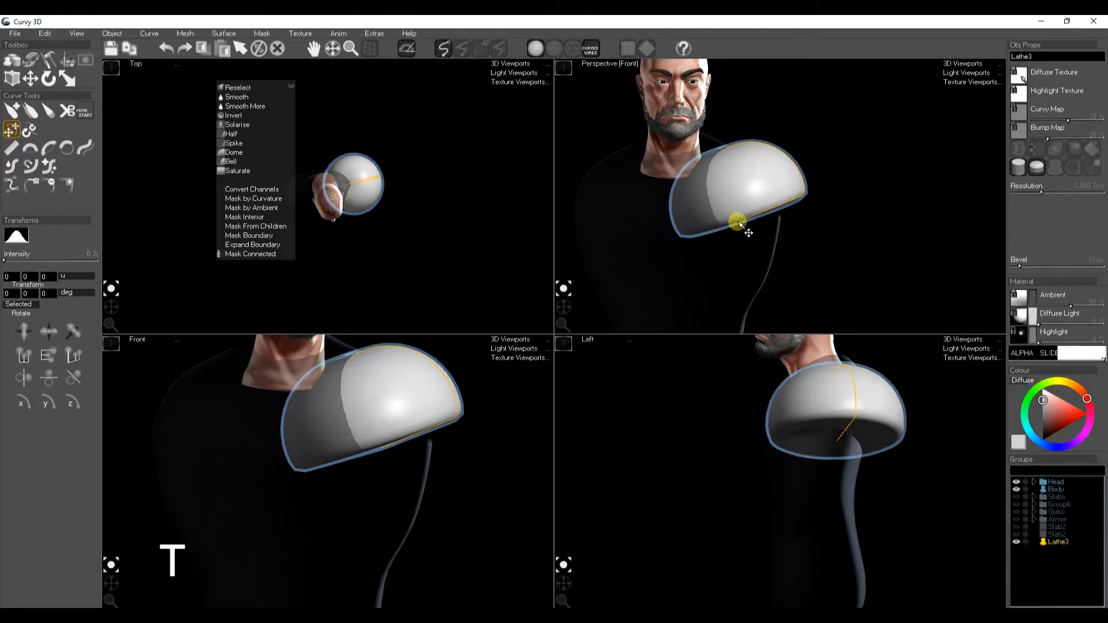
Step: Increase the dome's resolution and convert it into a mesh
key(a)
click(1059, 191)
key(a)
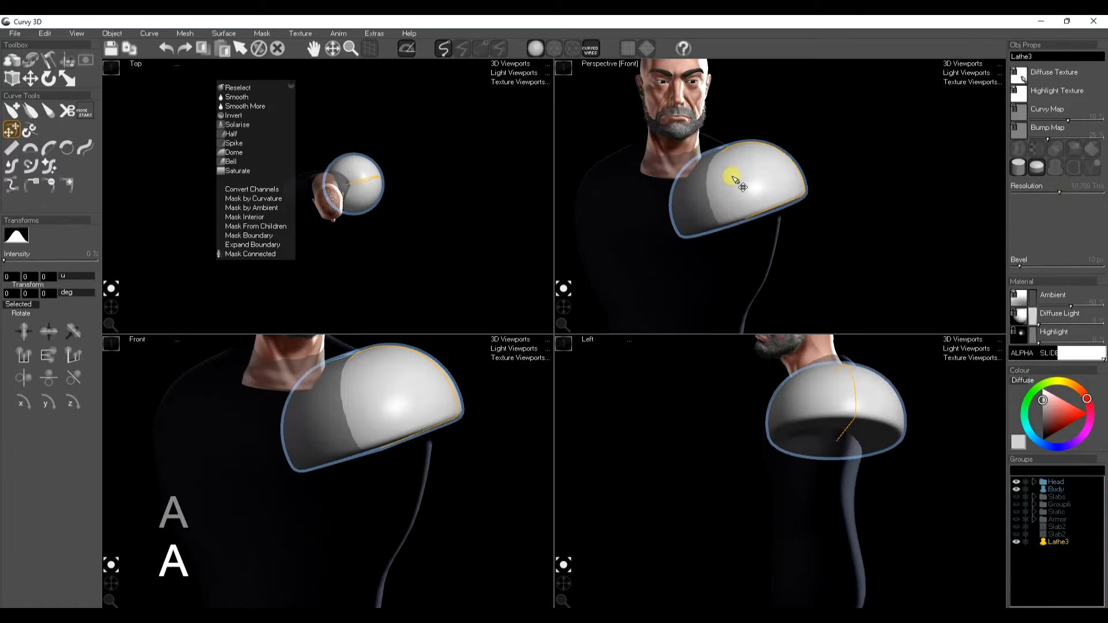
key(k)
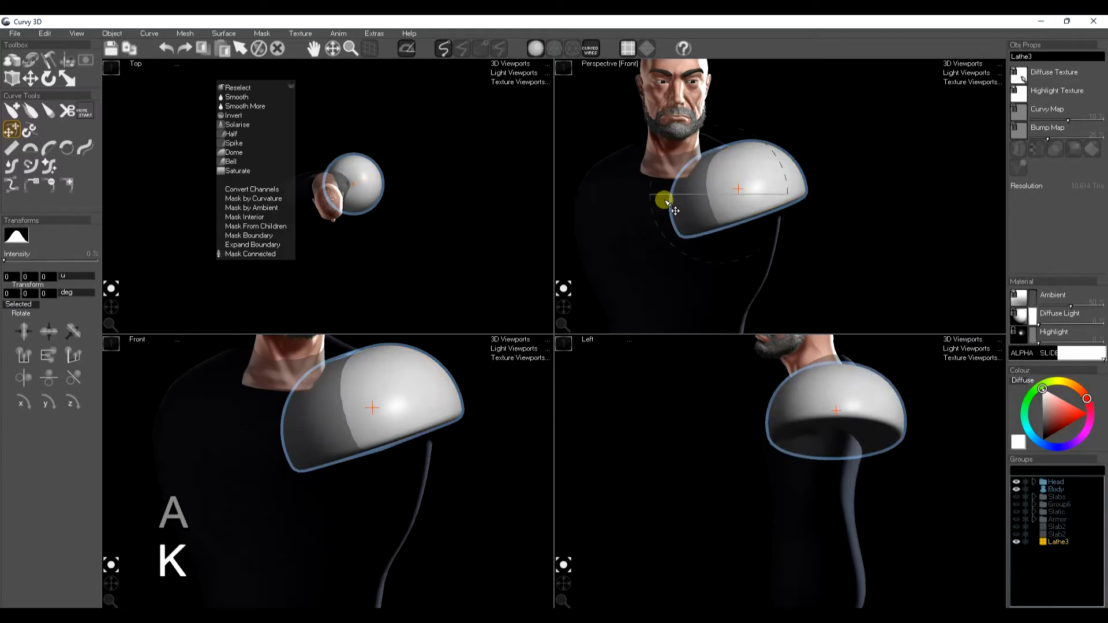
Step: Trim the dome's inner side with Trim Surface along a drawn cut line and bake the action
click(184, 33)
mouse_move(190, 109)
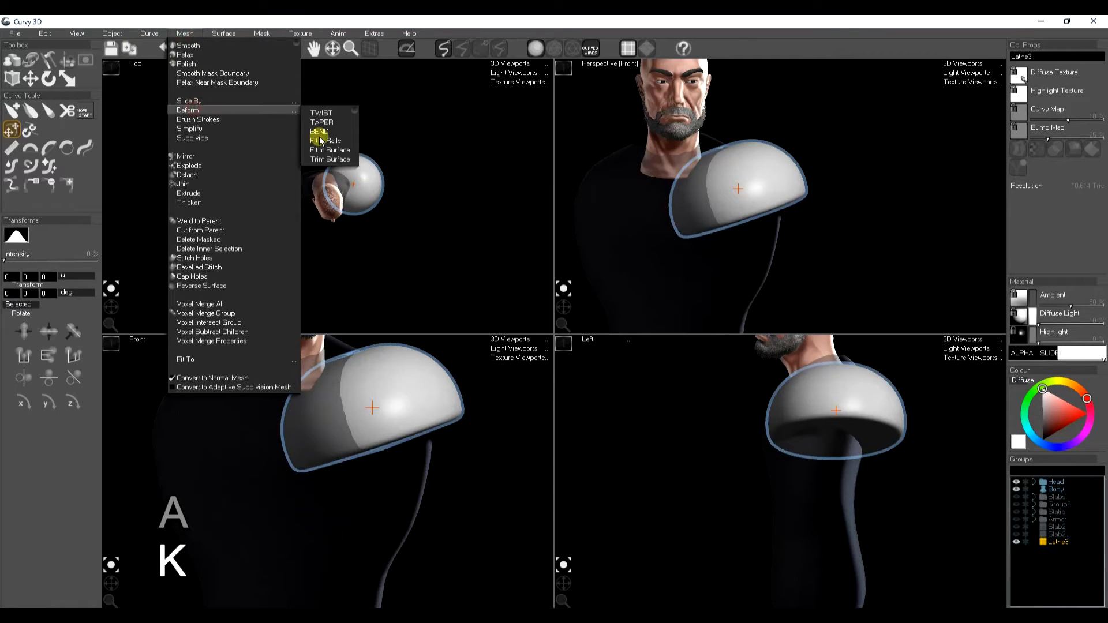
click(327, 161)
drag(714, 127, 766, 245)
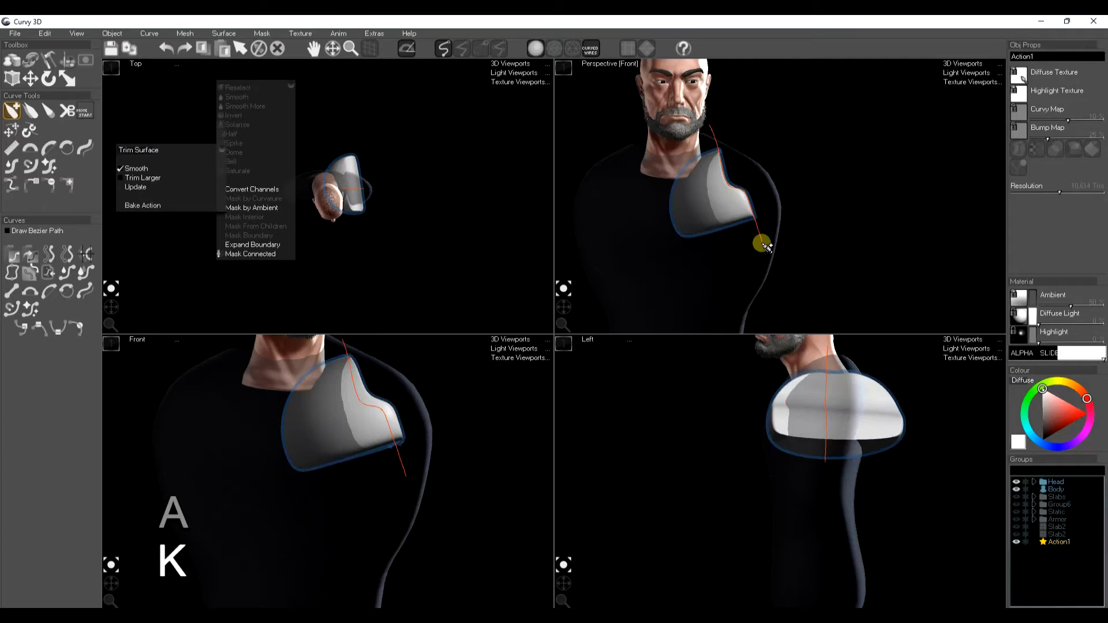
key(s)
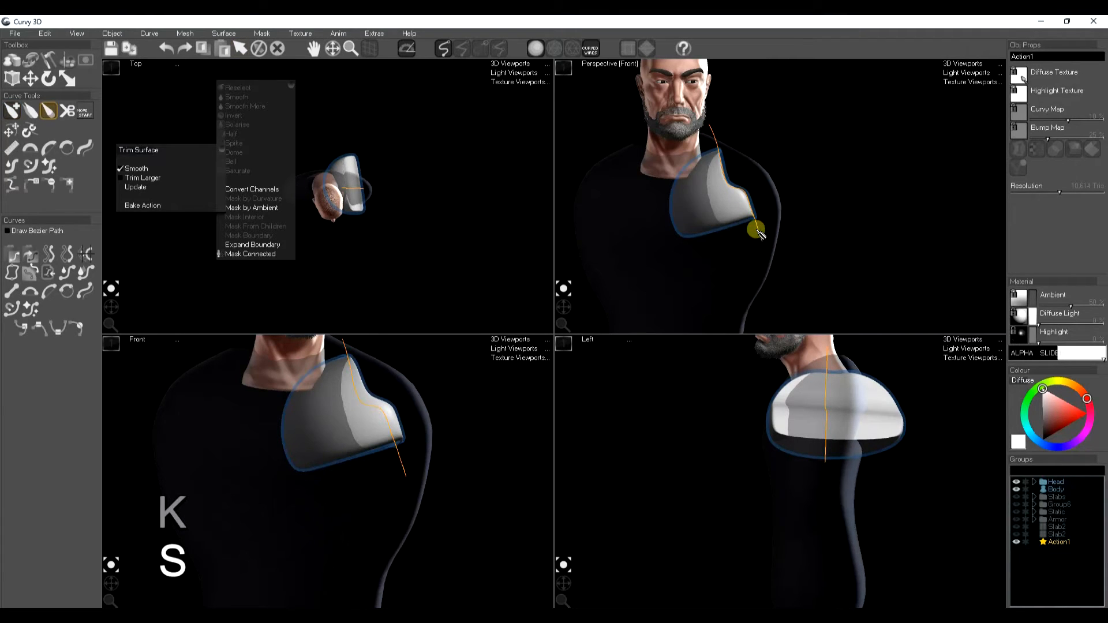
key(w)
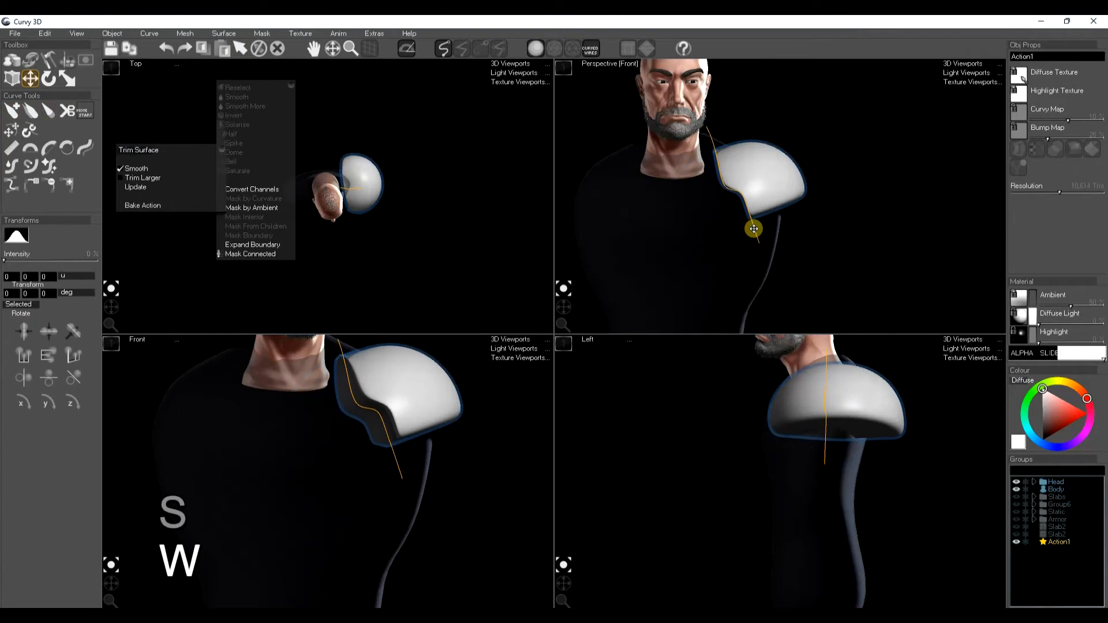
key(space)
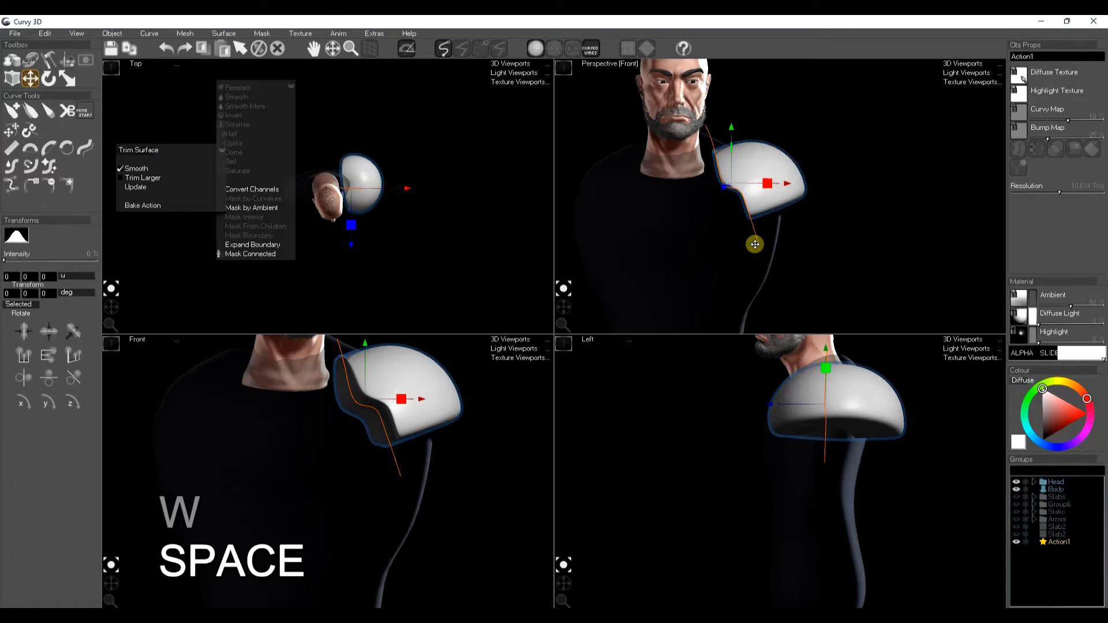
click(160, 207)
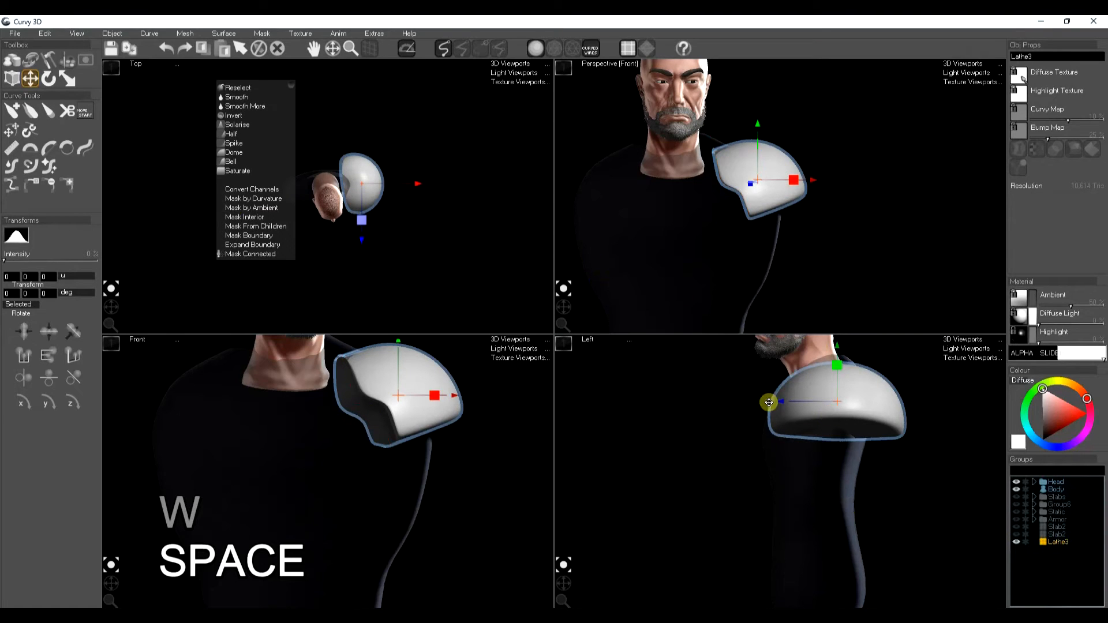
Step: Rotate and reposition the trimmed shoulder plate to sit over the shoulder
key(r)
drag(781, 404, 834, 416)
key(w)
drag(760, 198, 761, 191)
mouse_move(568, 307)
mouse_down()
mouse_move(555, 301)
mouse_move(562, 315)
mouse_move(559, 301)
mouse_up()
click(850, 223)
click(779, 165)
key(space)
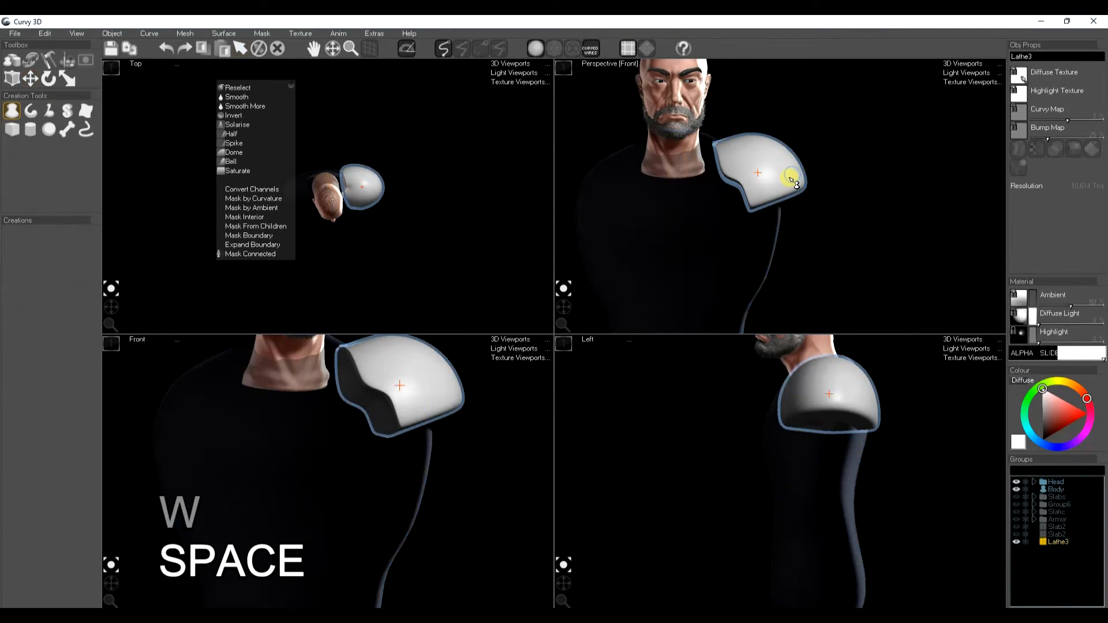
Step: Hide the shoulder plate
key(h)
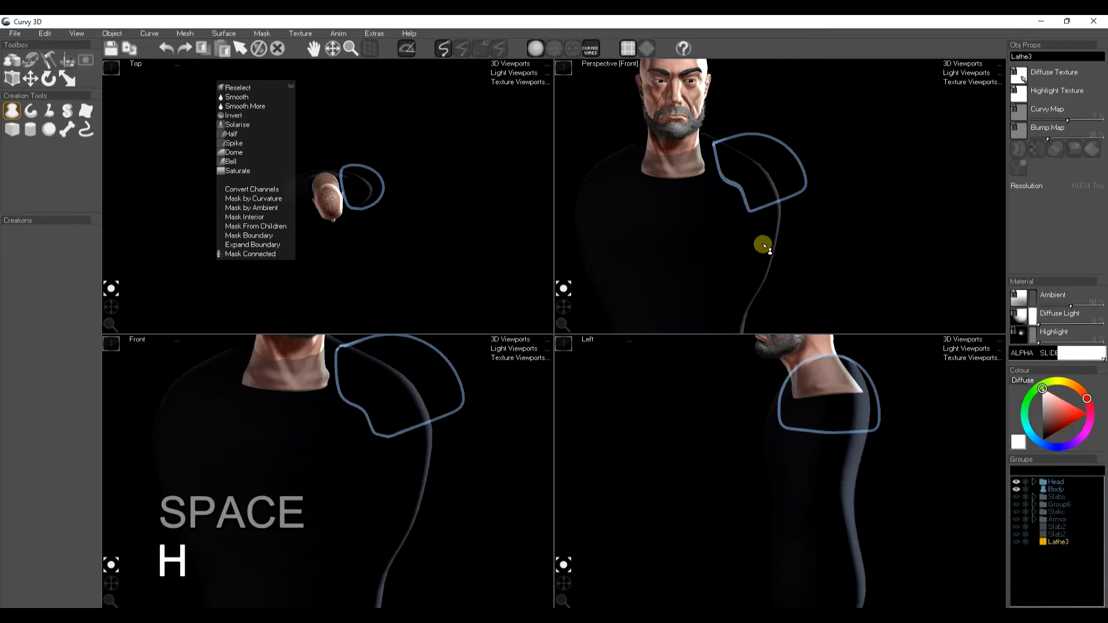
key(space)
middle_drag(756, 423, 747, 458)
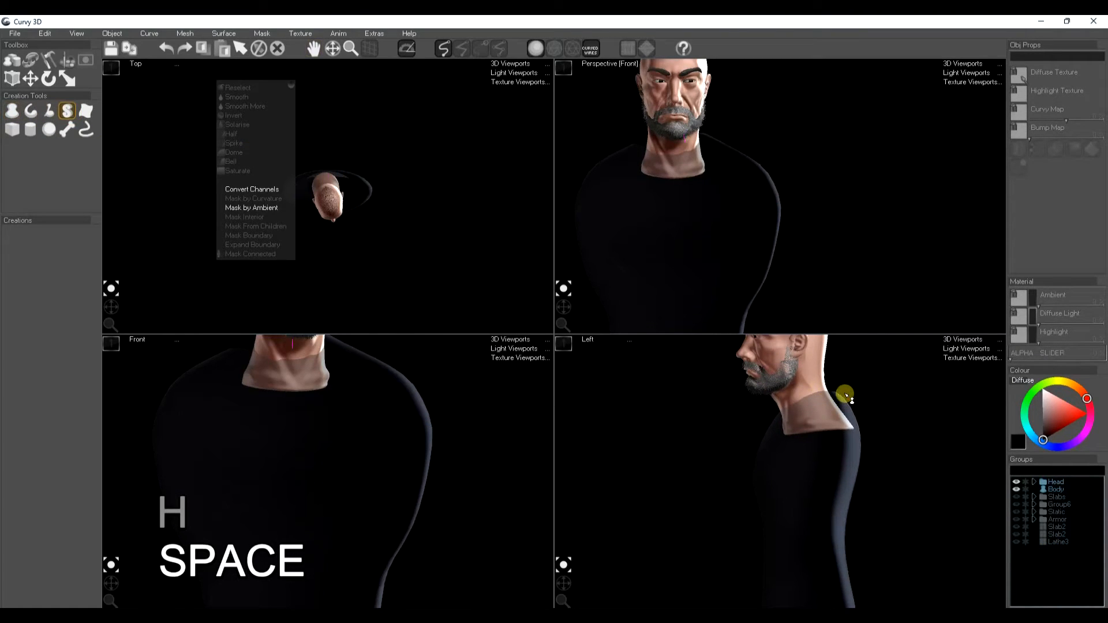
drag(765, 421, 766, 424)
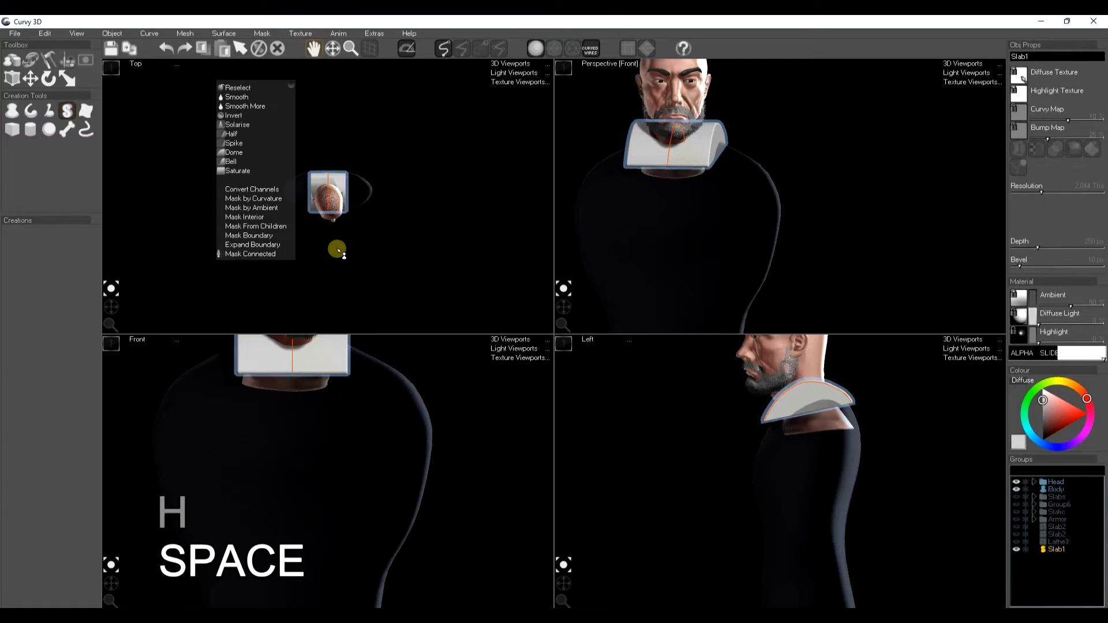
middle_drag(338, 251, 376, 265)
scroll(368, 183, up, 4)
drag(382, 190, 408, 191)
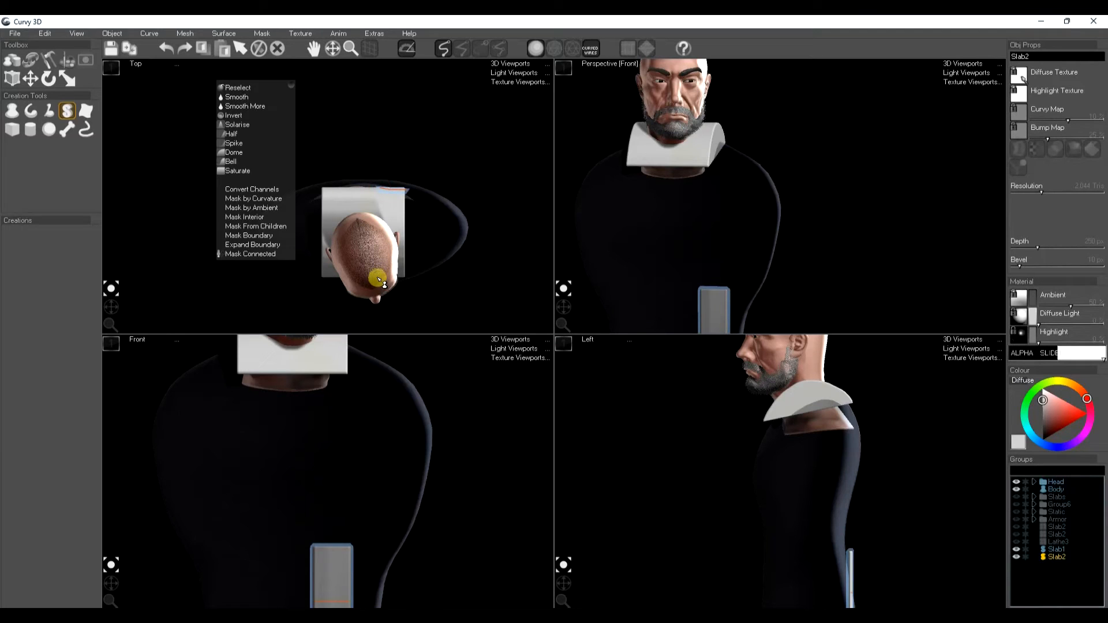
drag(379, 280, 408, 281)
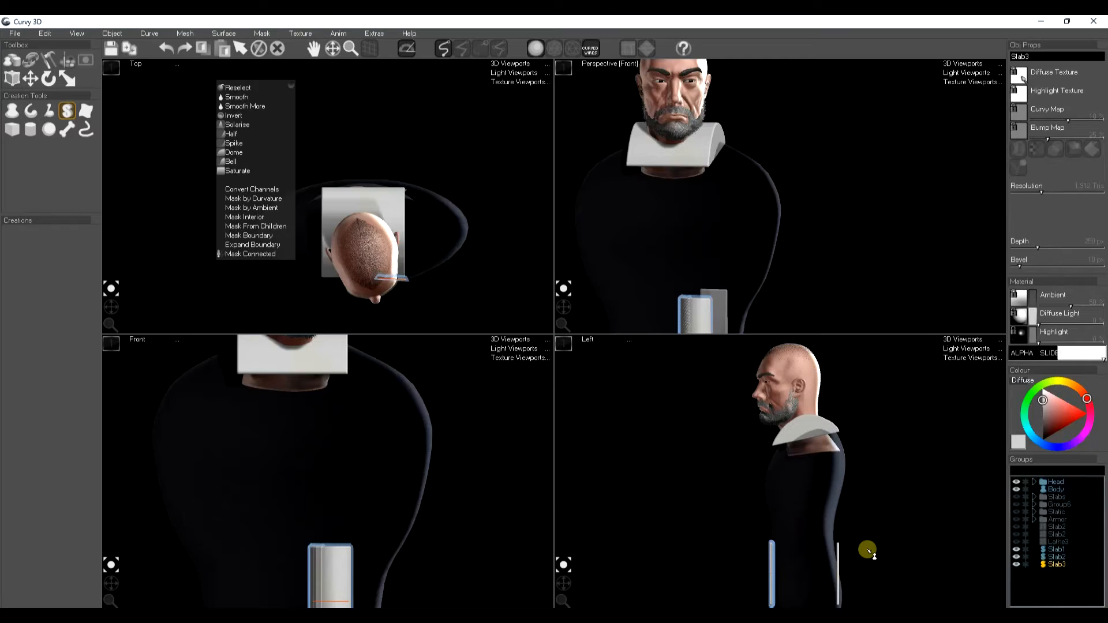
key(ctrl+z)
key(ctrl+z)
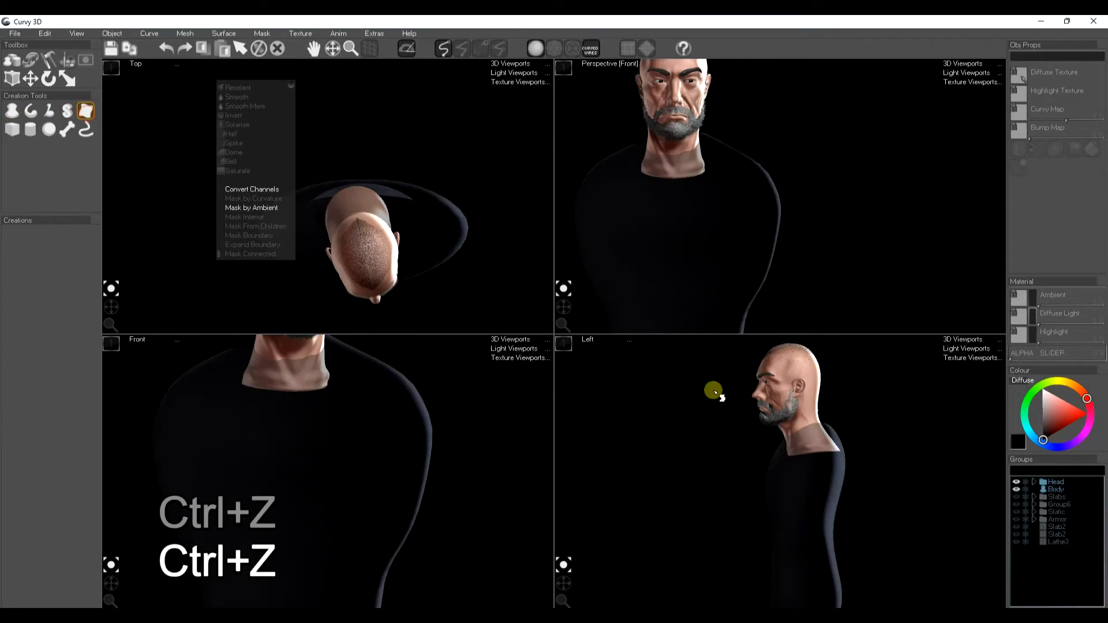
Step: Draw a loft strip arching over the shoulder in the side view and move it up onto the shoulder
mouse_move(849, 445)
mouse_down()
mouse_move(831, 420)
mouse_move(796, 423)
mouse_move(771, 463)
mouse_up()
drag(349, 172, 396, 173)
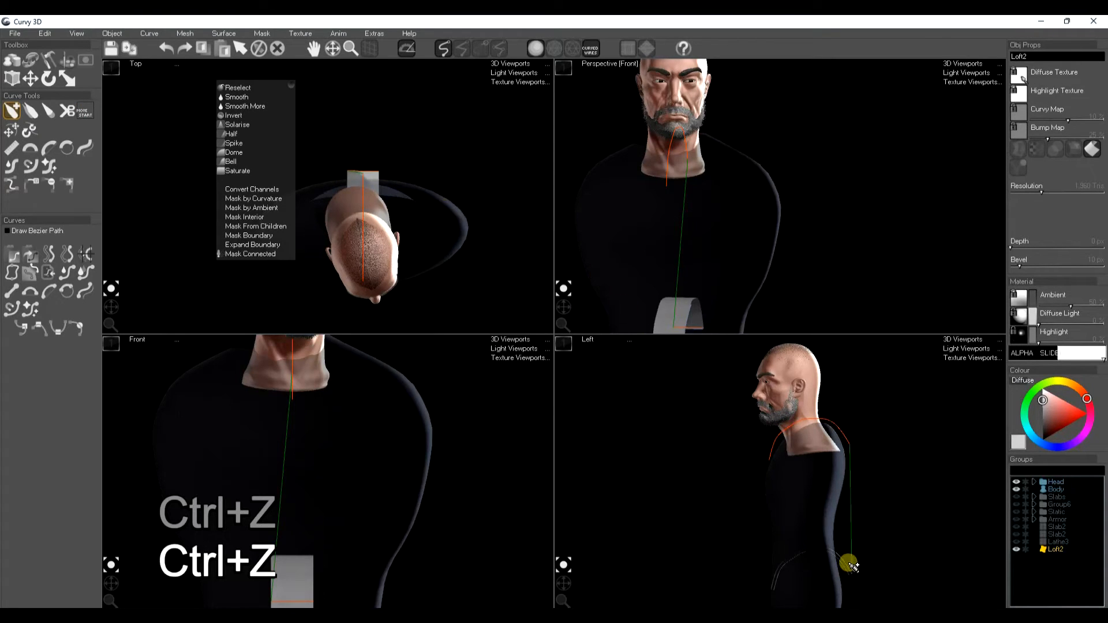
scroll(780, 496, down, 3)
middle_drag(788, 512, 796, 564)
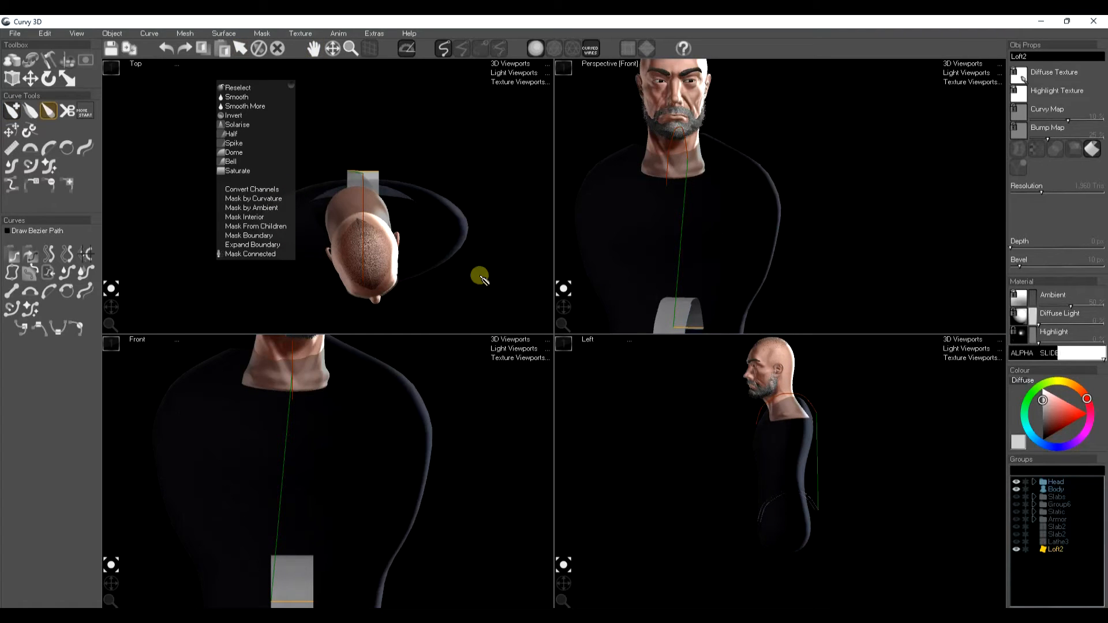
key(w)
drag(850, 506, 851, 421)
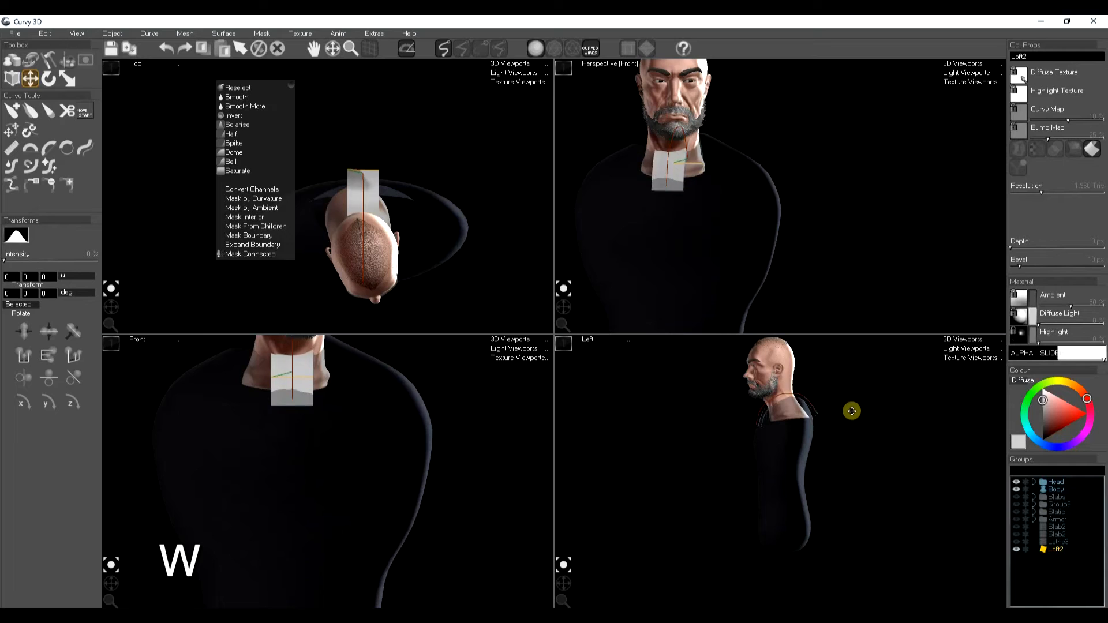
key(space)
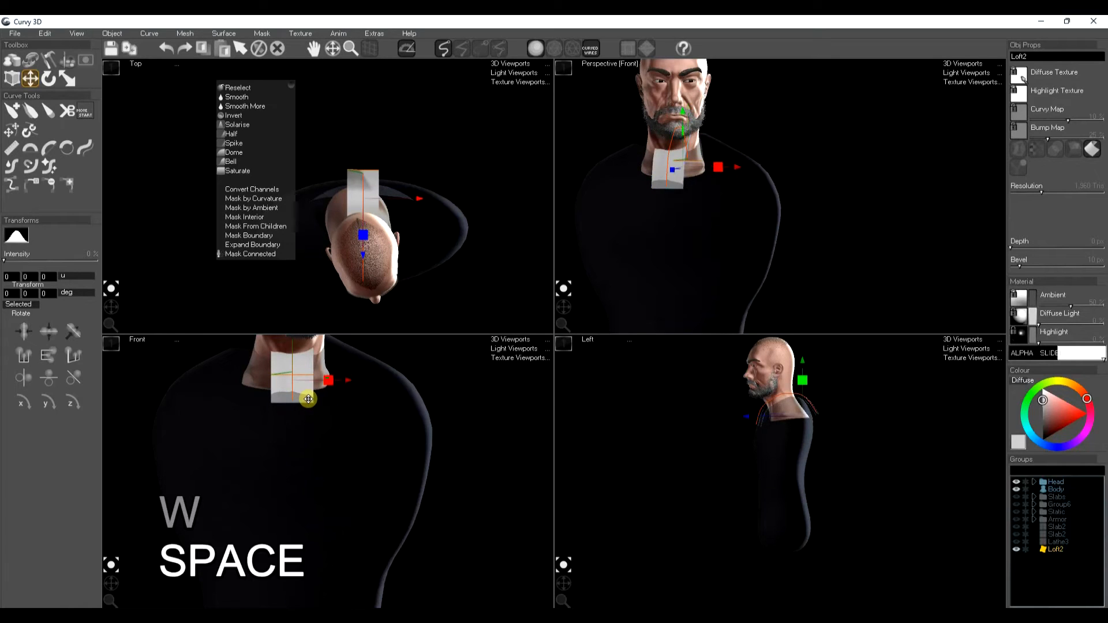
Step: Rotate the strip to follow the shoulder line and increase its depth
key(e)
drag(293, 401, 380, 400)
key(w)
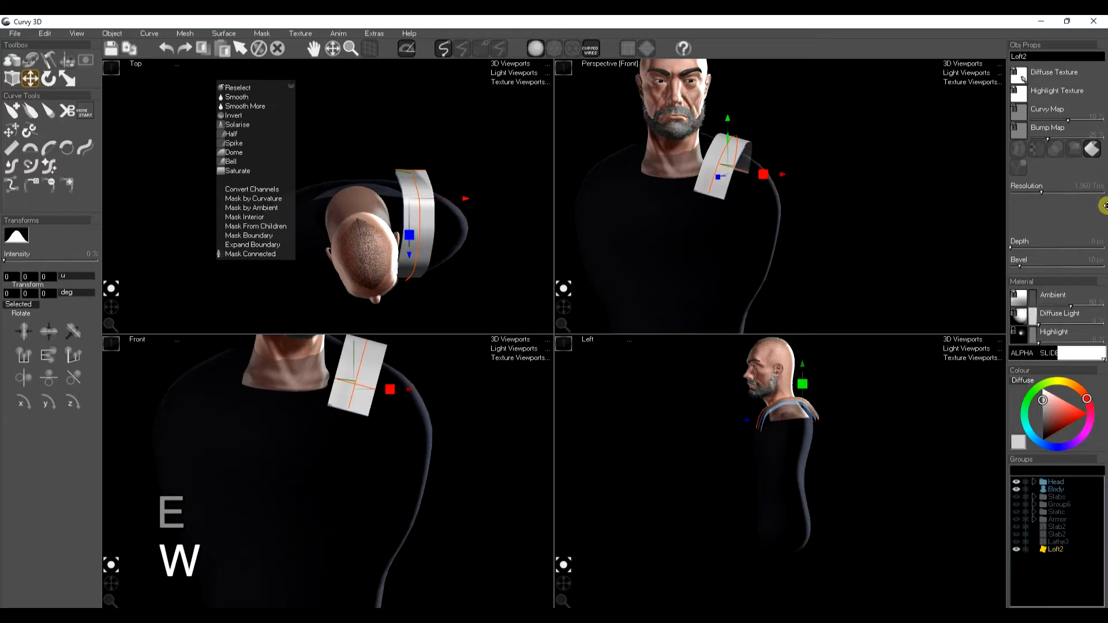
drag(1016, 250, 1027, 249)
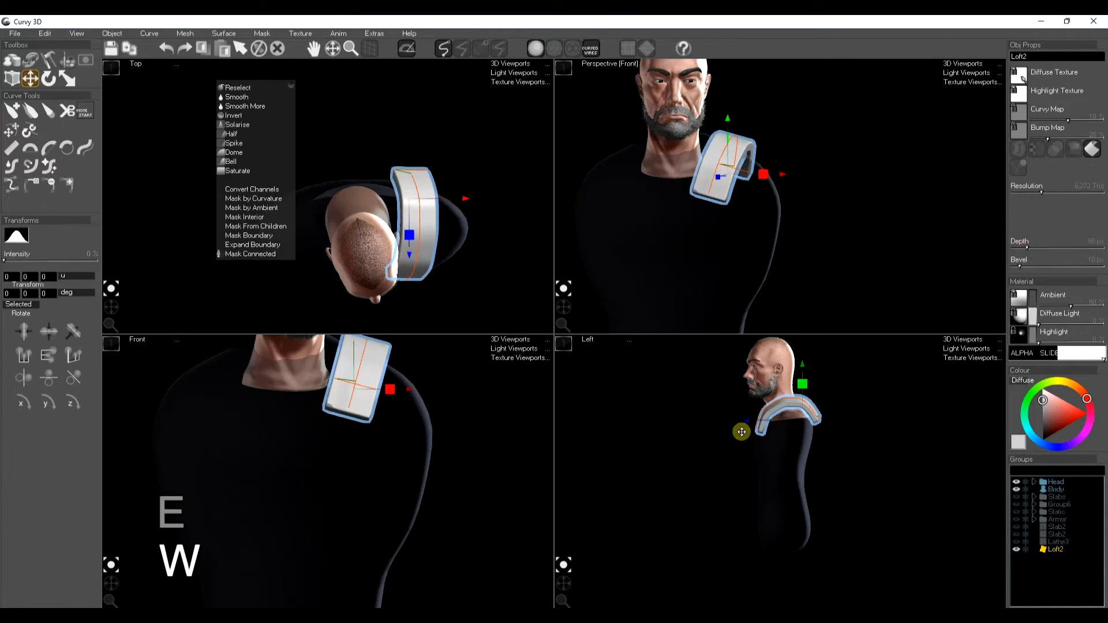
click(69, 149)
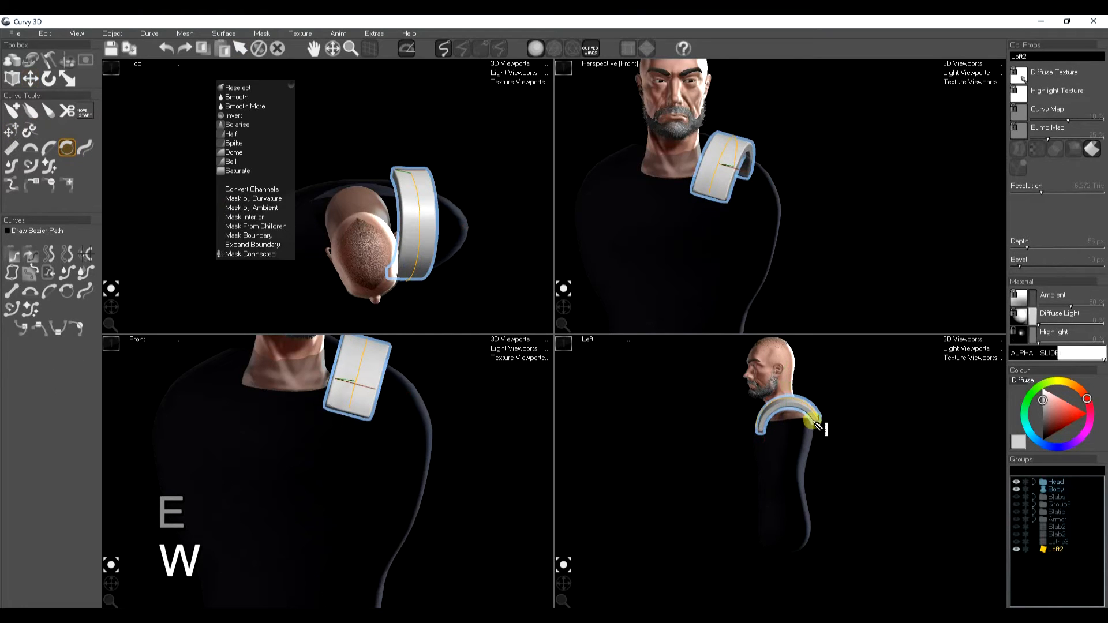
click(818, 419)
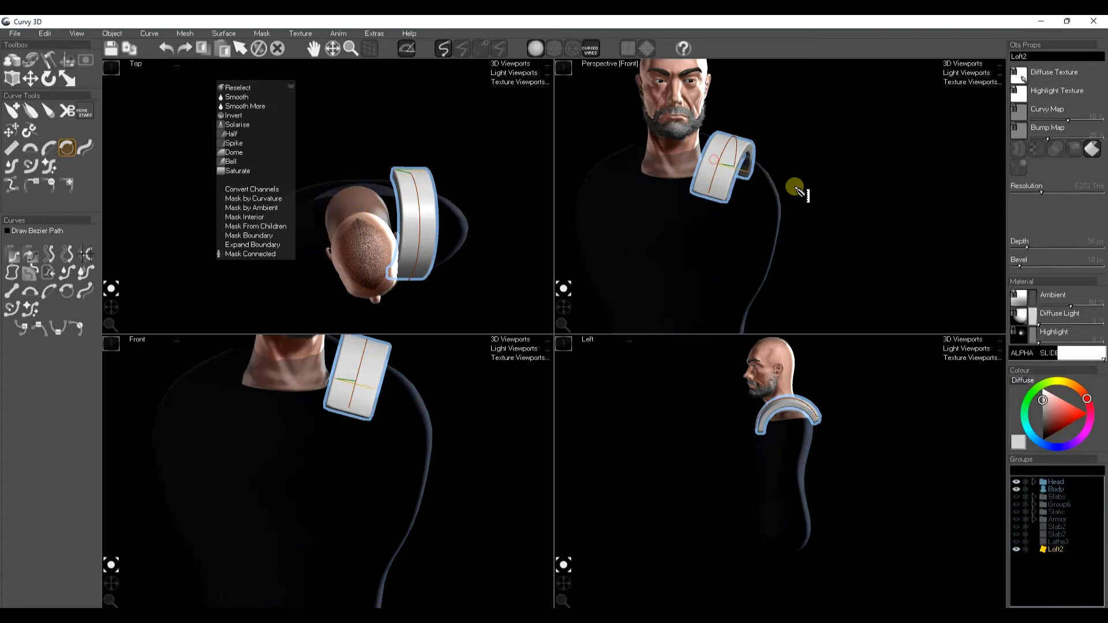
key(space)
key(space)
Step: Duplicate the shoulder strip in place
scroll(727, 200, up, 3)
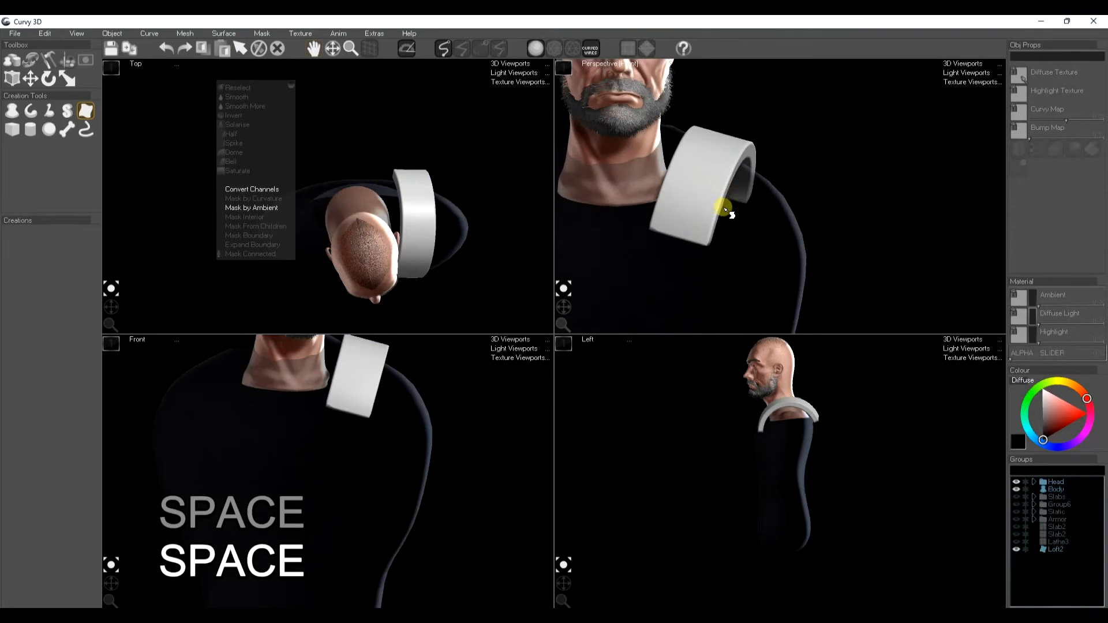
click(702, 197)
key(ctrl+d)
key(e)
key(r)
key(e)
key(w)
drag(694, 191, 696, 180)
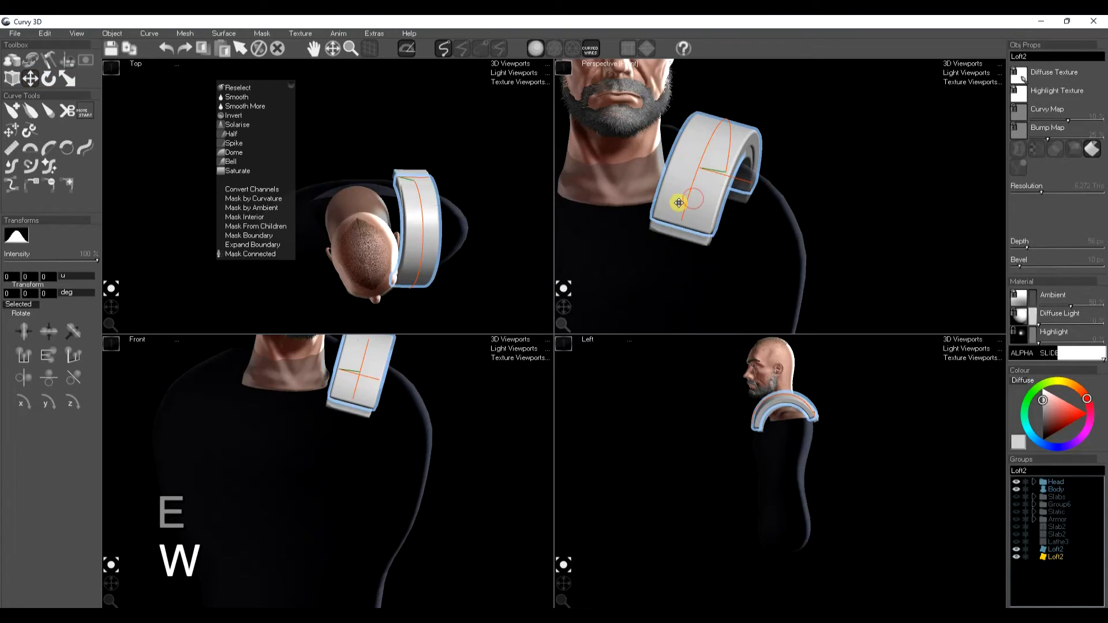
Step: Cut a front section from the duplicated strip
click(69, 111)
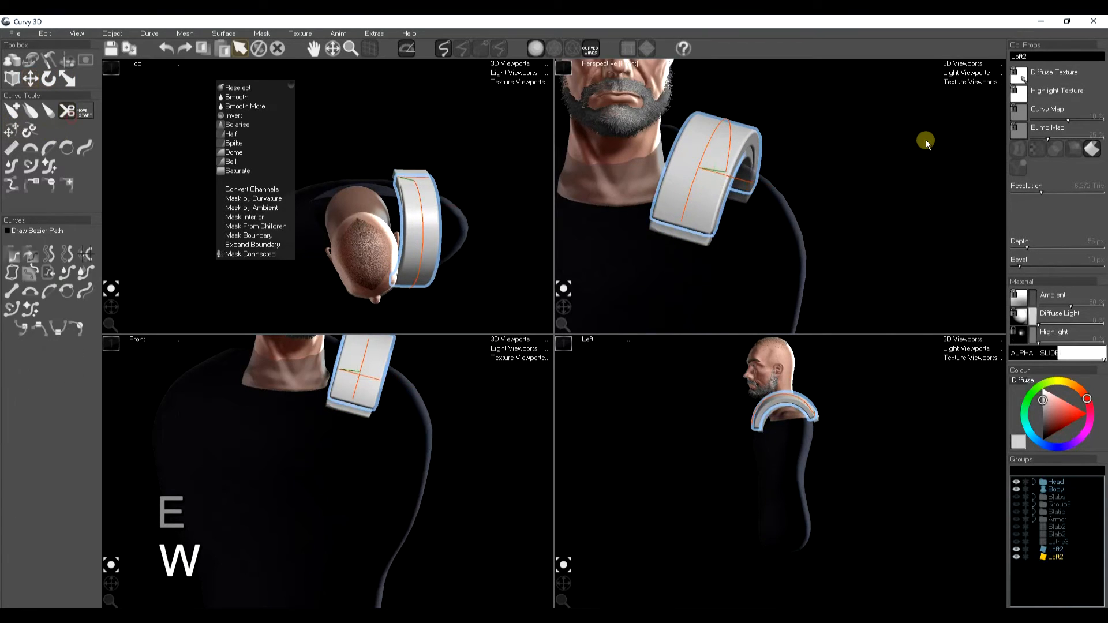
click(736, 153)
click(727, 123)
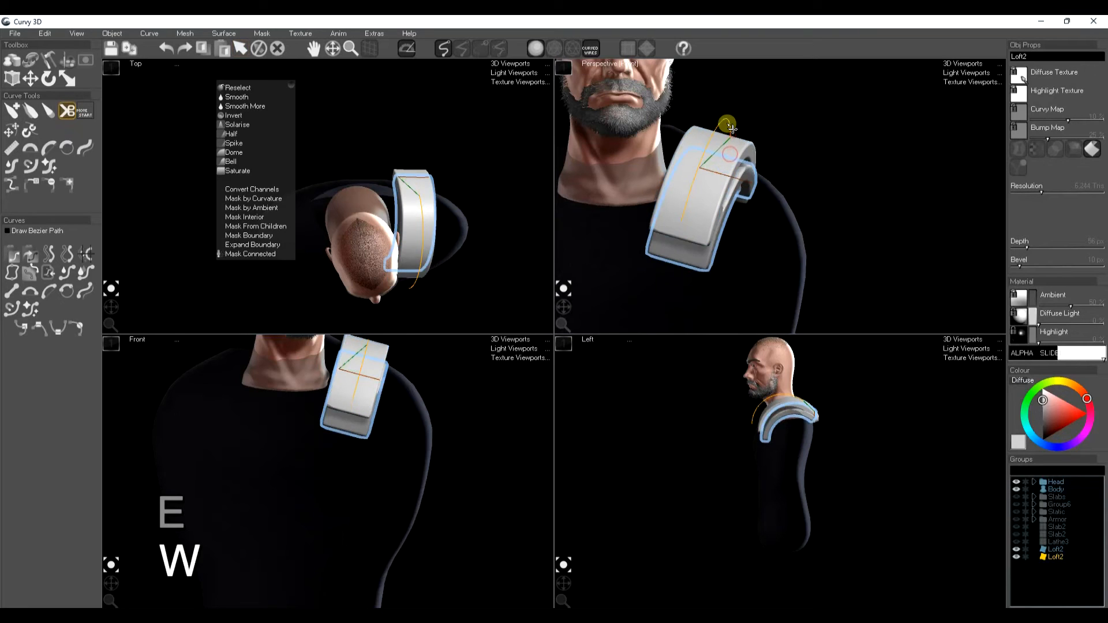
click(713, 135)
key(ctrl+z)
key(ctrl+z)
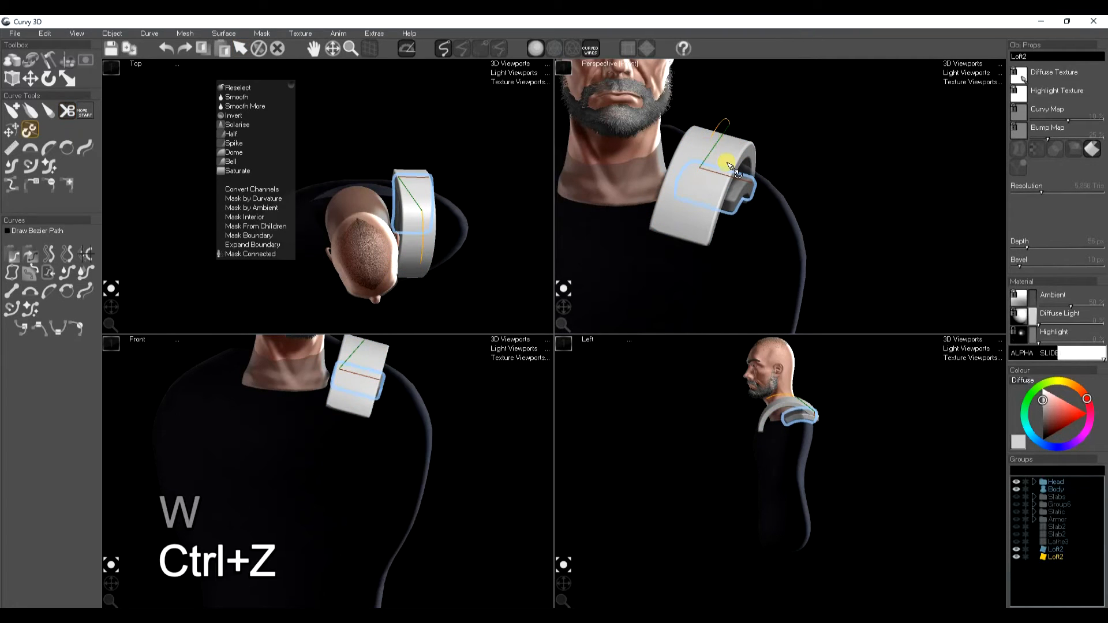
click(704, 166)
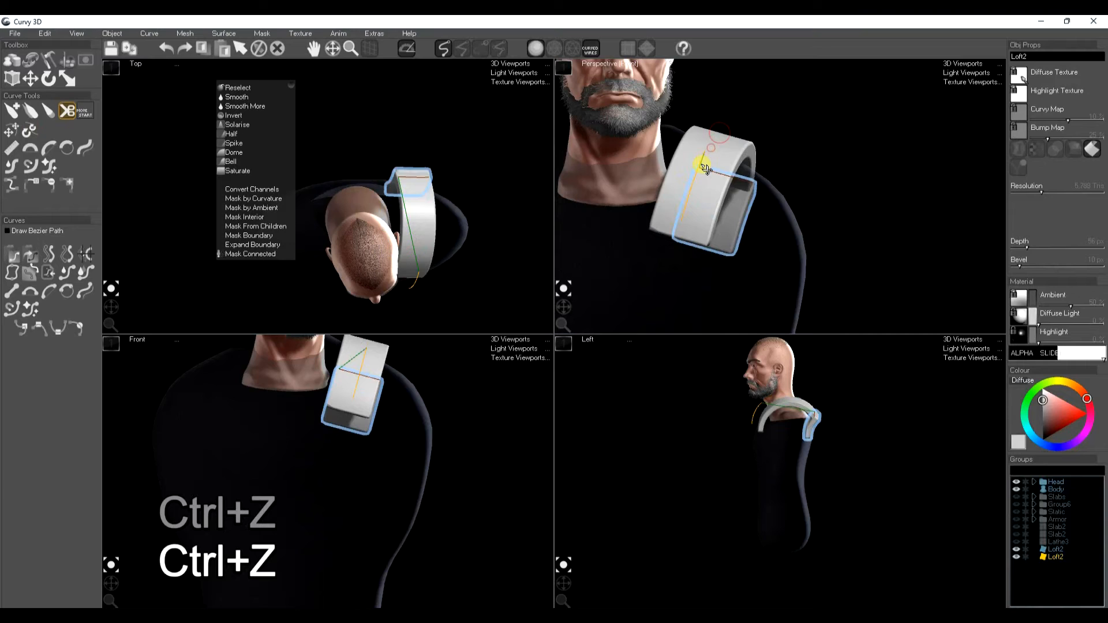
Step: Move and rotate the cut section onto the front of the shoulder strap as a panel
key(w)
mouse_move(763, 443)
mouse_down()
mouse_move(783, 456)
mouse_move(772, 434)
mouse_up()
key(e)
scroll(764, 421, up, 1)
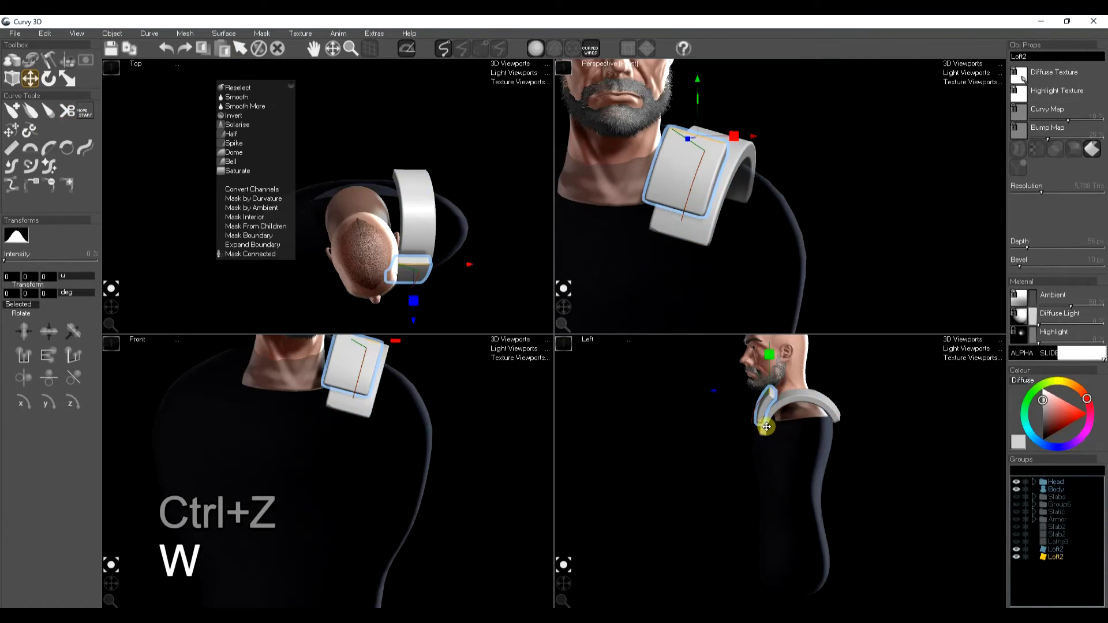
drag(765, 421, 748, 424)
key(space)
key(w)
drag(715, 200, 716, 174)
key(r)
key(space)
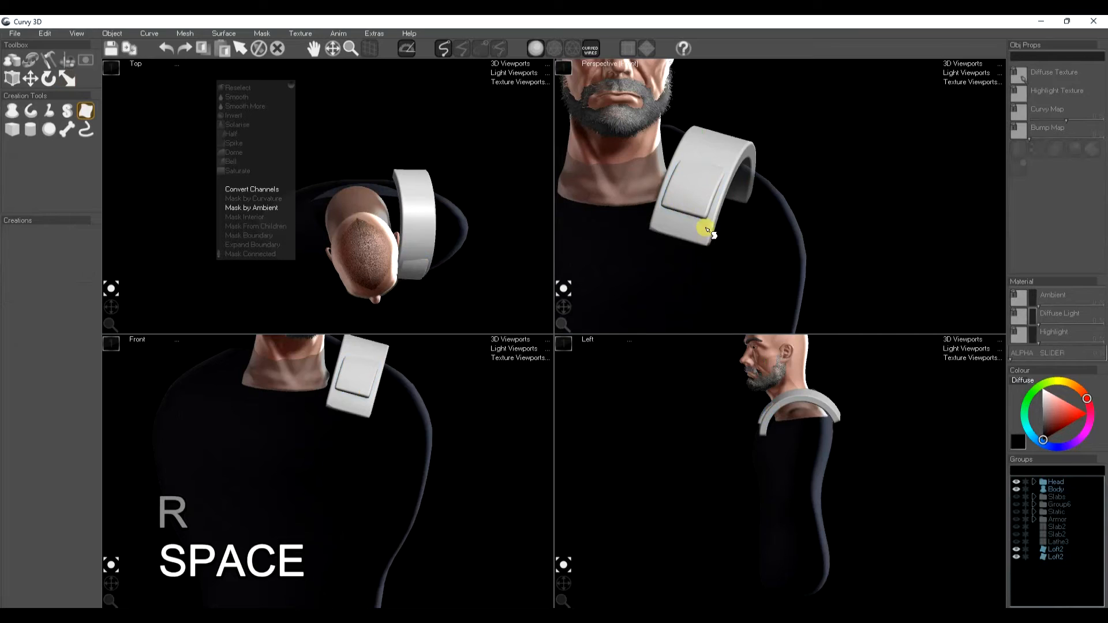
Step: Rotate the front panel slightly to align it with the strap
click(704, 234)
scroll(753, 438, up, 6)
key(e)
click(731, 498)
drag(734, 494, 744, 494)
key(space)
scroll(710, 178, down, 4)
scroll(709, 178, down, 4)
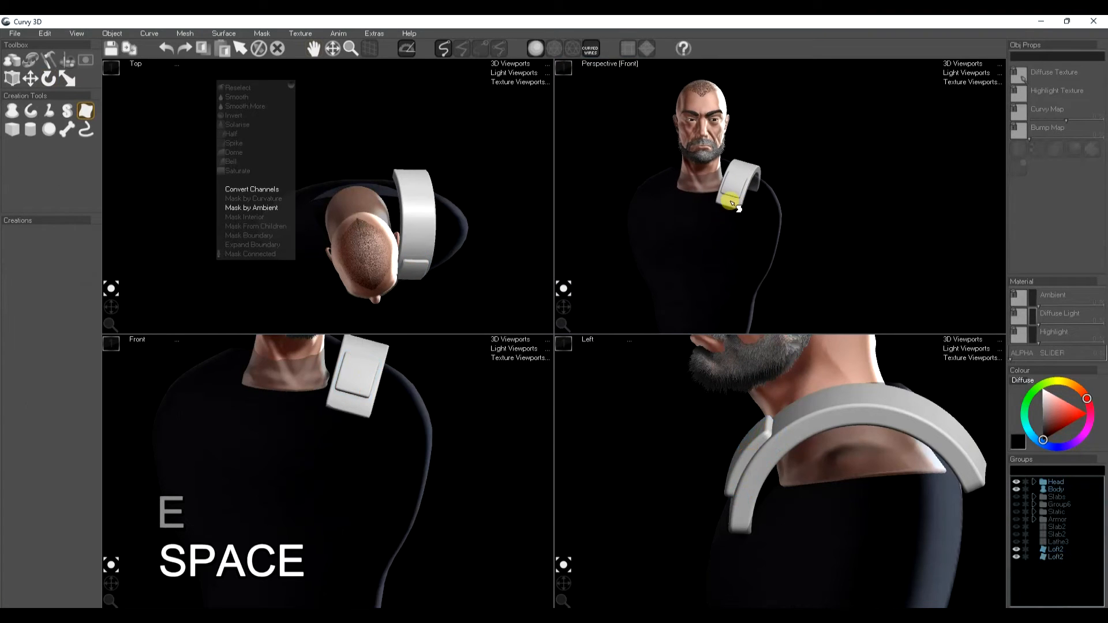
drag(562, 306, 570, 306)
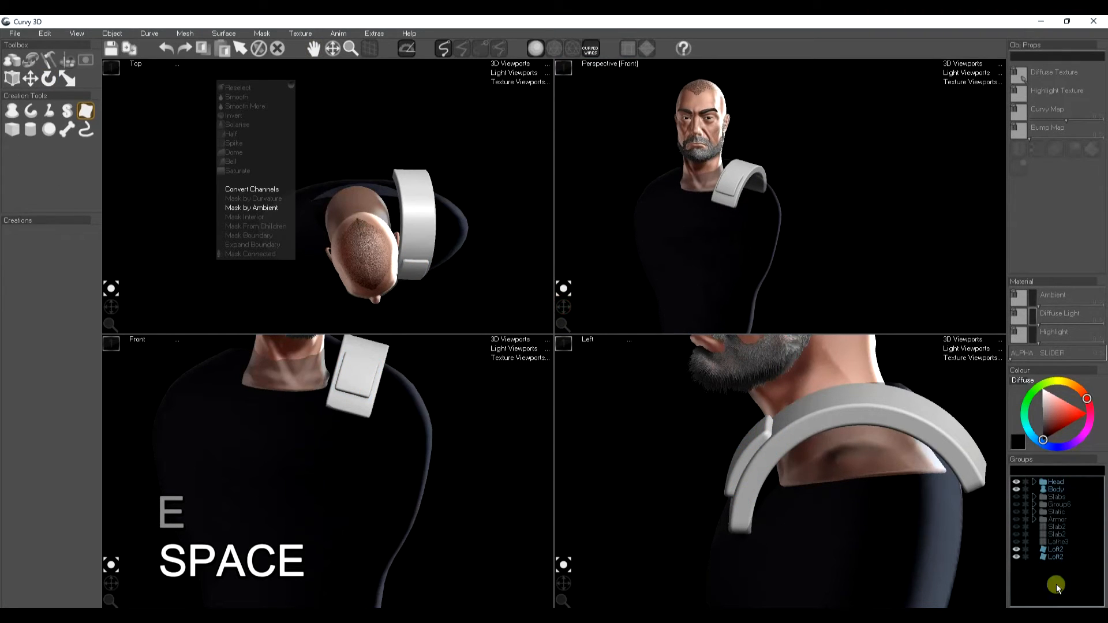
Step: Toggle group visibility to hide the new armor pieces and show the finished armored character for reference
drag(1015, 550, 1015, 573)
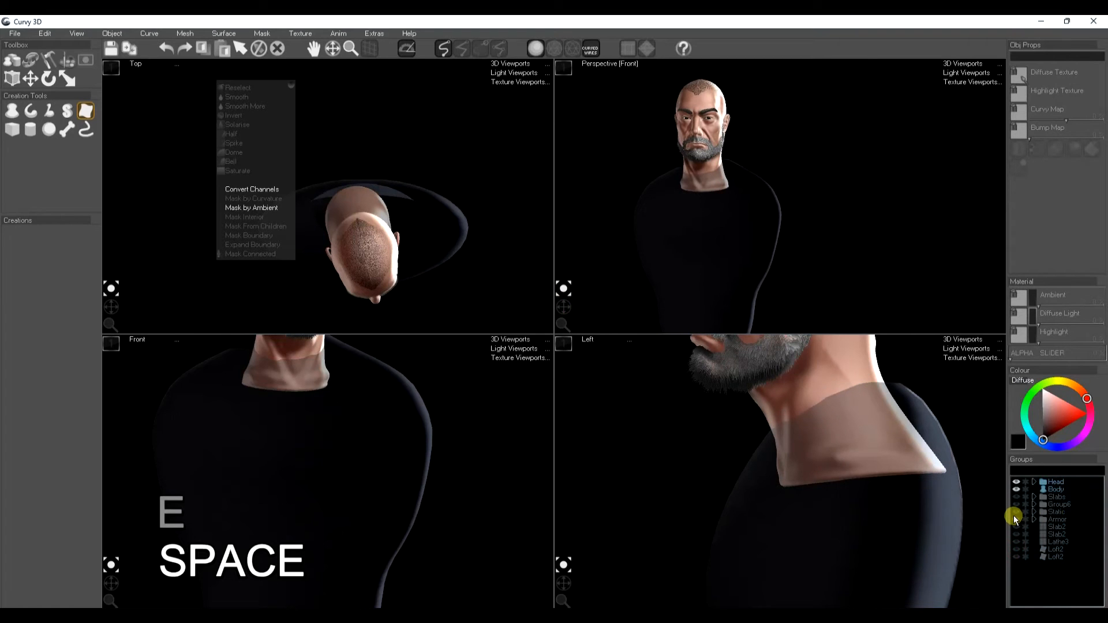
click(1016, 520)
click(1016, 512)
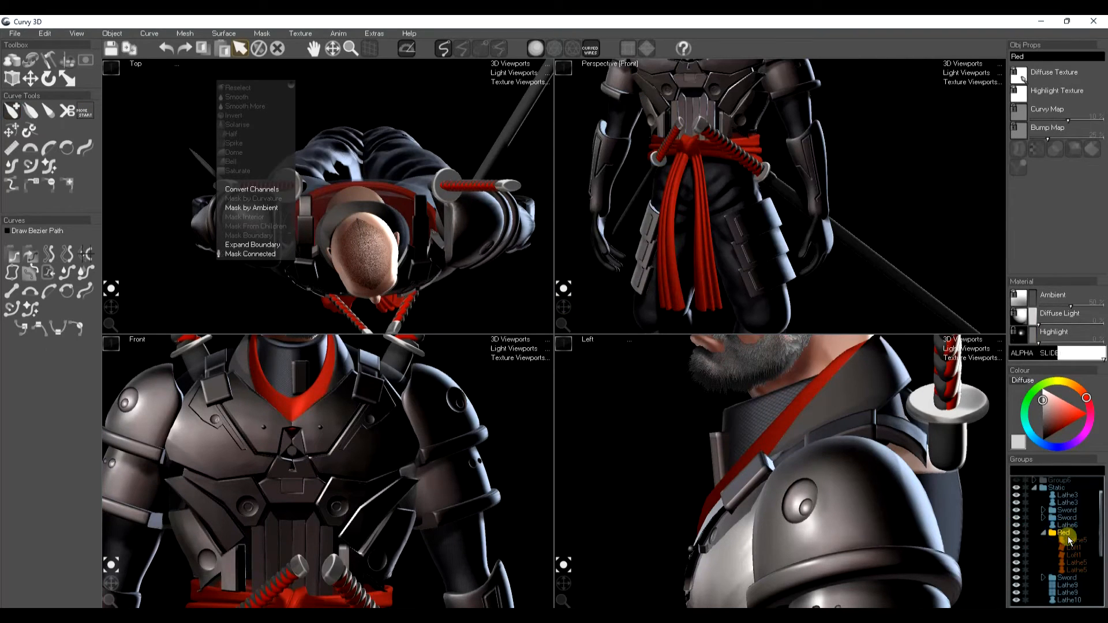
Step: Undock the groups list and hide the Static and Armor groups, leaving only the head and red belt
scroll(1072, 537, down, 1)
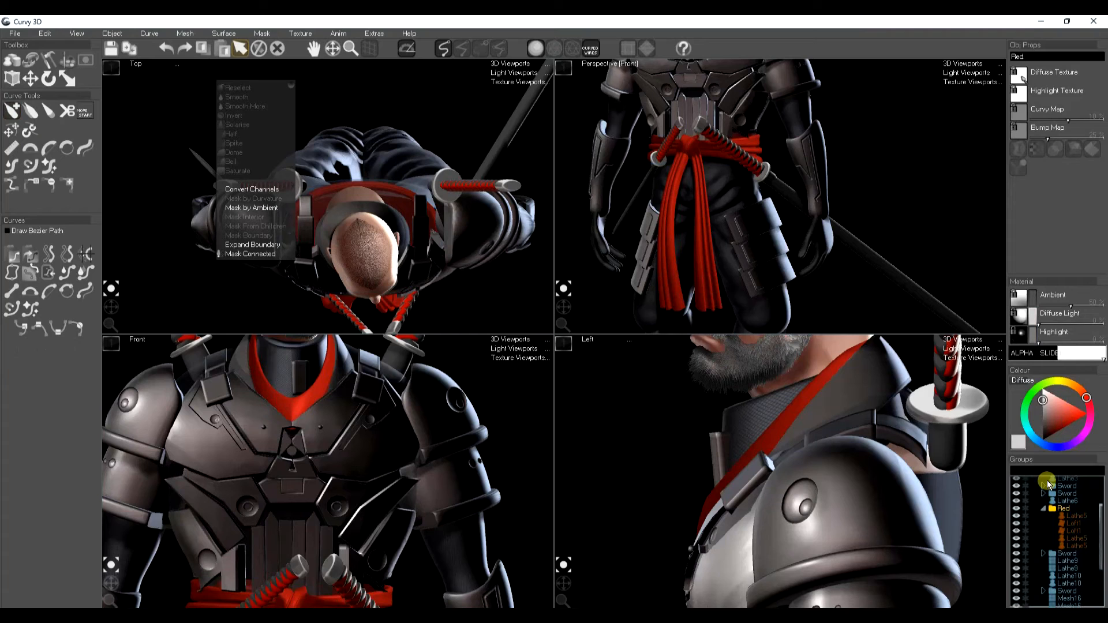
drag(1039, 460, 1008, 428)
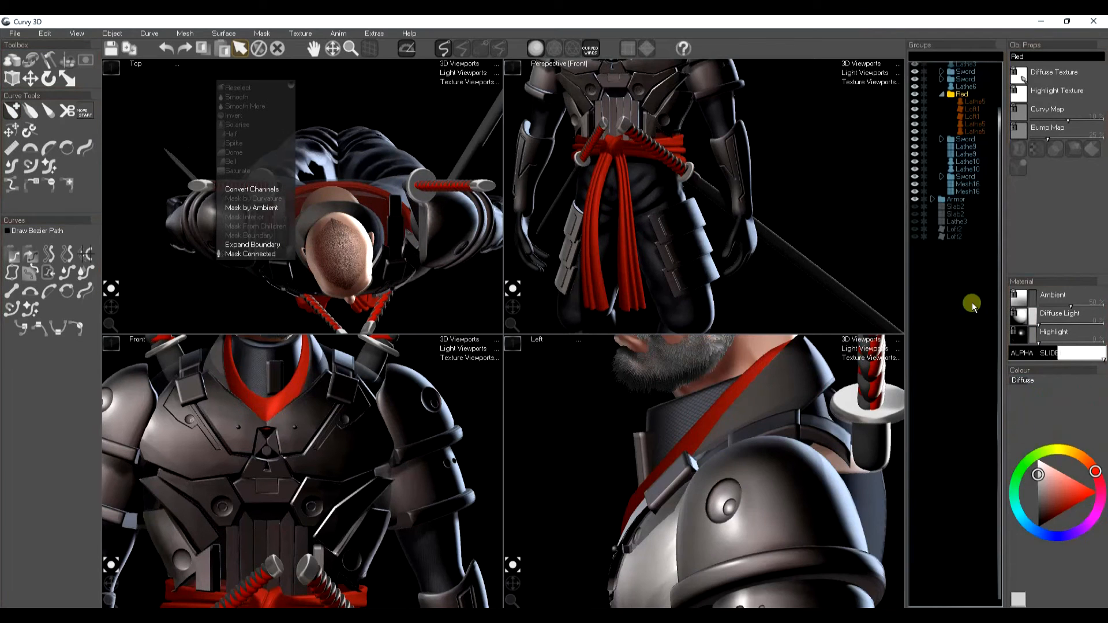
scroll(965, 147, up, 1)
drag(967, 143, 951, 378)
click(932, 97)
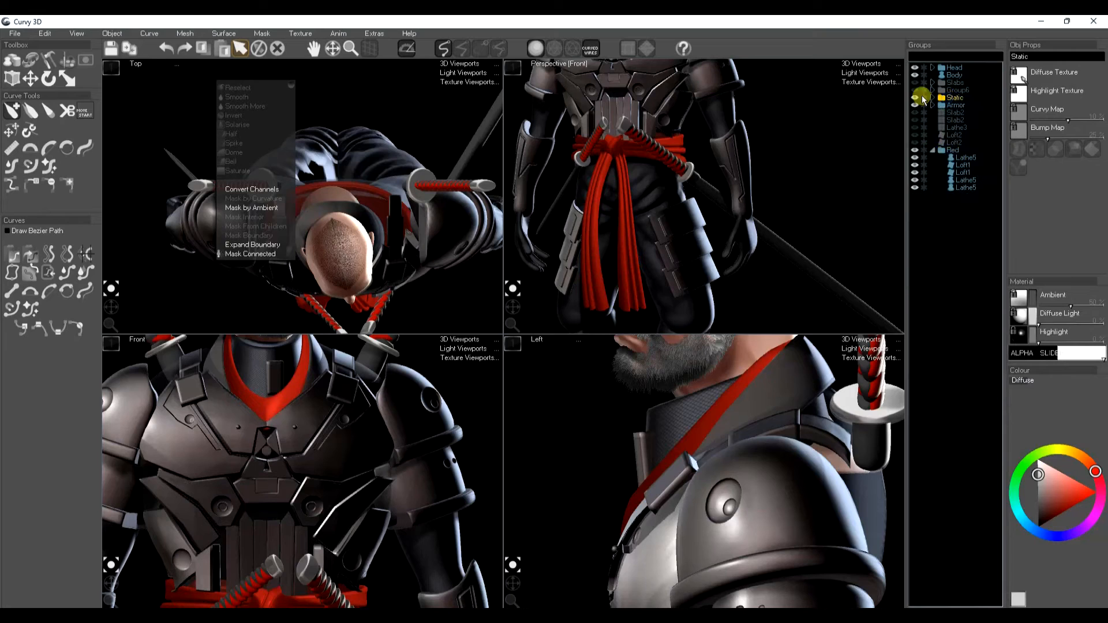
click(915, 96)
middle_drag(643, 168, 665, 208)
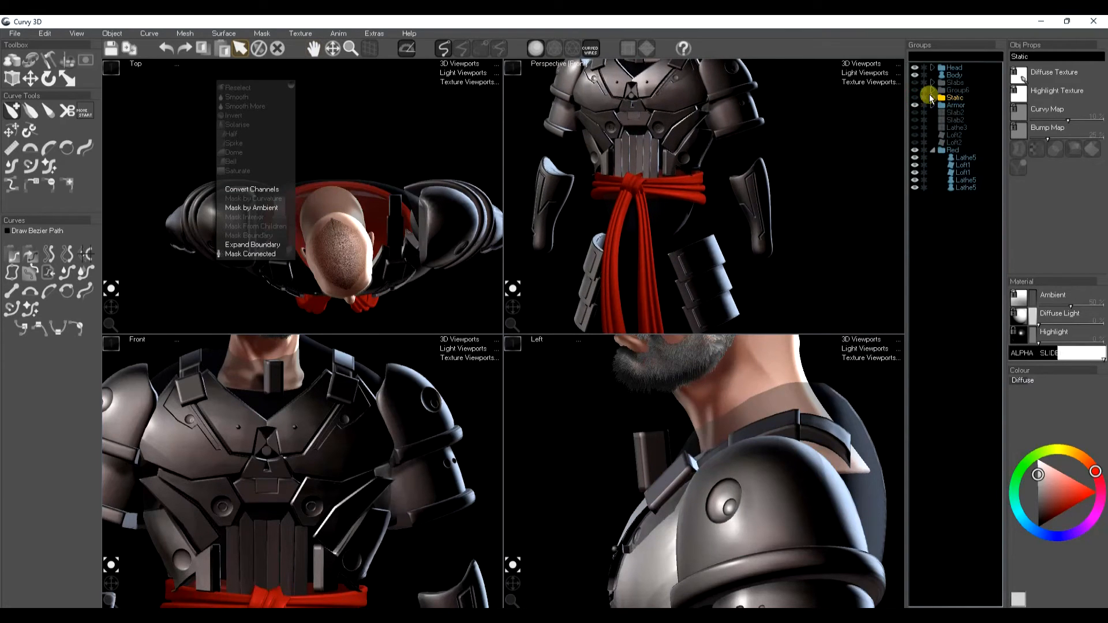
click(916, 106)
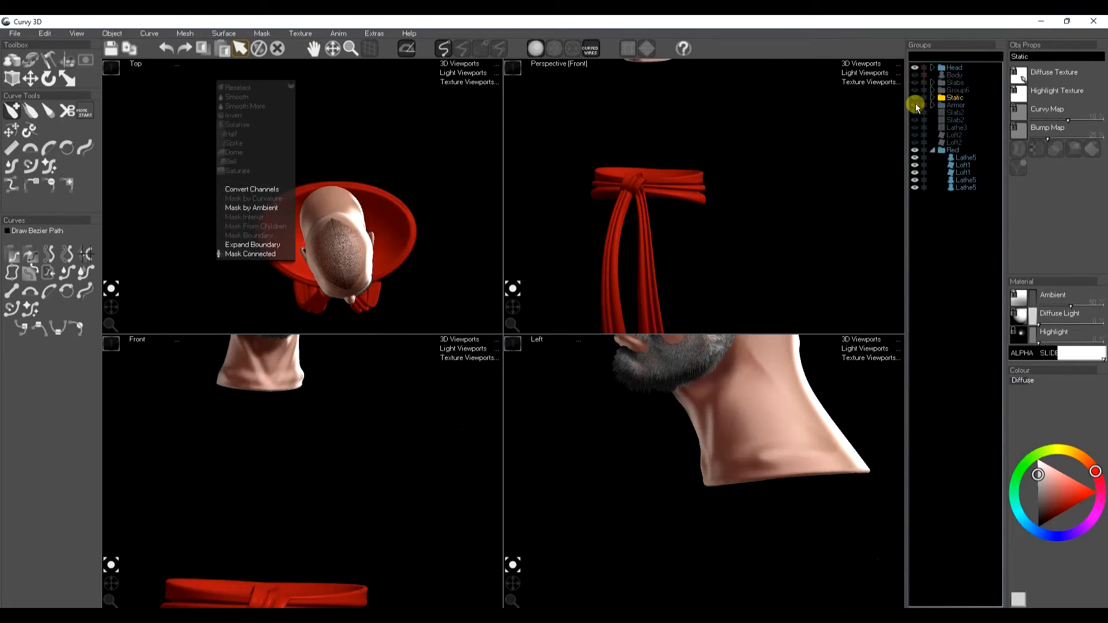
Step: Draw a wavy lathe profile above the red belt to create a new ribbed lathe object
key(space)
middle_drag(690, 248, 669, 211)
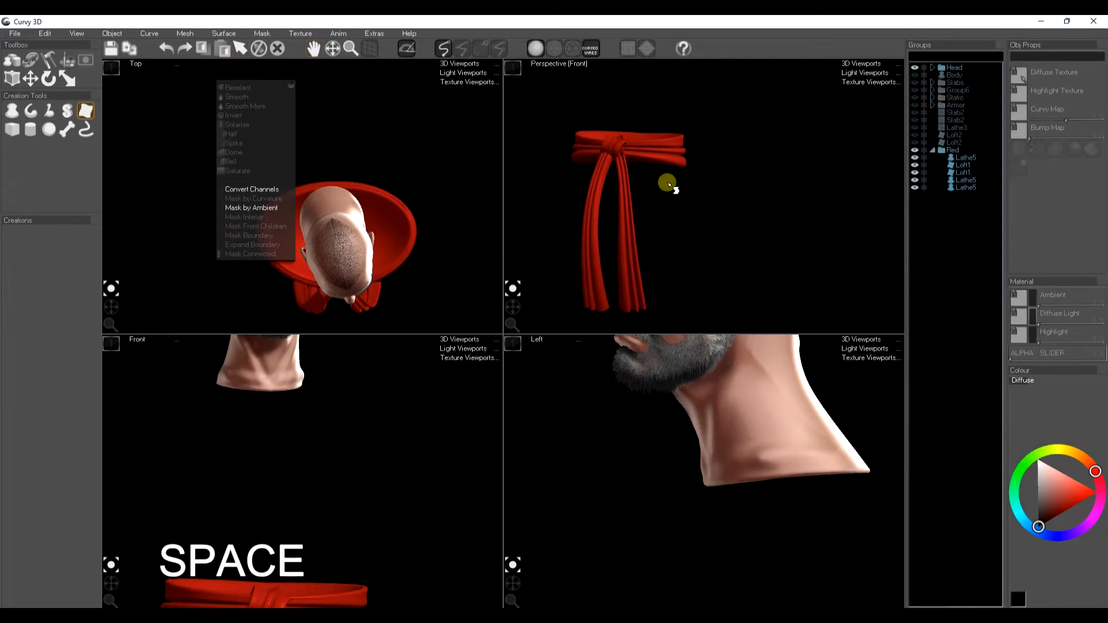
middle_drag(772, 570, 716, 502)
middle_drag(317, 502, 385, 531)
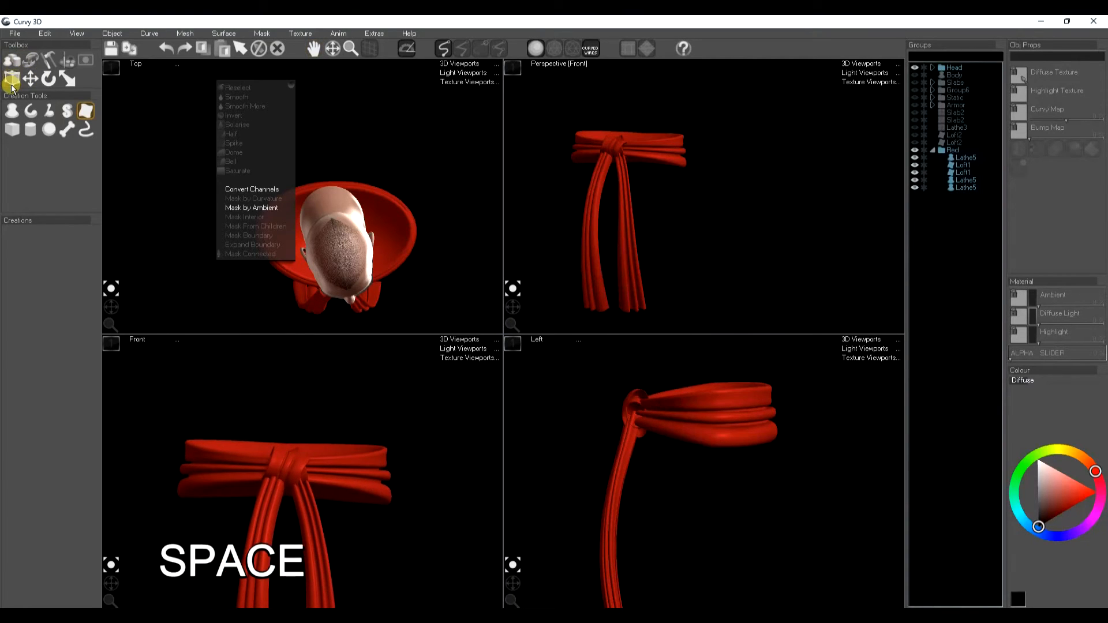
click(9, 112)
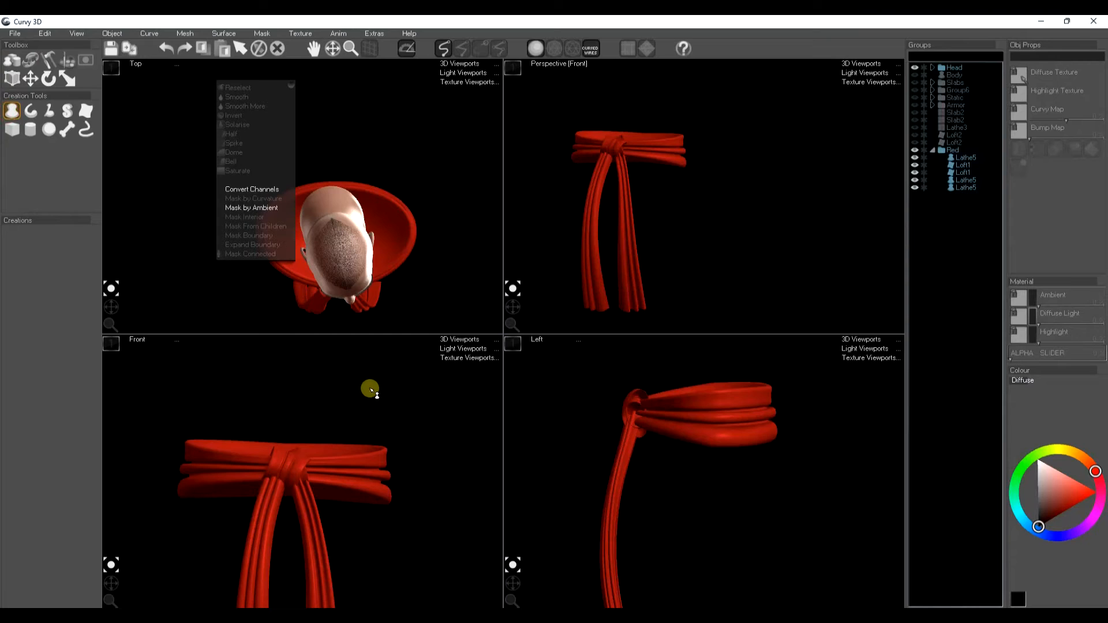
middle_drag(712, 185, 769, 185)
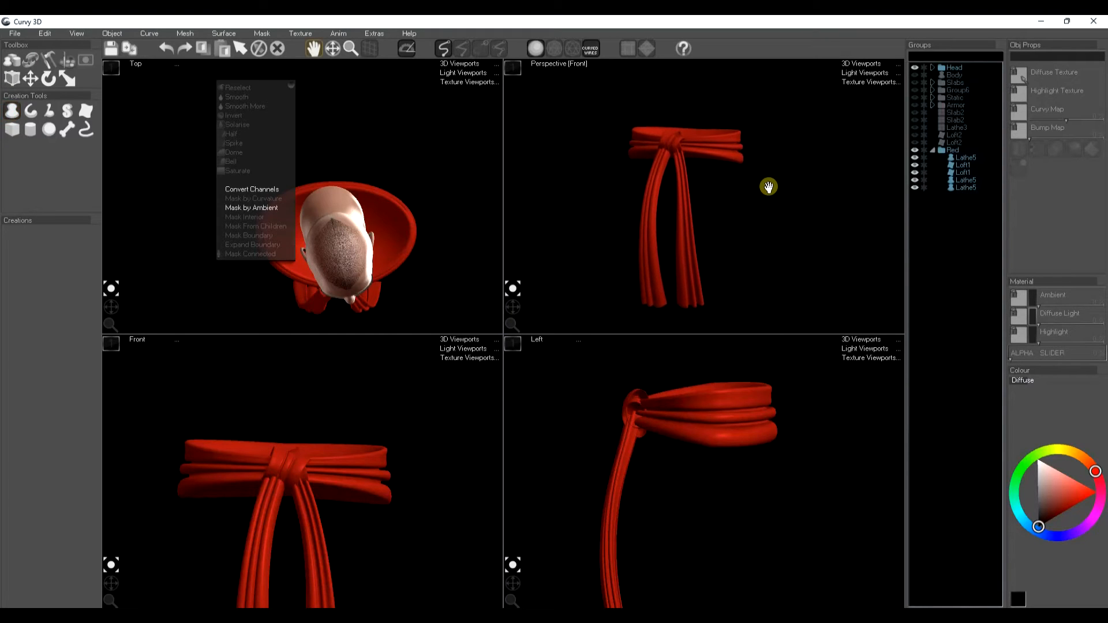
middle_drag(318, 300, 306, 64)
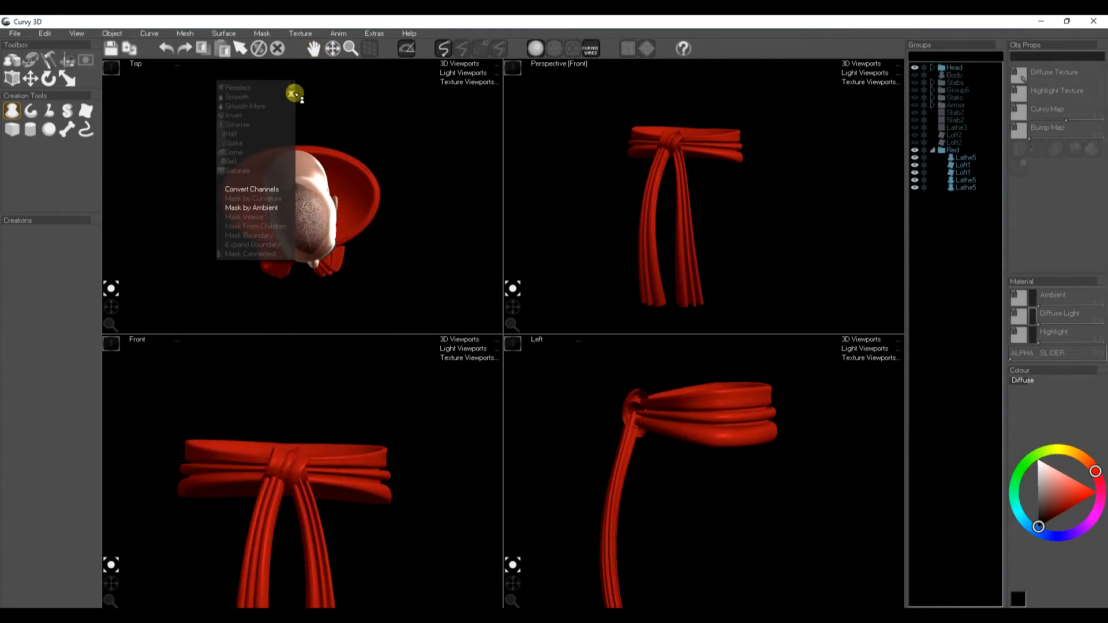
click(398, 415)
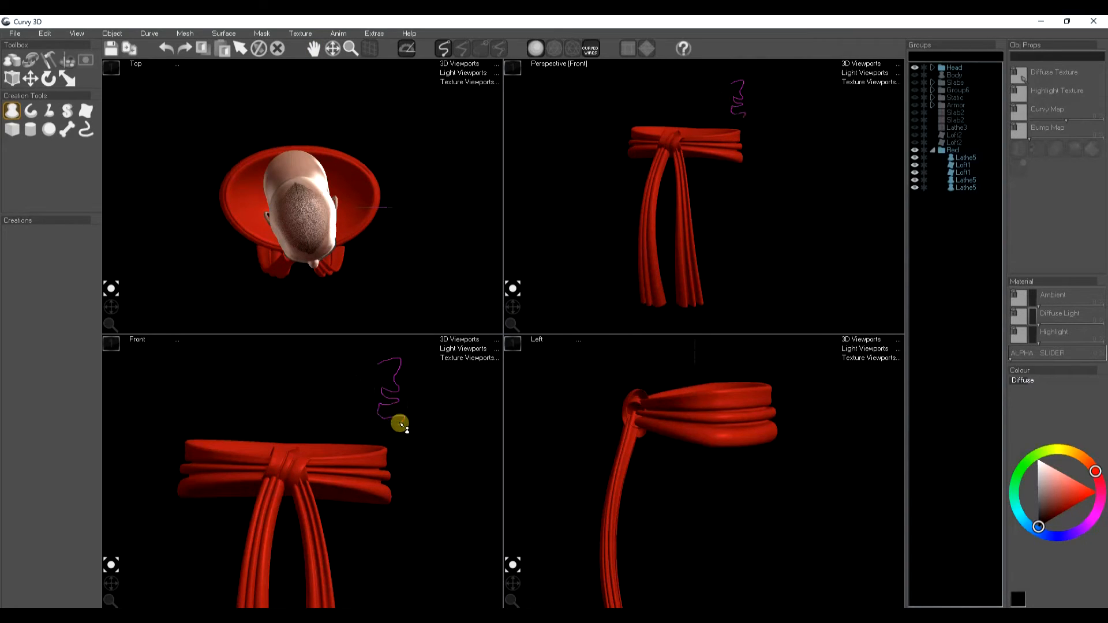
drag(380, 448, 380, 447)
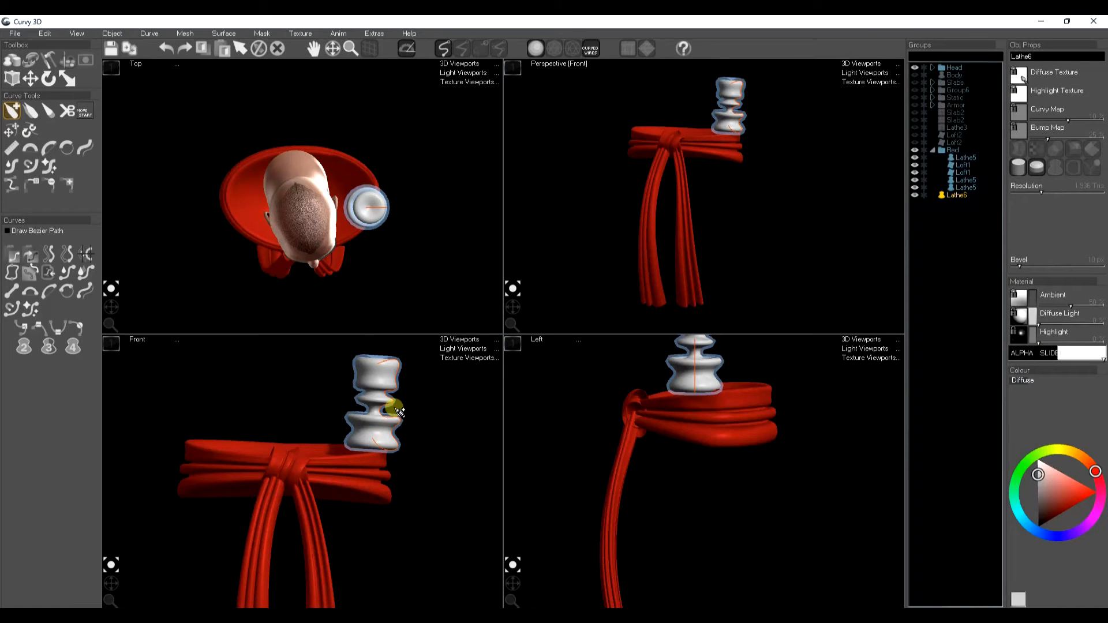
Step: Scale the lathe flatter vertically and move it up above the belt
key(e)
key(w)
key(r)
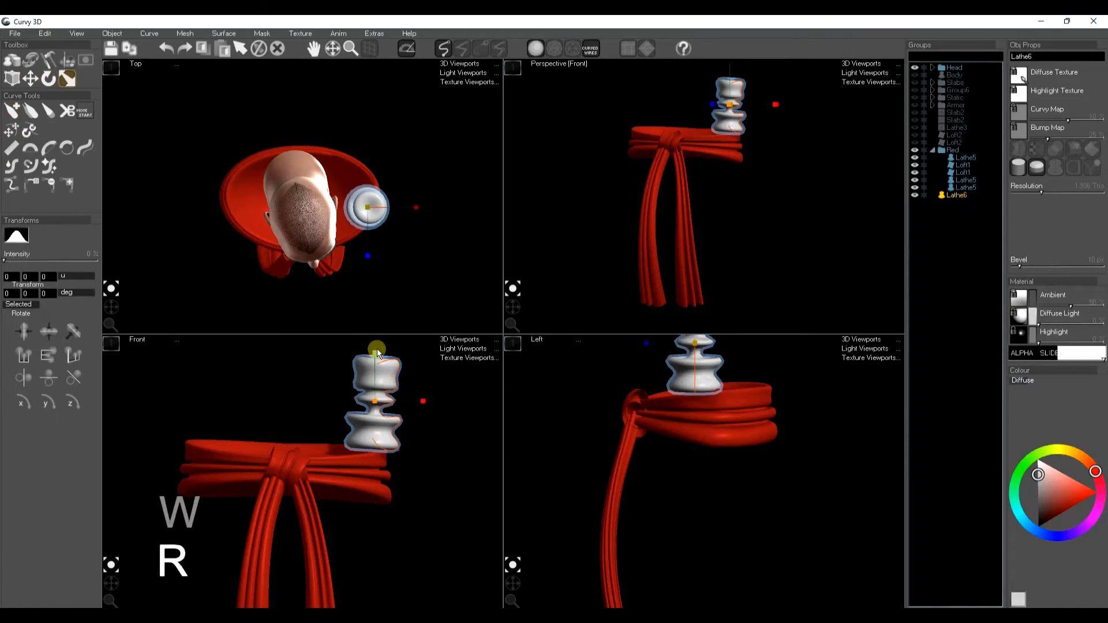
drag(376, 349, 376, 374)
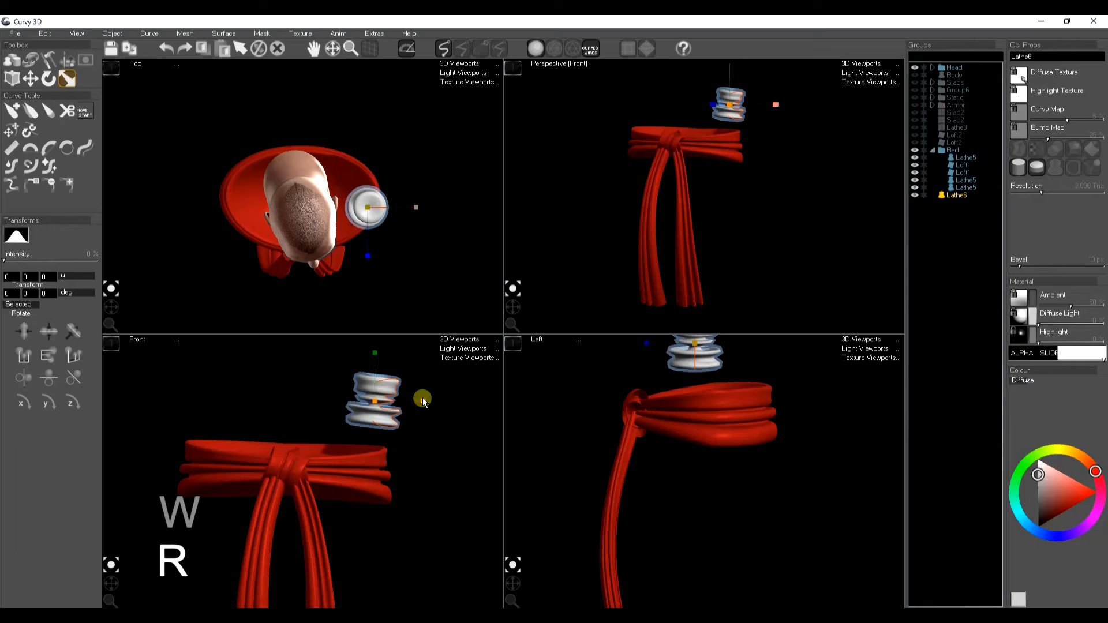
key(w)
drag(400, 427, 401, 413)
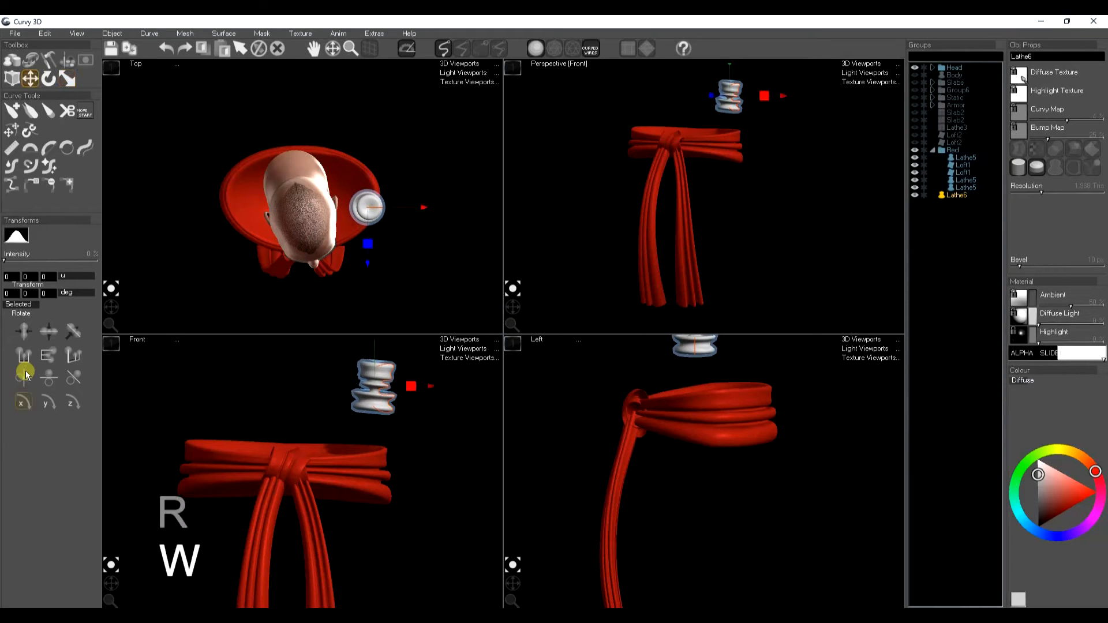
Step: Widen the lathe into a broad ribbed band around the waist and raise its resolution
click(12, 109)
click(26, 346)
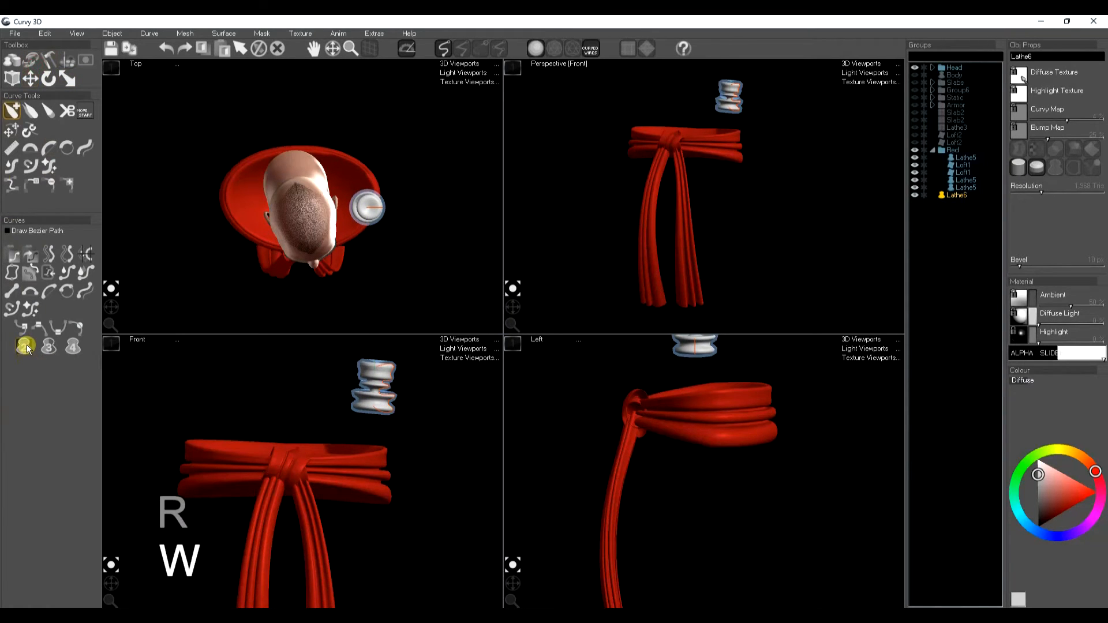
key(w)
drag(269, 413, 207, 415)
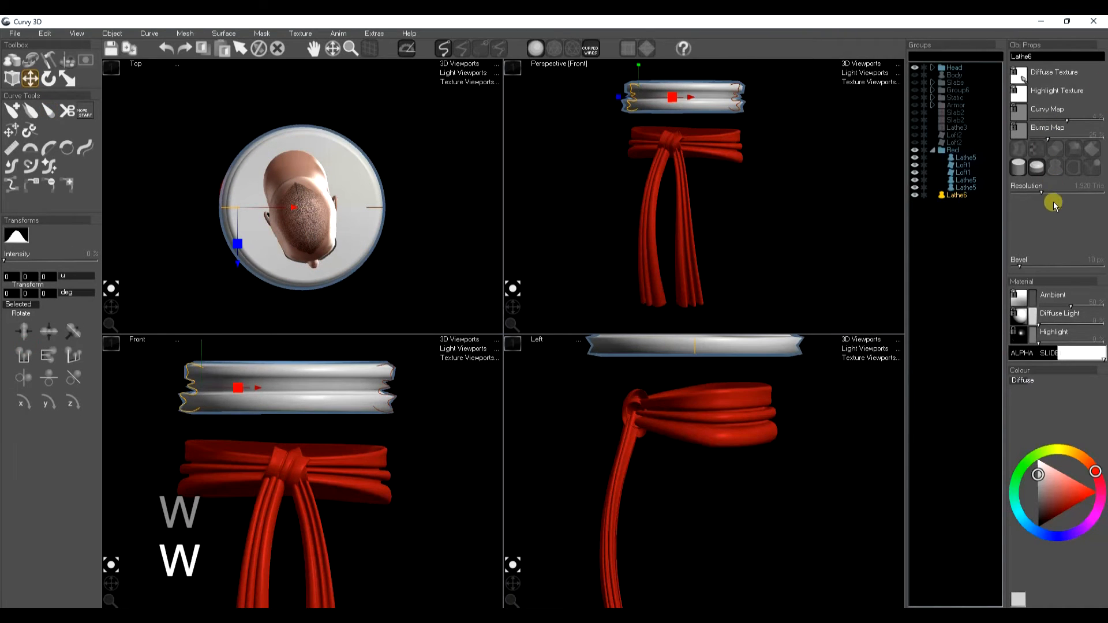
drag(1059, 195, 1071, 192)
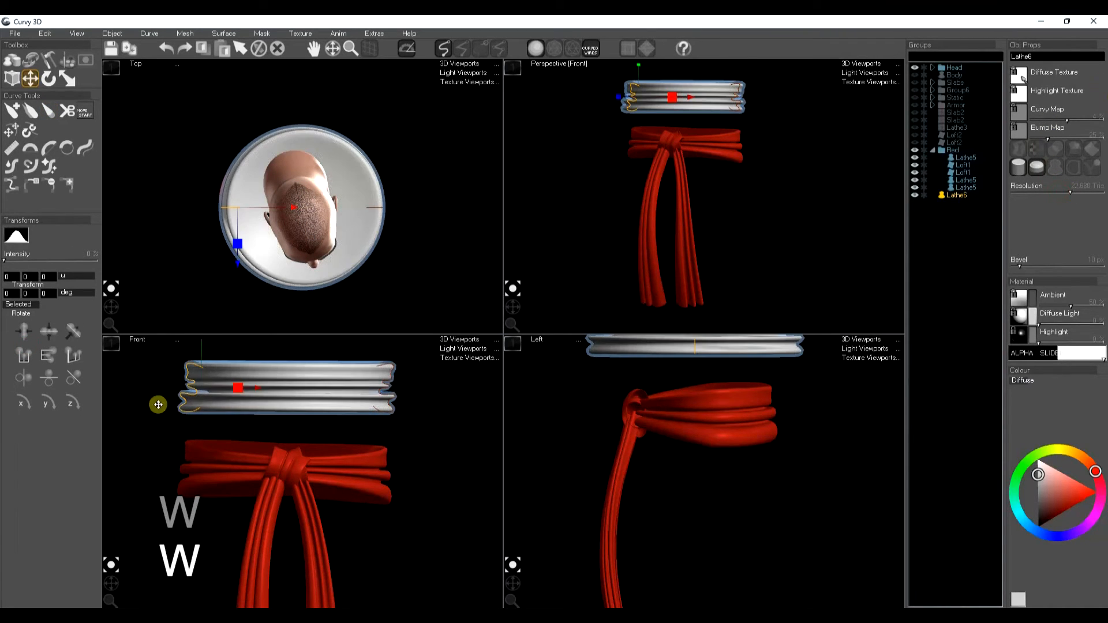
Step: Reshape and rotate the band so its ribs pinch inward into a folded sash
key(e)
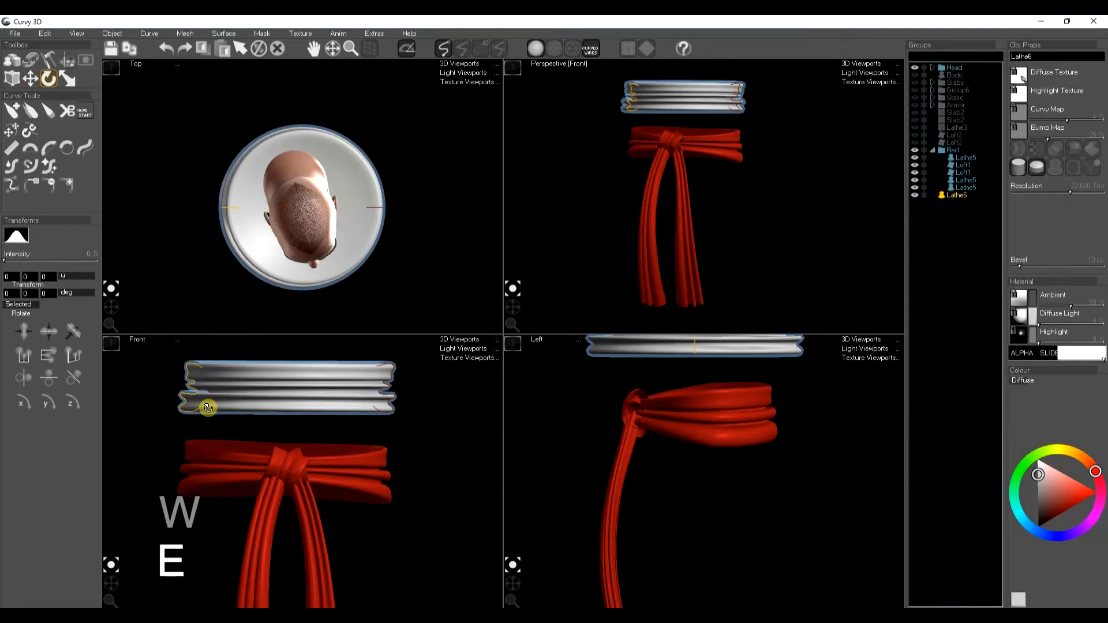
drag(191, 411, 203, 410)
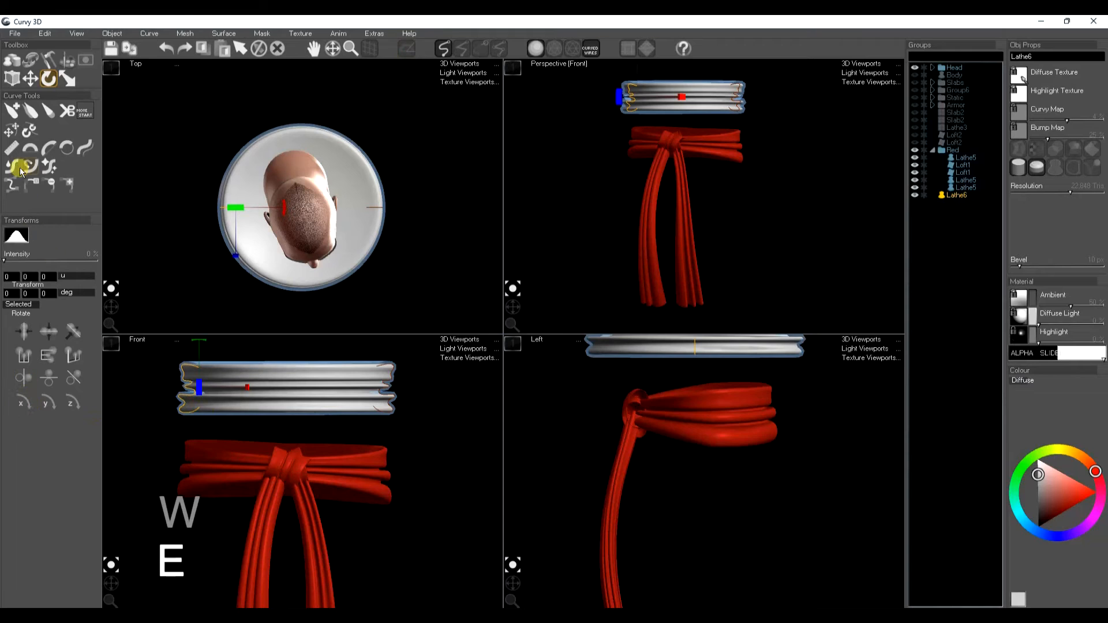
click(30, 60)
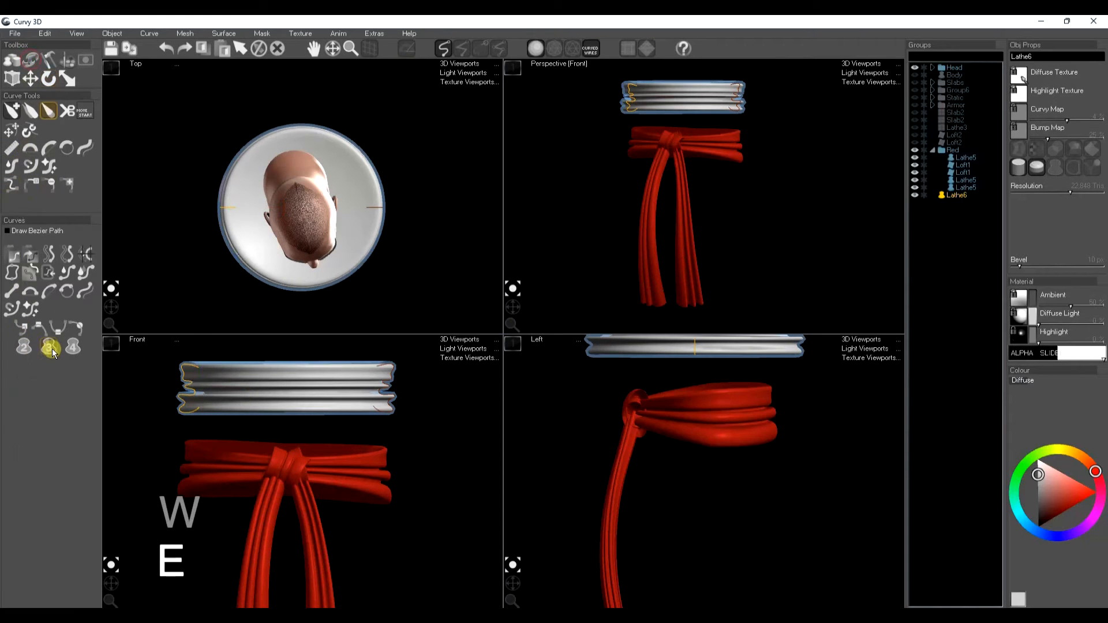
key(e)
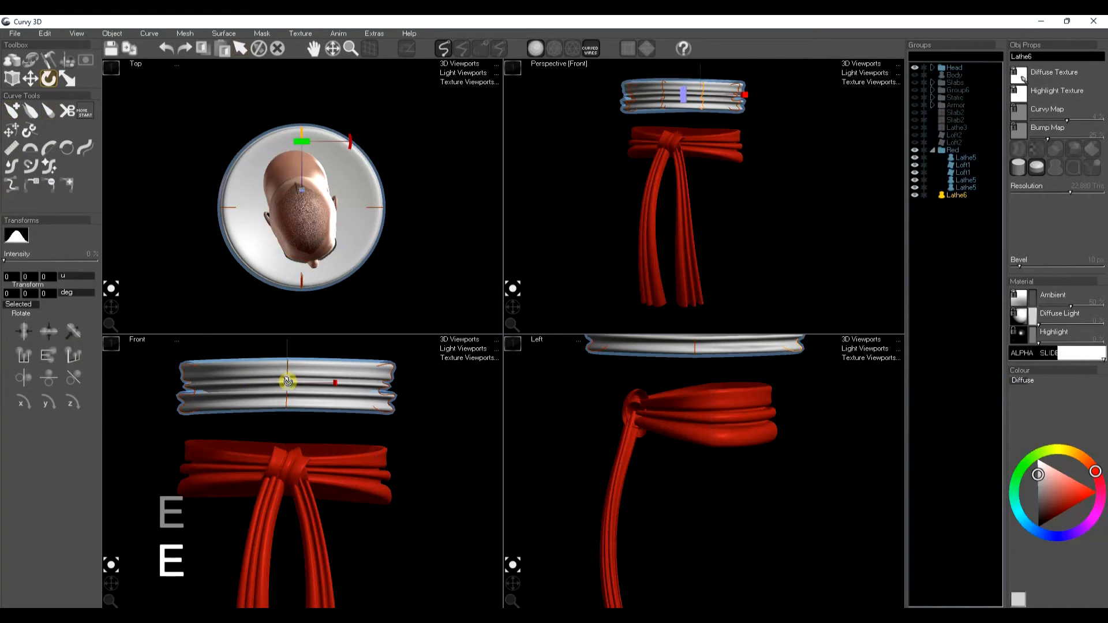
middle_drag(317, 416, 321, 462)
key(r)
drag(291, 381, 297, 397)
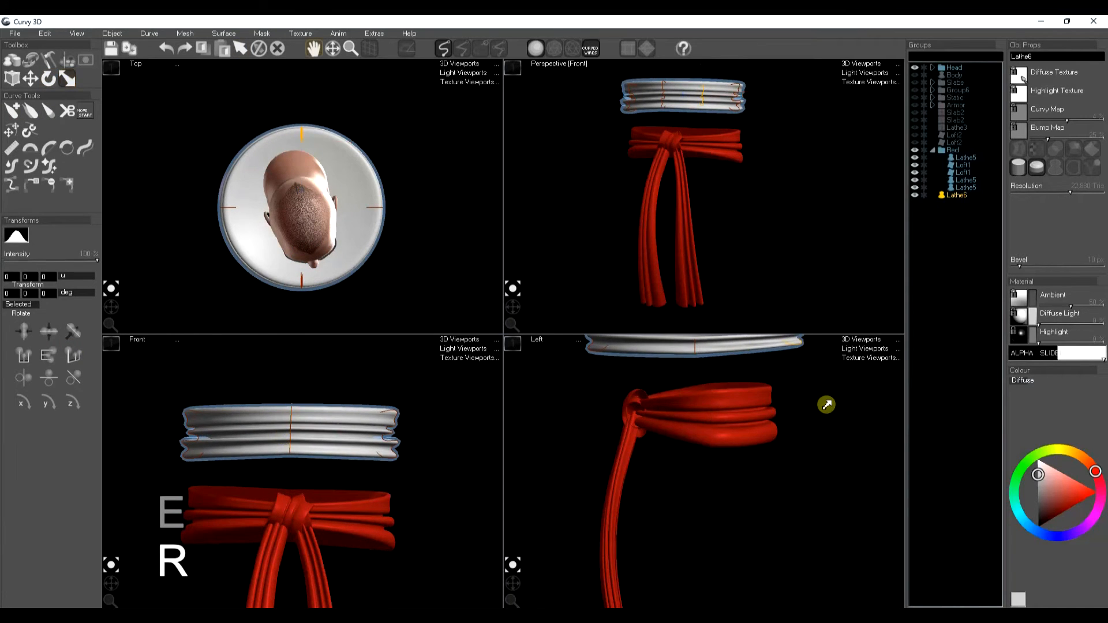
middle_drag(826, 405, 762, 472)
drag(573, 438, 544, 441)
click(574, 442)
click(542, 440)
key(space)
key(space)
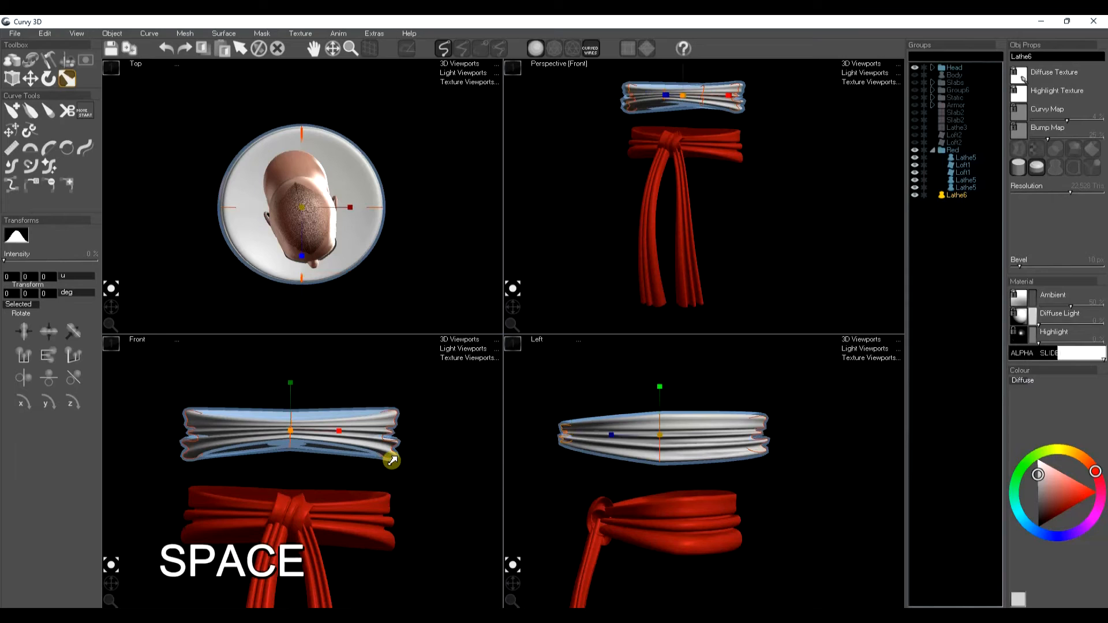
Step: Duplicate the sash, then rotate and move the copy to the front centre as a knot
click(329, 431)
key(ctrl+d)
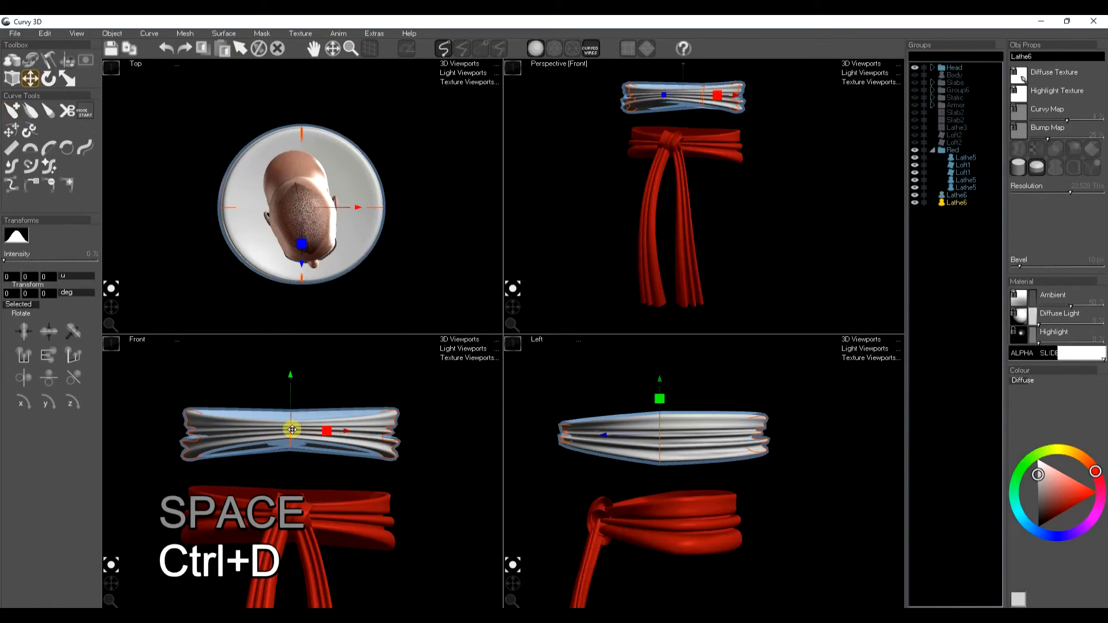
key(e)
drag(309, 419, 314, 460)
key(w)
key(e)
key(w)
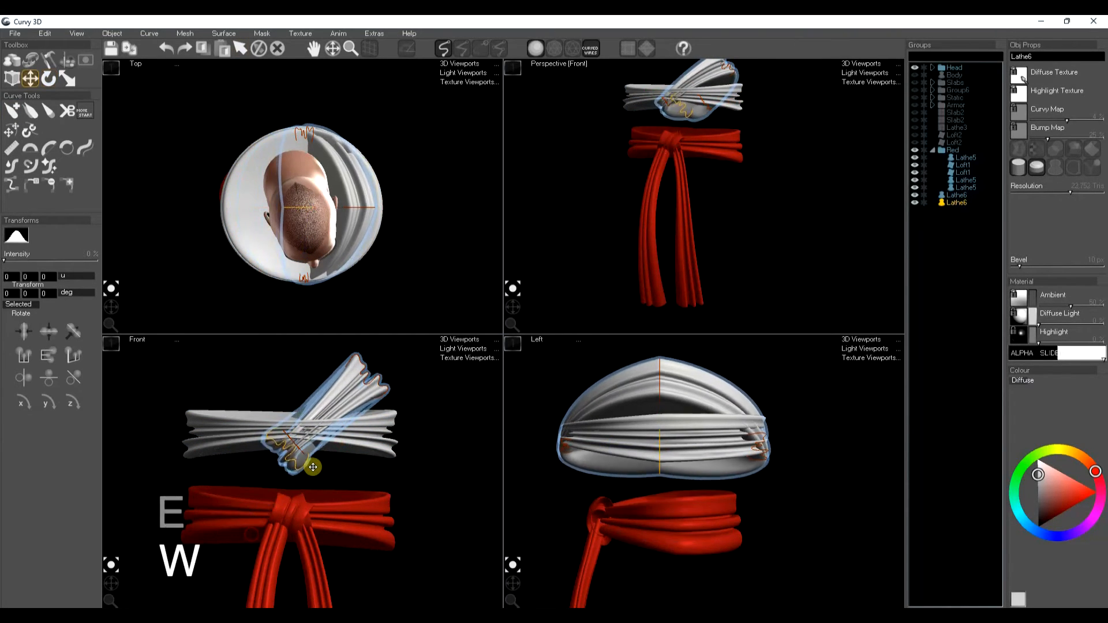
drag(375, 394, 323, 440)
drag(774, 452, 526, 452)
key(space)
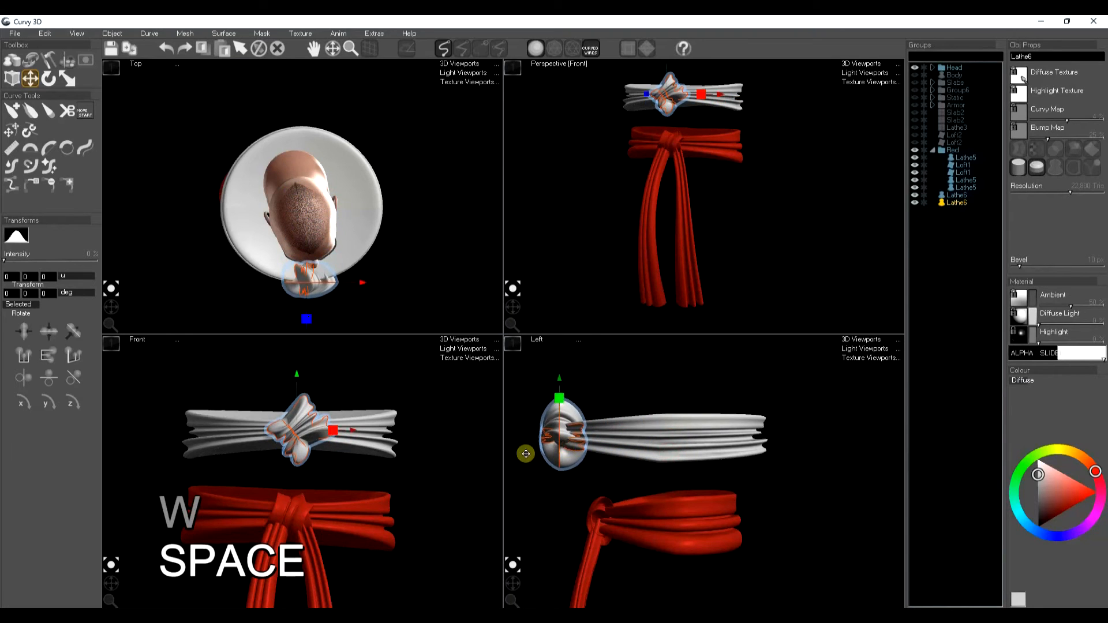
Step: Scale the knot piece down to fit at the front of the sash
key(r)
drag(292, 435, 312, 447)
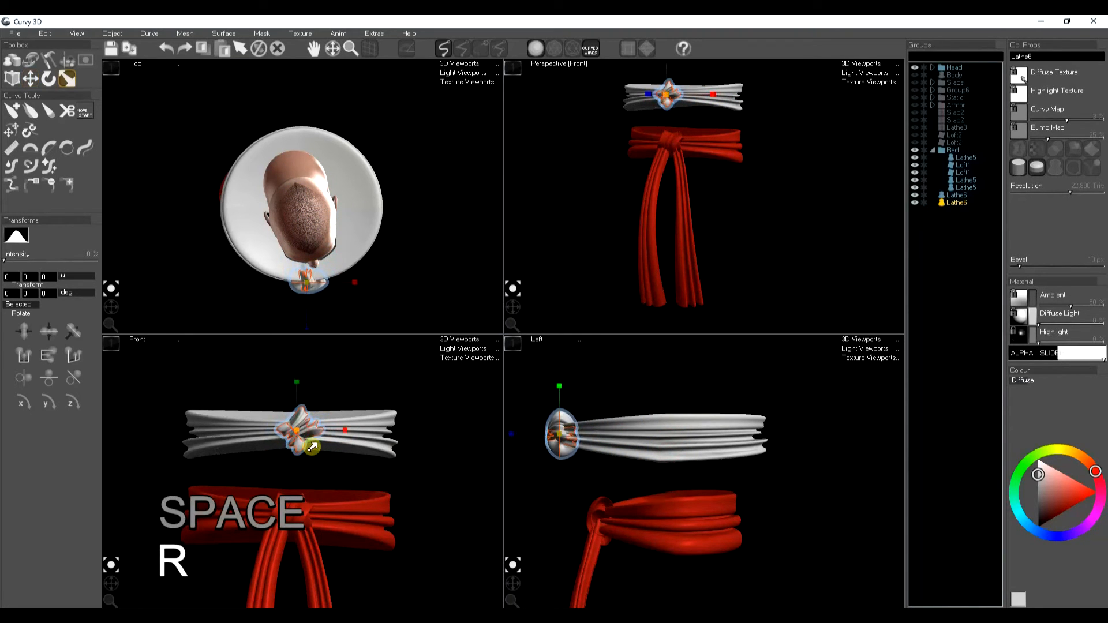
scroll(309, 426, up, 3)
key(s)
key(s)
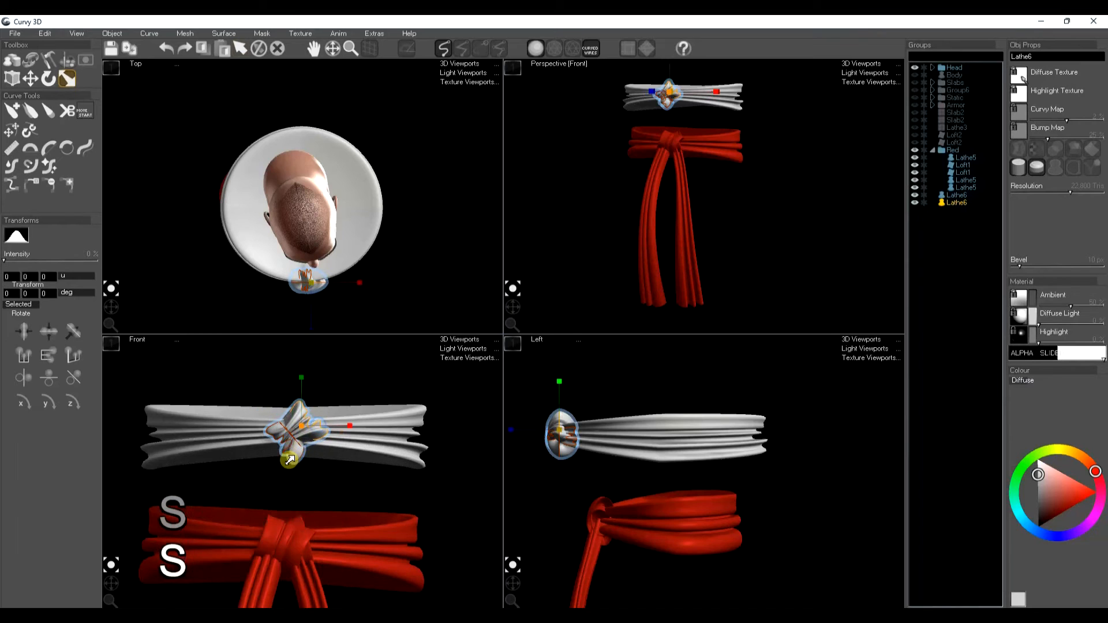
drag(283, 445, 298, 455)
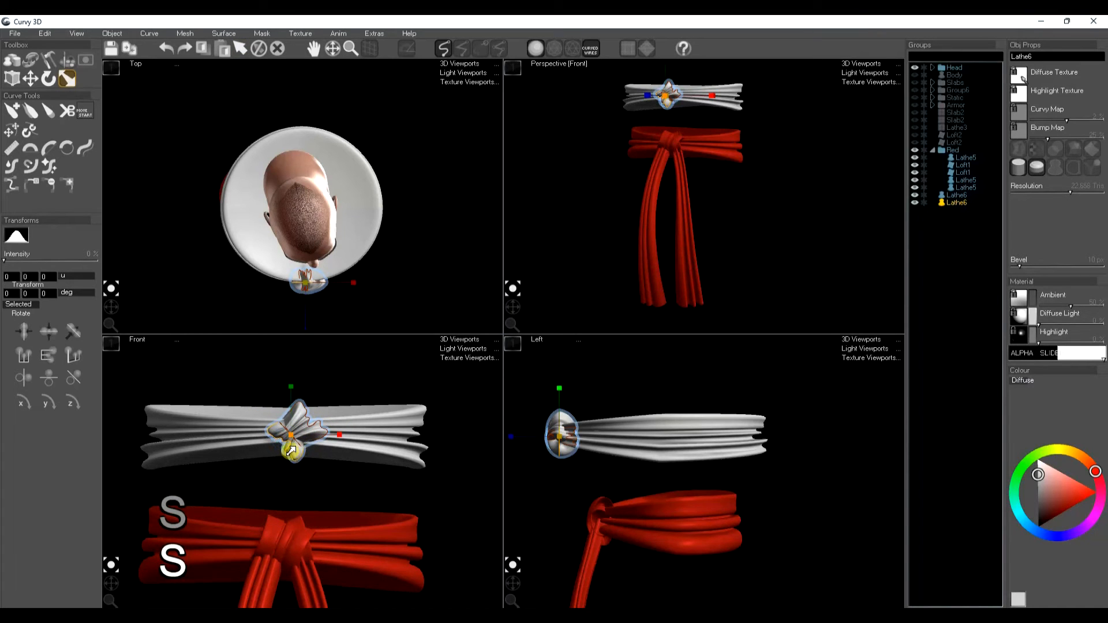
Step: Copy and mirror the knot piece to form a second fold of the knot
key(w)
key(e)
key(ctrl+c)
key(ctrl+l)
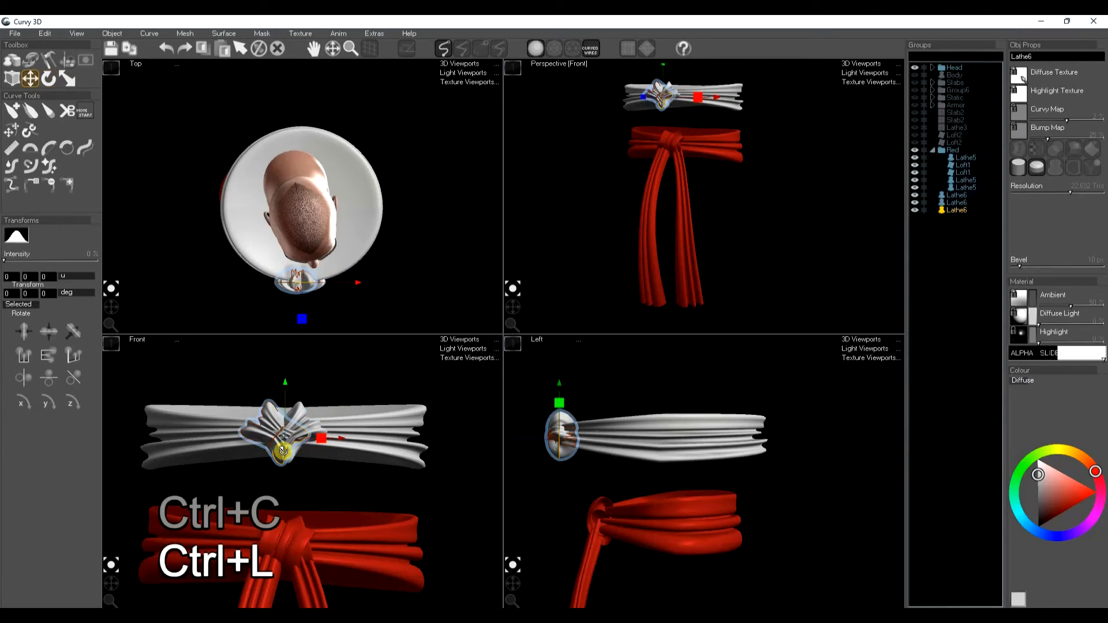
key(space)
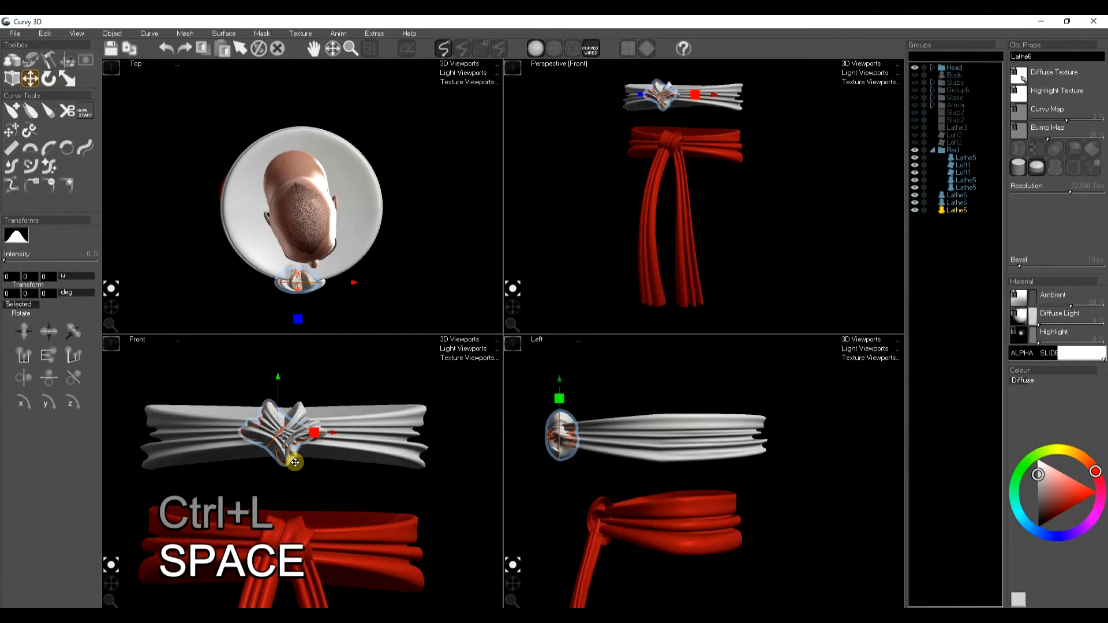
drag(308, 465, 305, 463)
drag(584, 464, 590, 463)
key(space)
drag(357, 498, 378, 452)
scroll(365, 494, down, 1)
scroll(600, 487, down, 2)
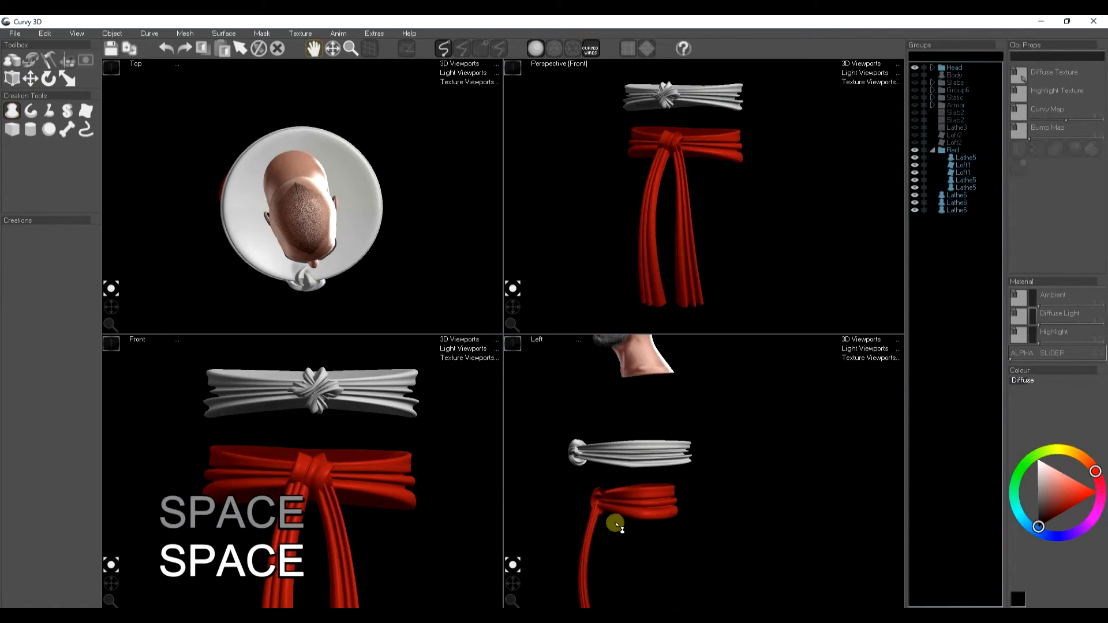
Step: Draw a loft path from the sash knot straight down the front to create a hanging sash tail
drag(602, 533, 646, 456)
drag(371, 482, 366, 460)
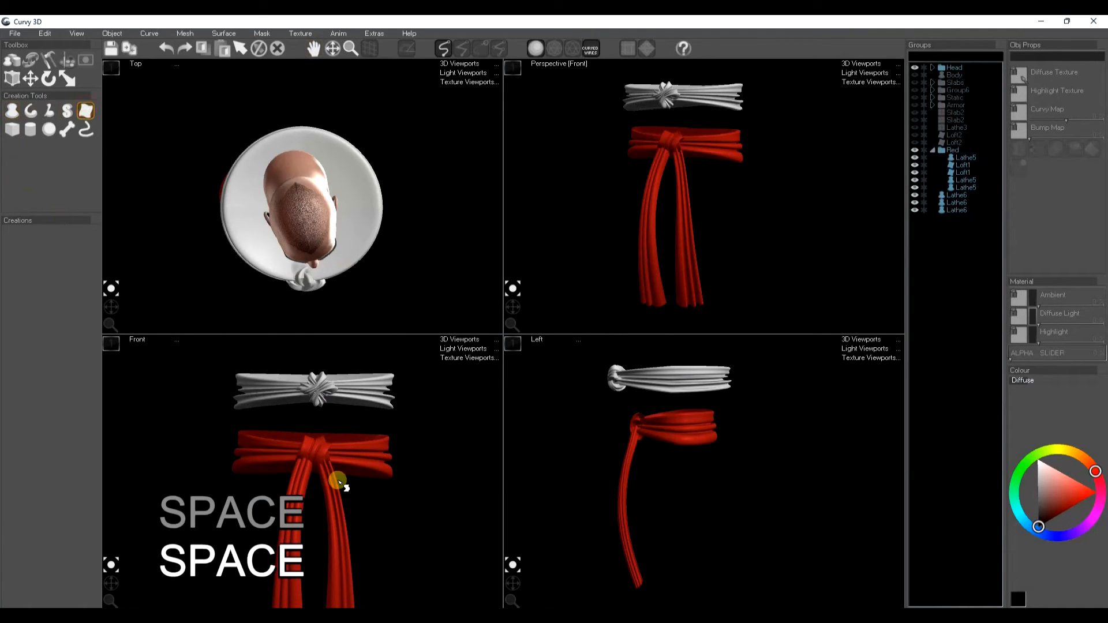
scroll(340, 481, down, 2)
middle_drag(352, 474, 344, 404)
mouse_move(321, 343)
mouse_down()
mouse_move(348, 408)
mouse_move(340, 485)
mouse_move(322, 519)
mouse_up()
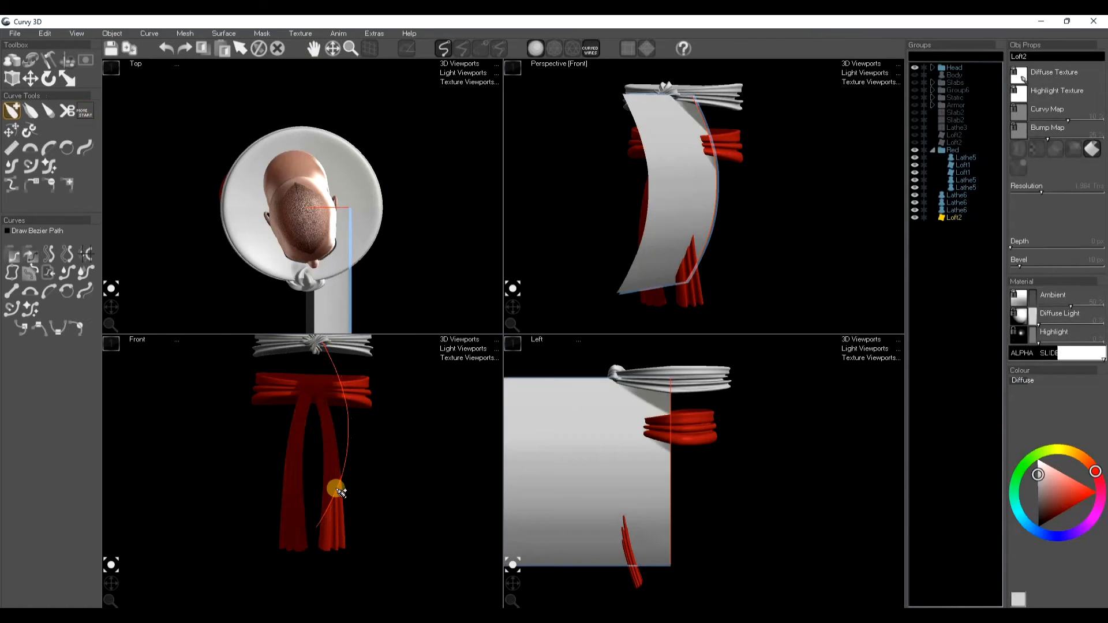
Step: Rotate and move the hanging tail so it drapes from the knot in front of the body
middle_drag(374, 480, 368, 514)
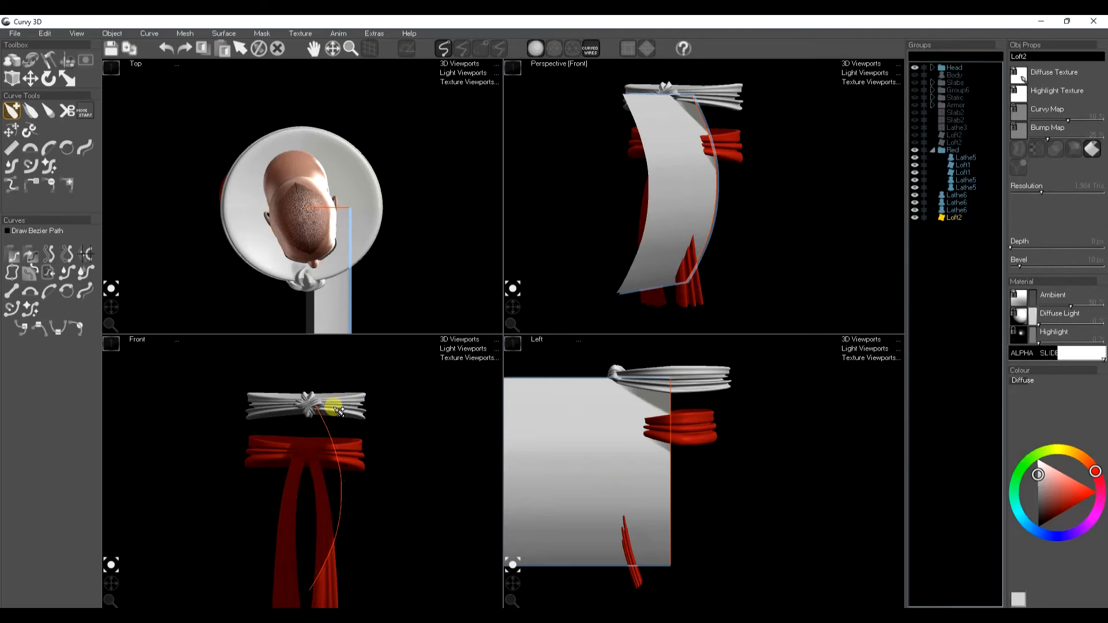
scroll(311, 407, up, 3)
mouse_move(306, 406)
mouse_down()
mouse_move(351, 402)
mouse_move(334, 418)
mouse_up()
key(e)
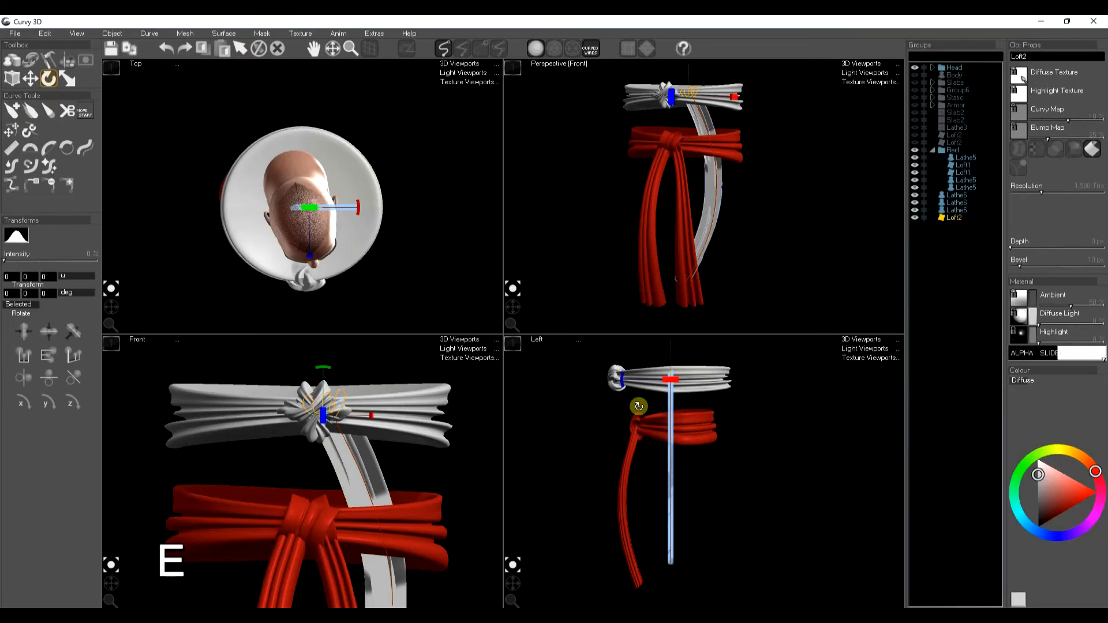
mouse_move(624, 391)
mouse_down()
mouse_move(664, 380)
mouse_move(639, 401)
mouse_up()
key(w)
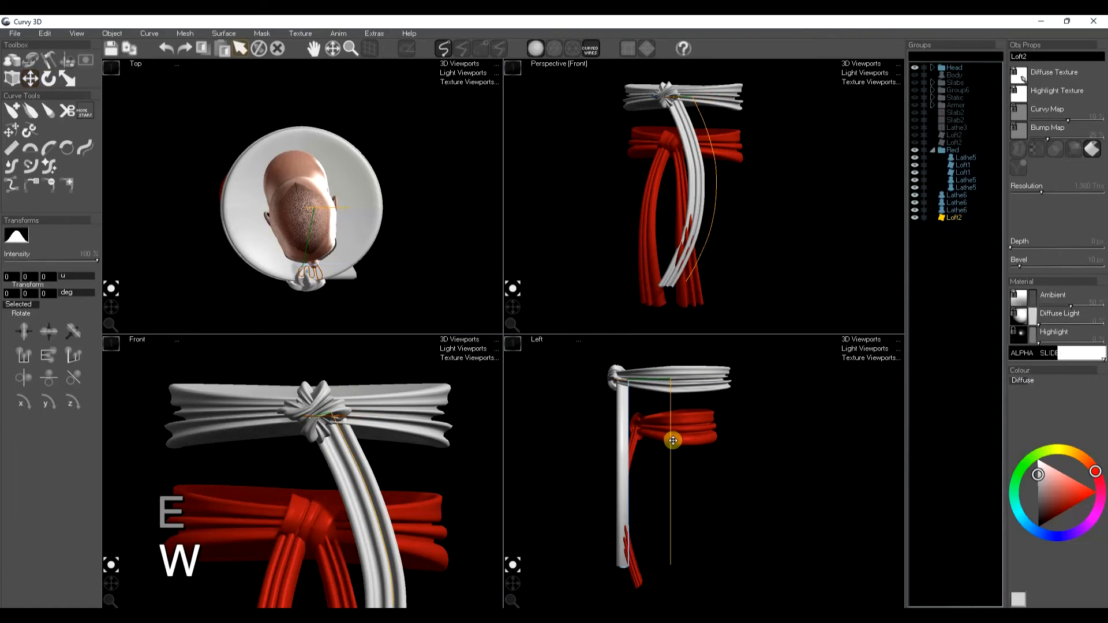
drag(673, 468, 606, 450)
Step: Edit the tail's path curve in the side view so it bends to follow the body
key(t)
key(ctrl+z)
click(87, 147)
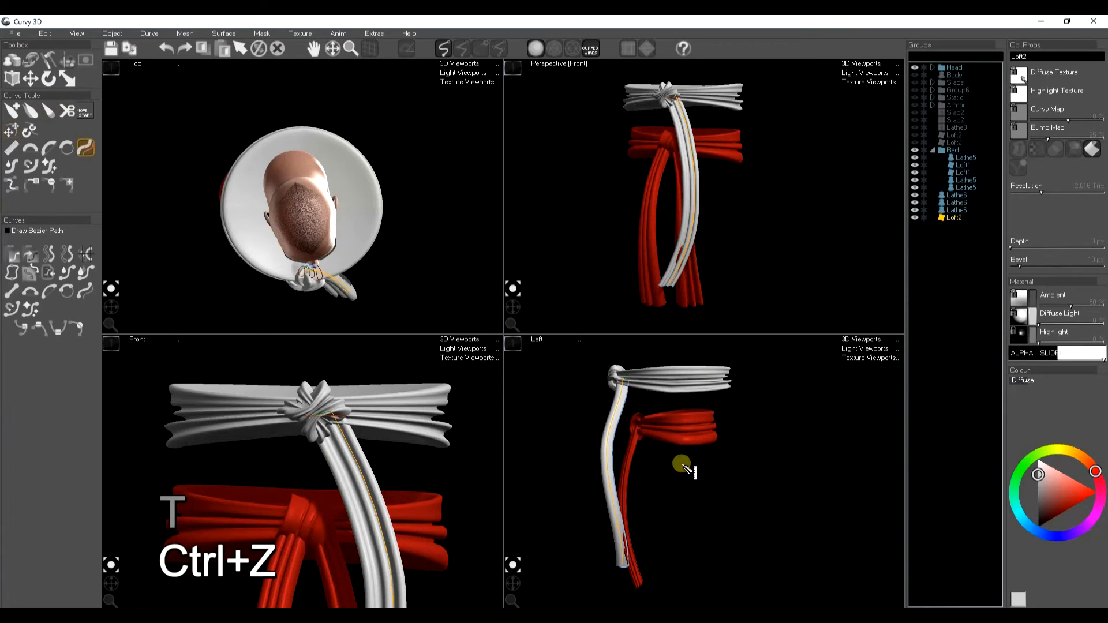
click(622, 372)
click(629, 585)
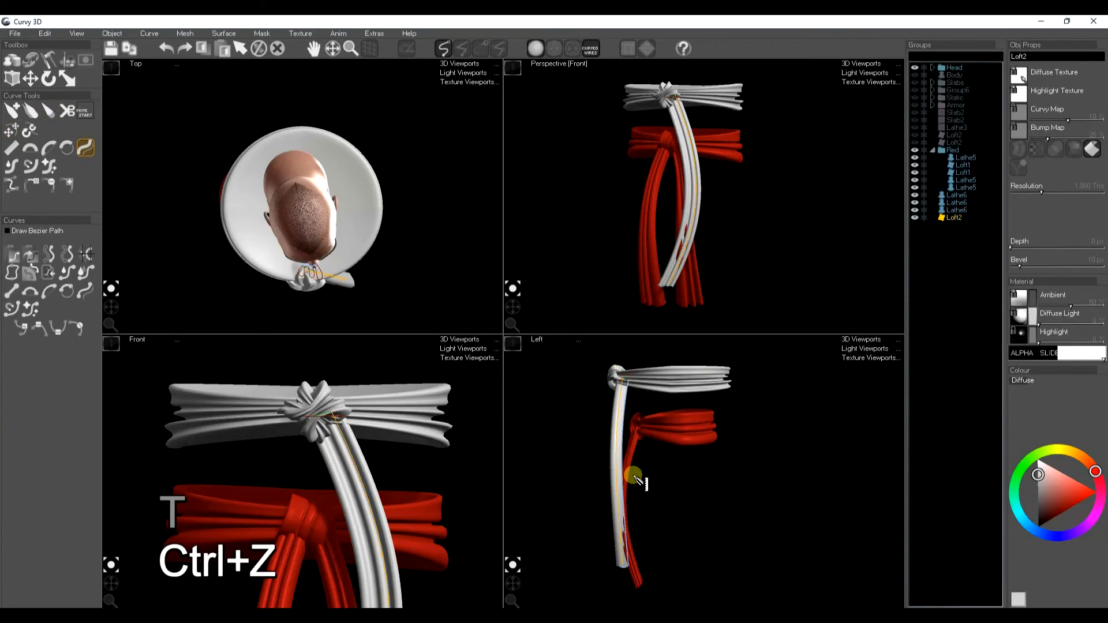
key(t)
drag(618, 442, 617, 443)
key(space)
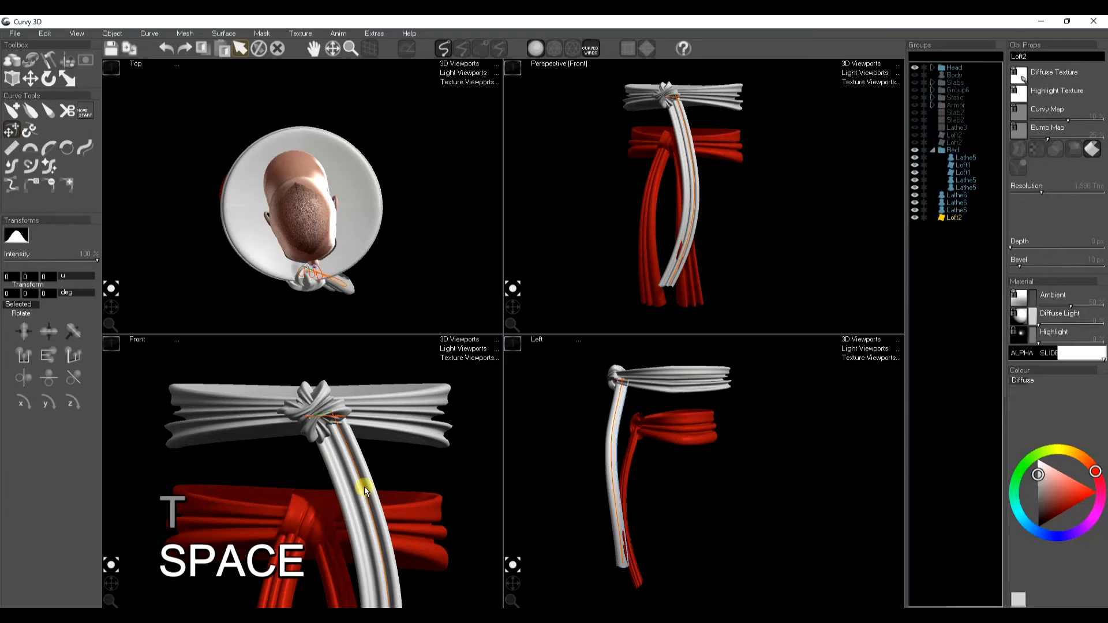
key(space)
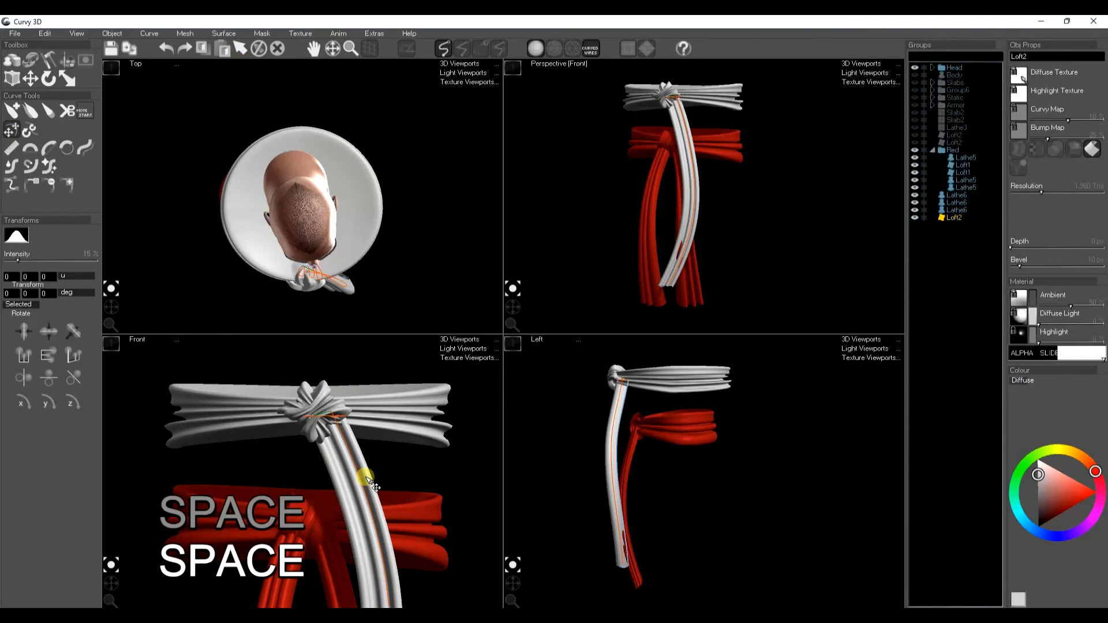
Step: Copy and mirror the tail to add a second hanging tail angled to the other side
key(ctrl+c)
key(ctrl+l)
mouse_move(327, 467)
mouse_down()
mouse_move(297, 451)
mouse_move(312, 452)
mouse_up()
key(space)
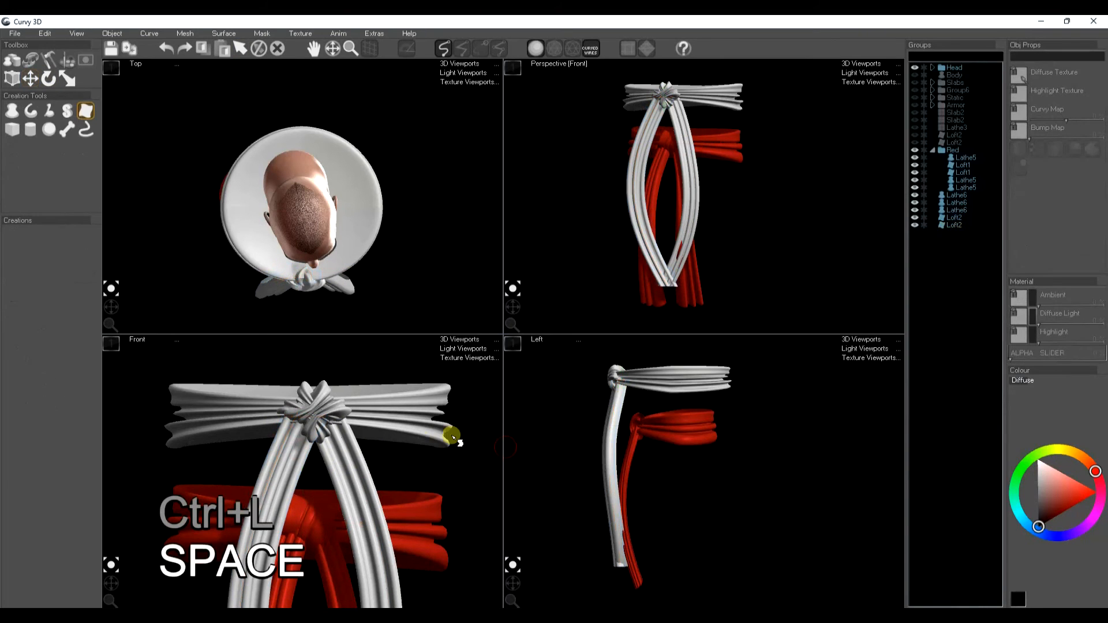
Step: Select the white sash, knot and tail pieces and set their colour to red
drag(959, 226, 967, 190)
click(967, 192)
key(space)
drag(956, 195, 955, 225)
middle_drag(647, 162, 663, 191)
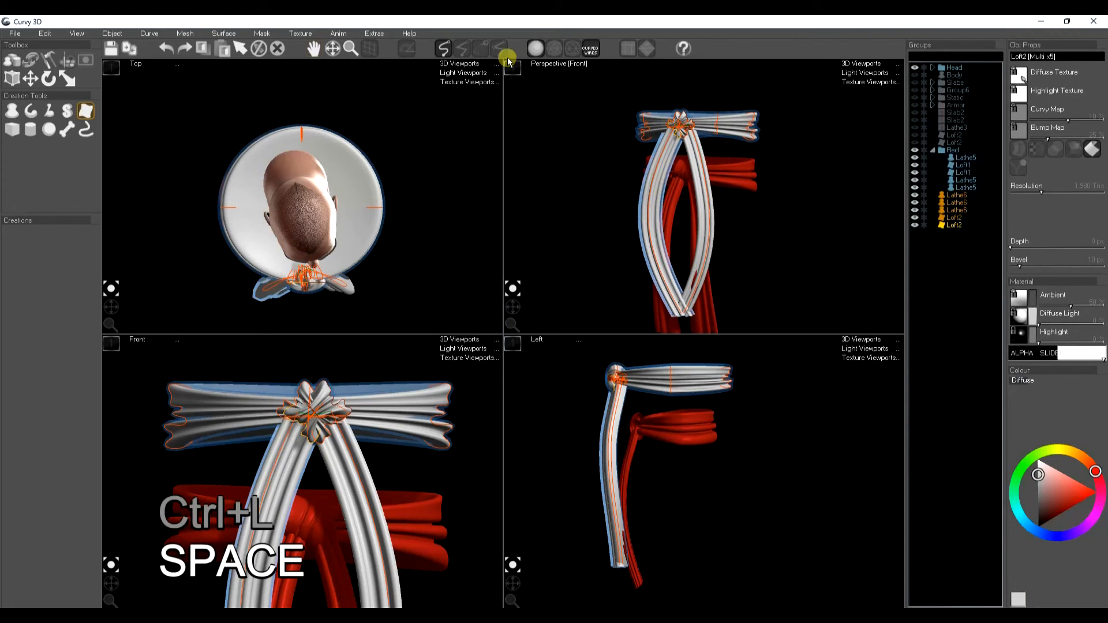
click(515, 69)
middle_drag(439, 217, 457, 226)
scroll(485, 226, up, 7)
middle_drag(537, 239, 562, 310)
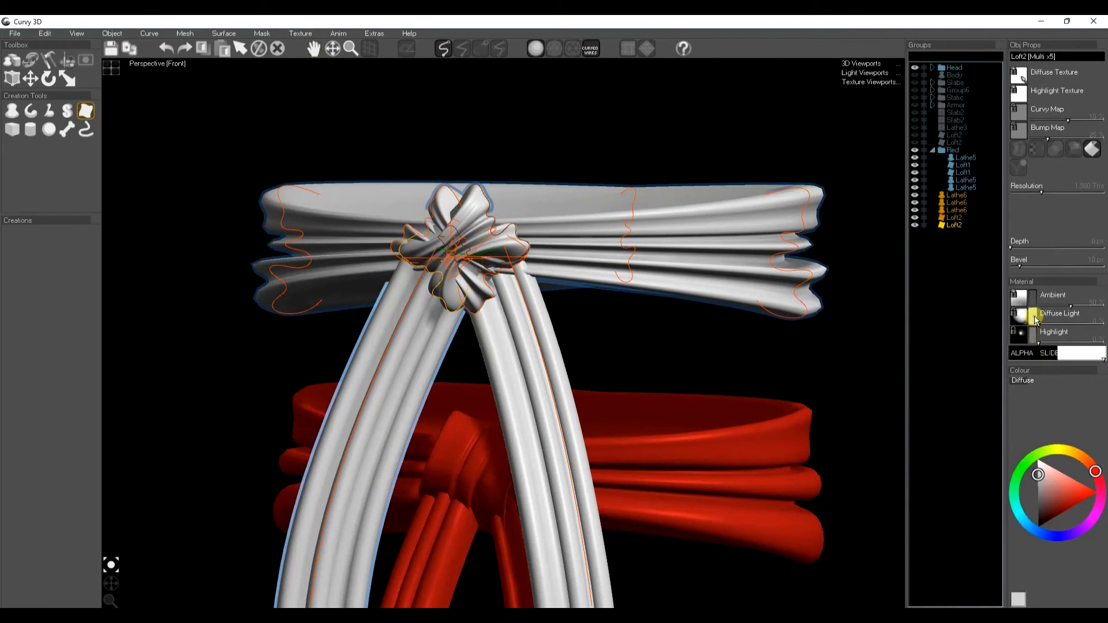
drag(1065, 507, 1077, 522)
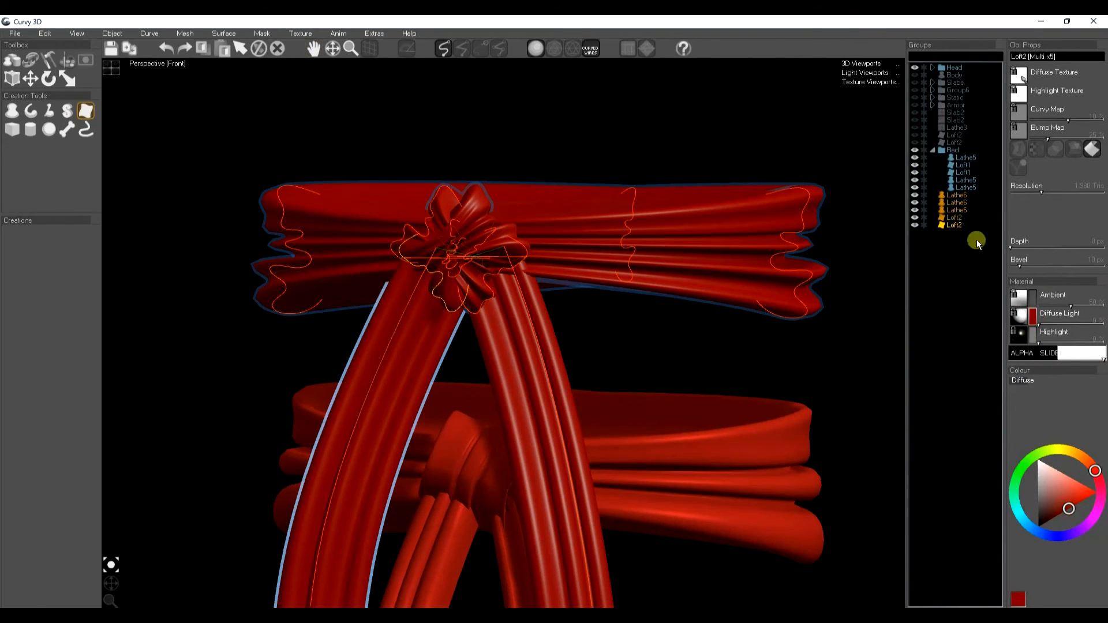
Step: Tint the selected sash pieces' highlight red and fine-tune their diffuse red
click(1034, 334)
click(1059, 497)
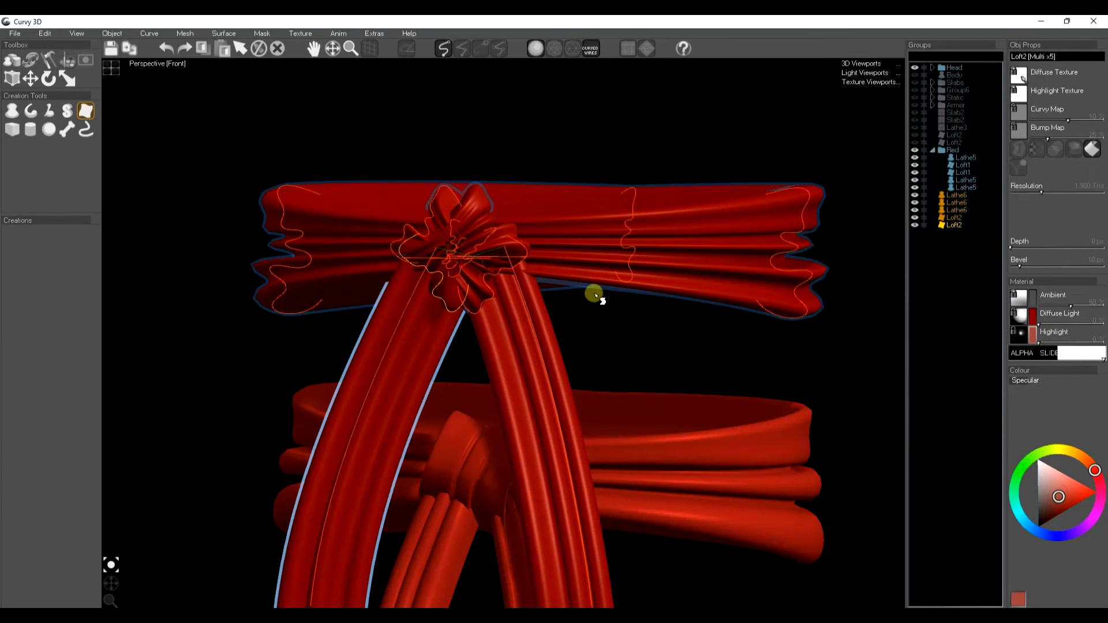
click(1033, 322)
drag(1057, 505, 1064, 513)
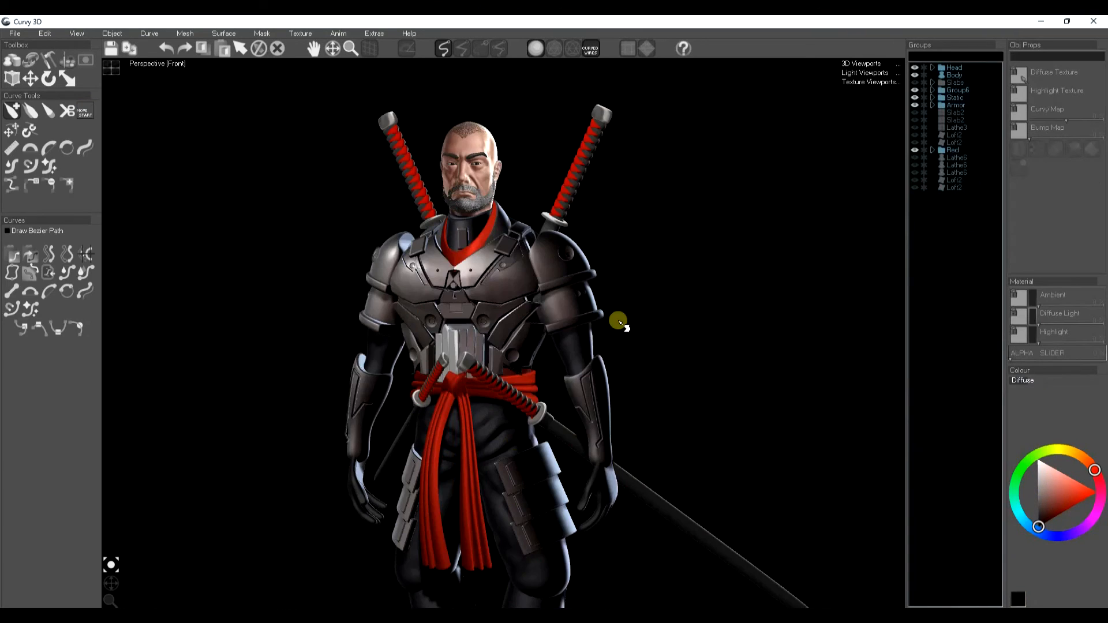
Step: Create a small lathe capsule beside the sword handle's wrapping
drag(615, 319, 474, 267)
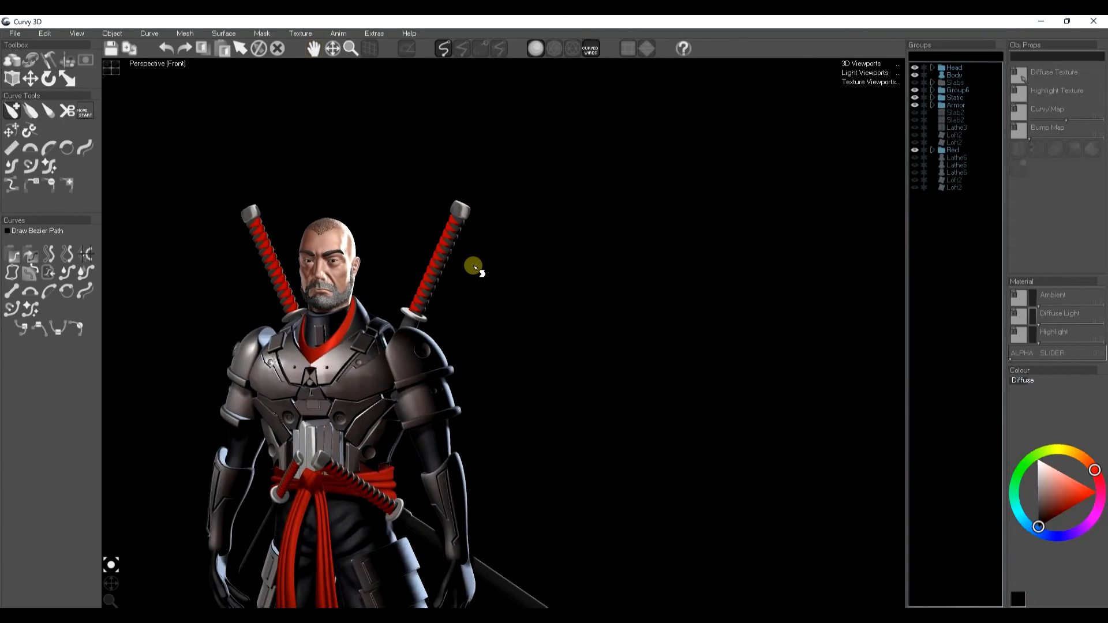
scroll(476, 270, up, 3)
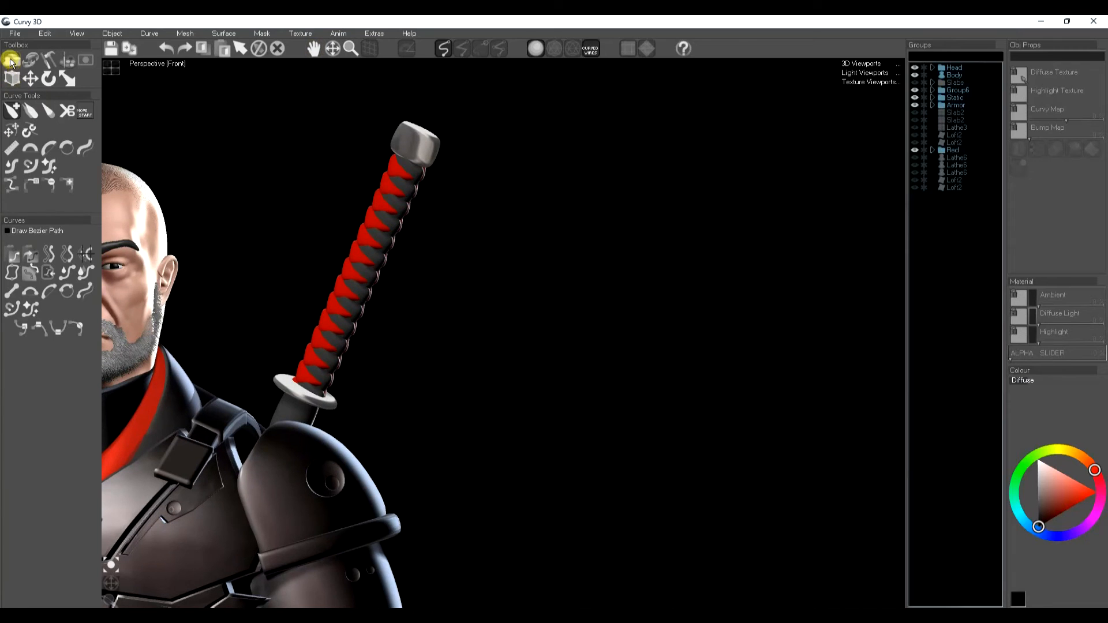
click(11, 61)
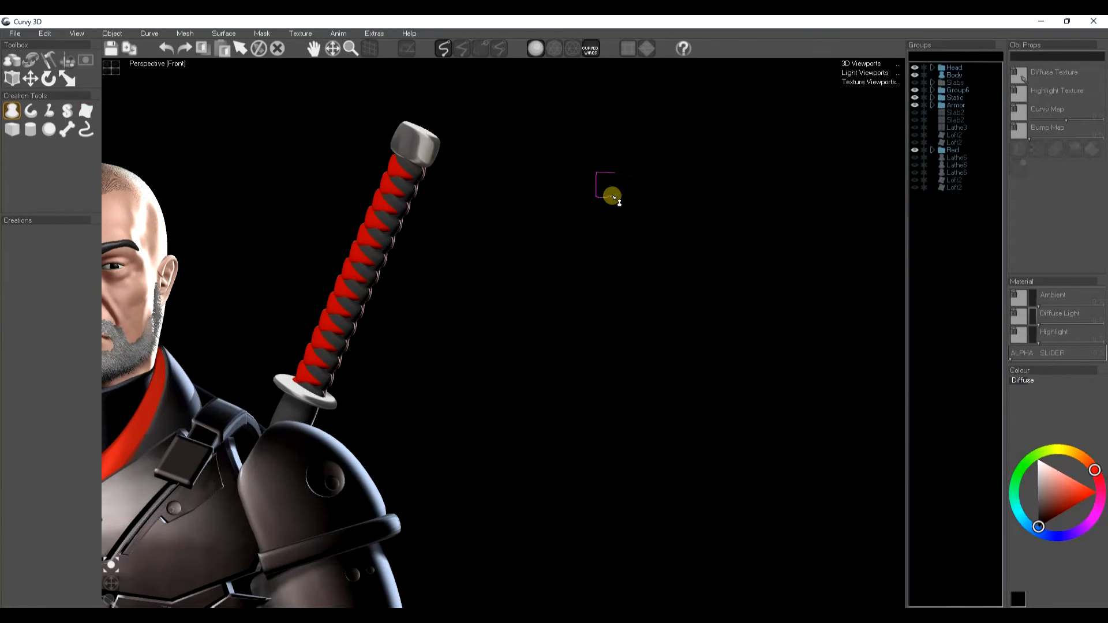
drag(618, 198, 610, 199)
key(shift)
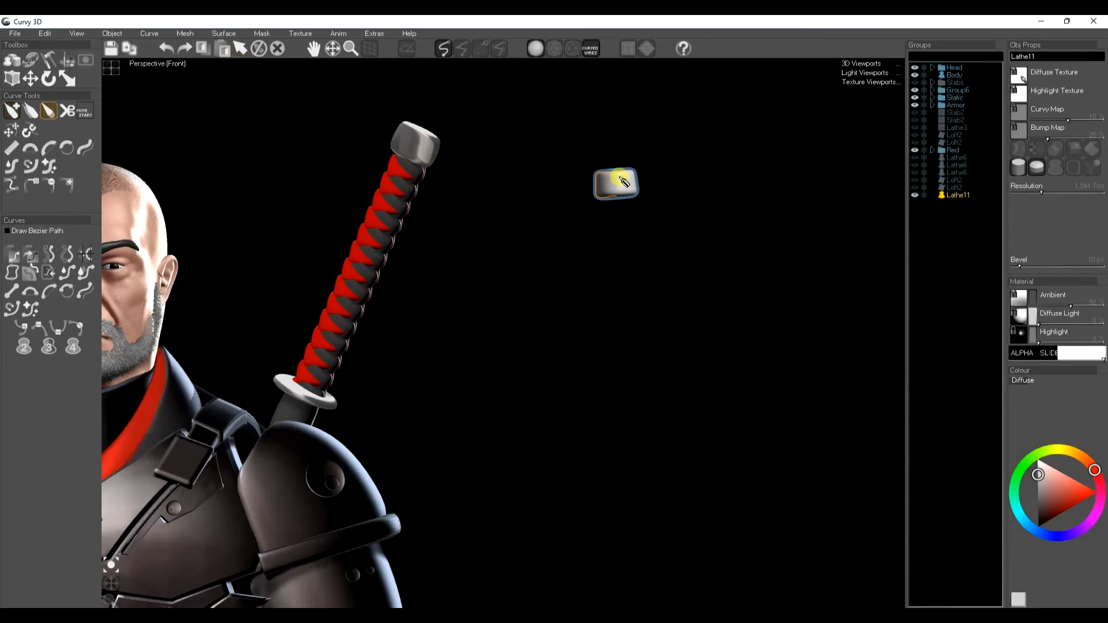
Step: Rotate the capsule diagonally to match the angle of the handle wrap
key(t)
key(e)
key(r)
drag(617, 139, 591, 194)
key(e)
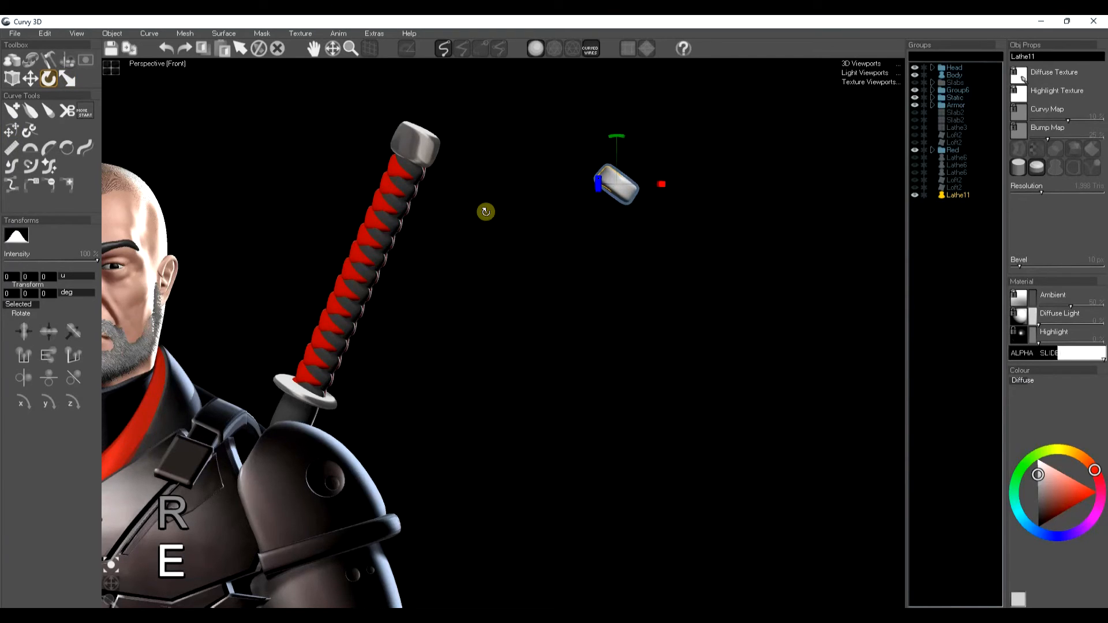
Step: Make a proxy array of the capsule with count 12, offset downward into a column, and bake it
click(45, 33)
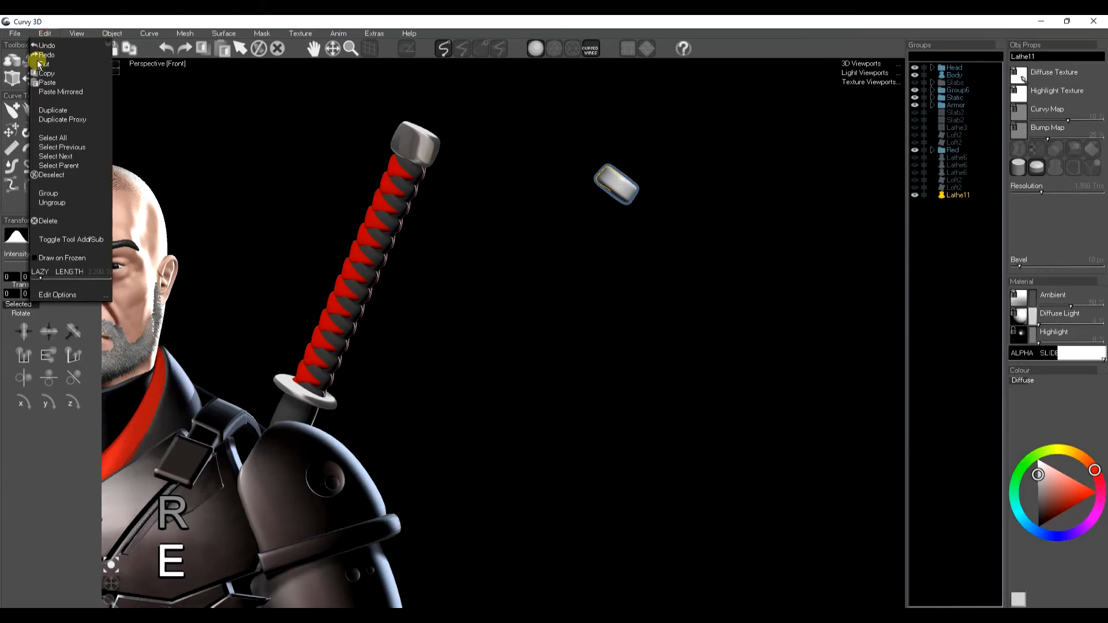
click(64, 120)
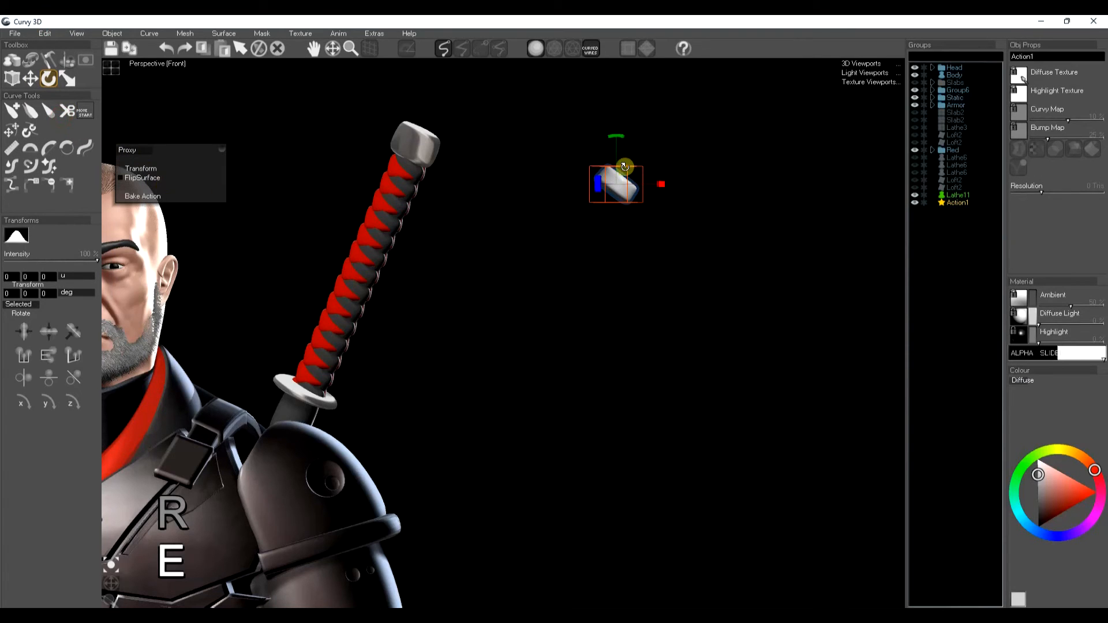
click(134, 171)
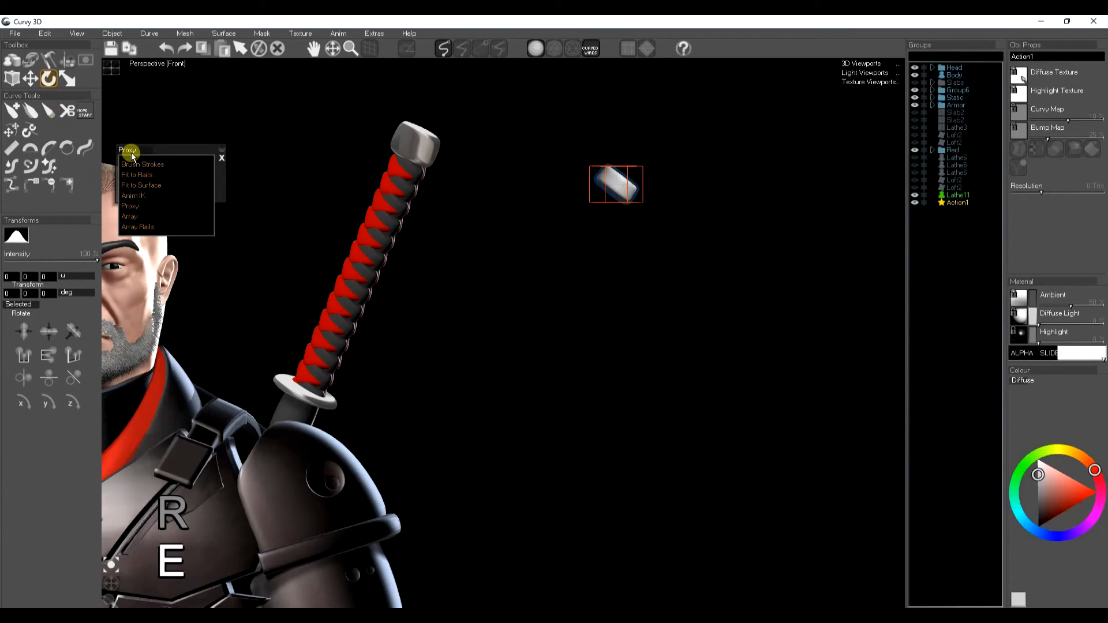
click(136, 215)
text(5)
key(BackSpace)
text(2)
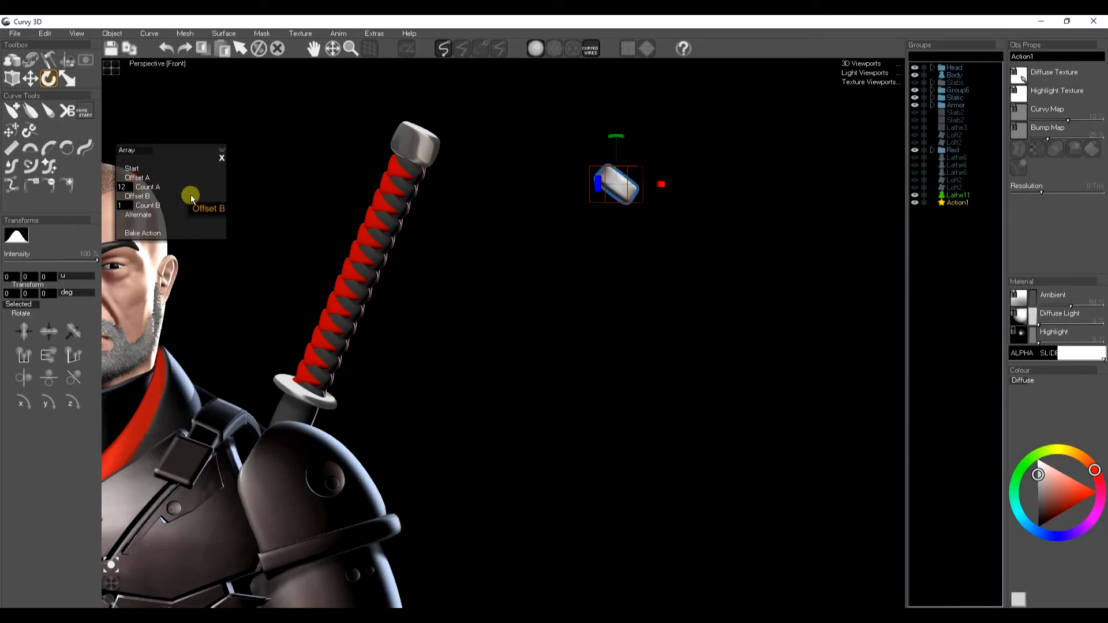
text(w)
drag(619, 139, 613, 156)
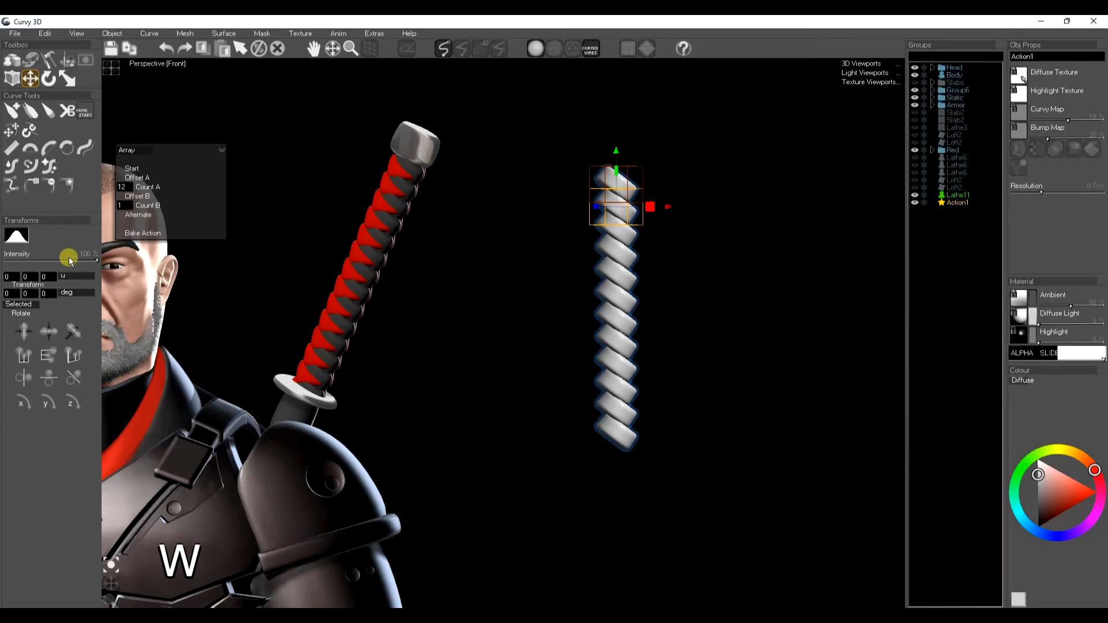
key(k)
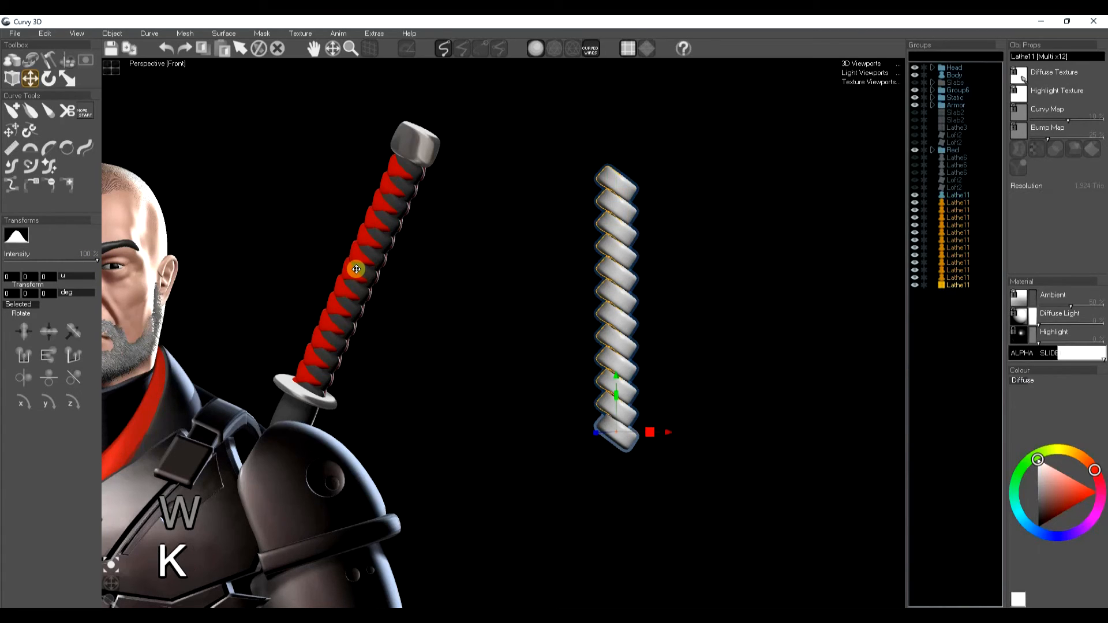
Step: Join the baked capsules into a single object
key(e)
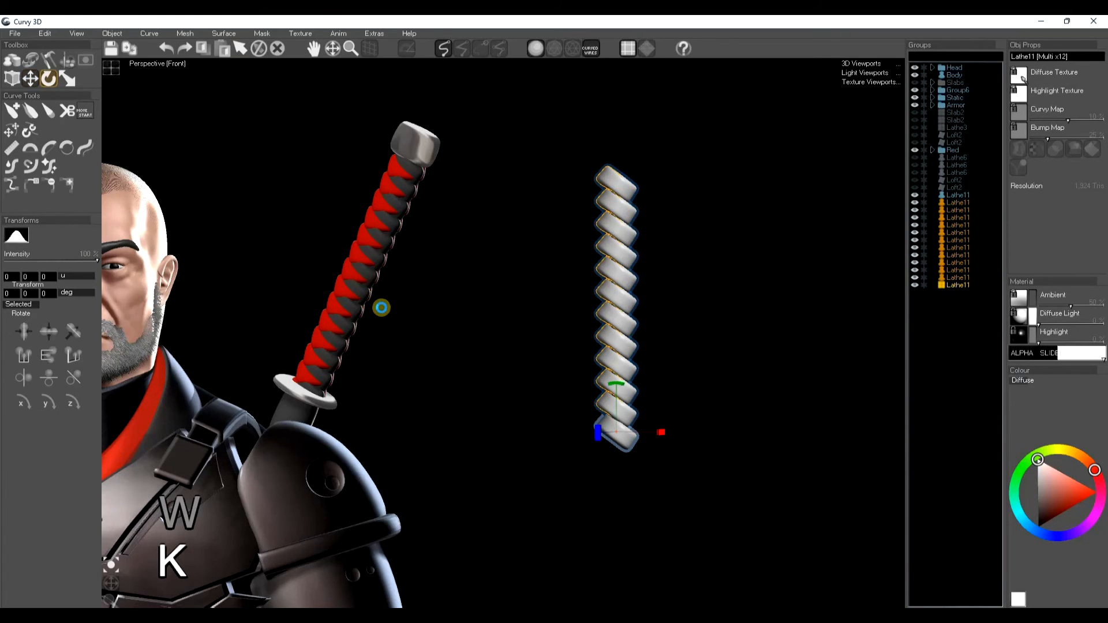
key(ctrl+j)
click(634, 304)
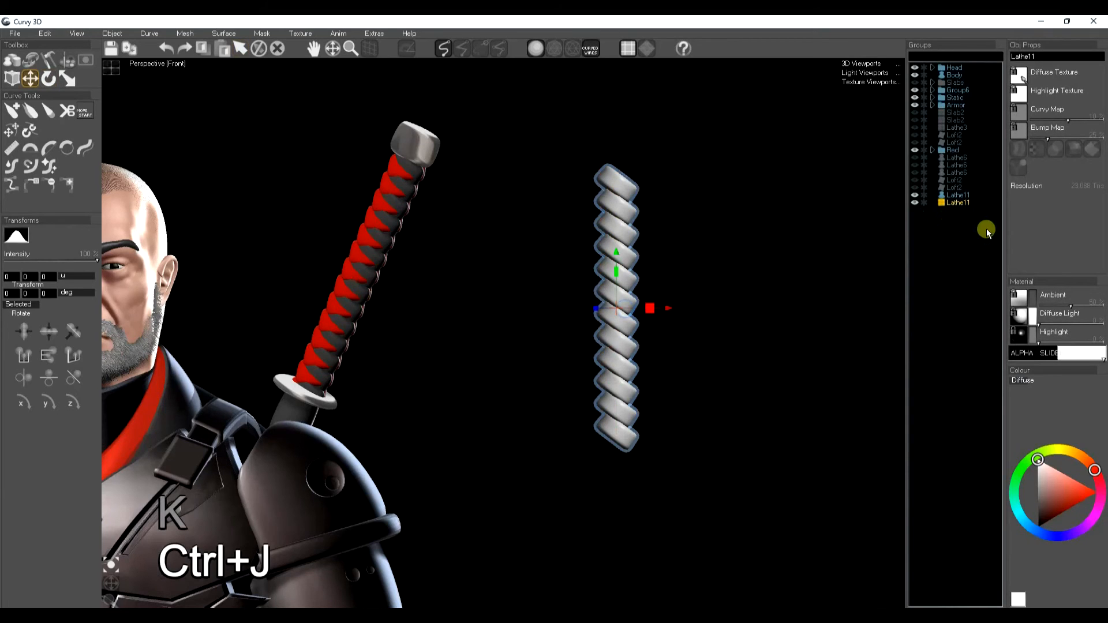
Step: Copy the sword handle's red material and paste it onto the capsule column
click(375, 203)
click(379, 202)
key(ctrl+c)
key(space)
click(613, 250)
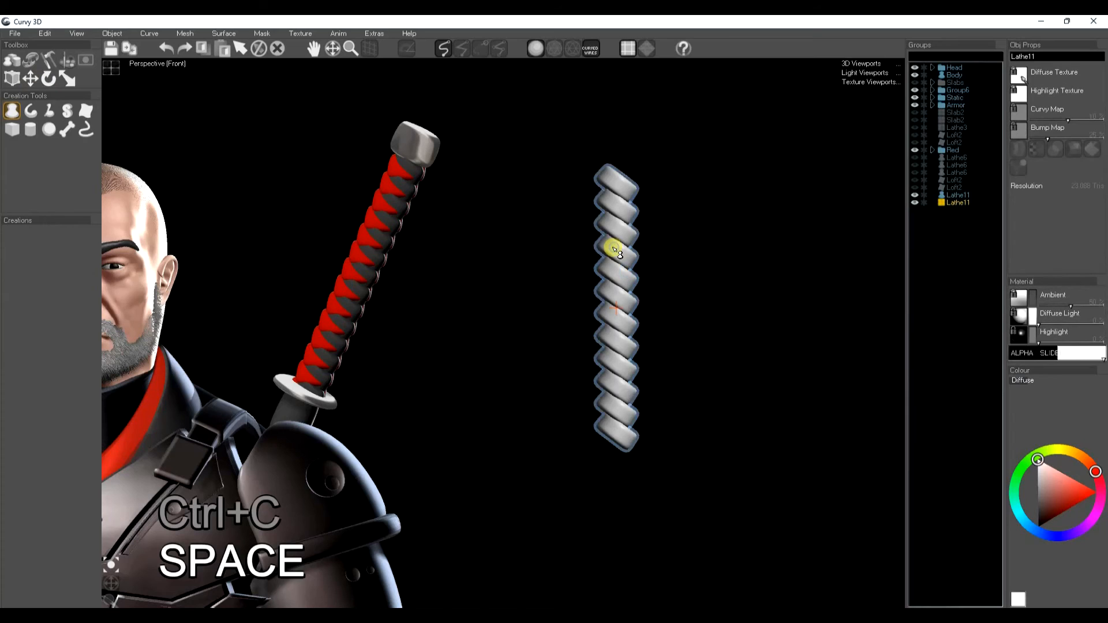
key(ctrl+f)
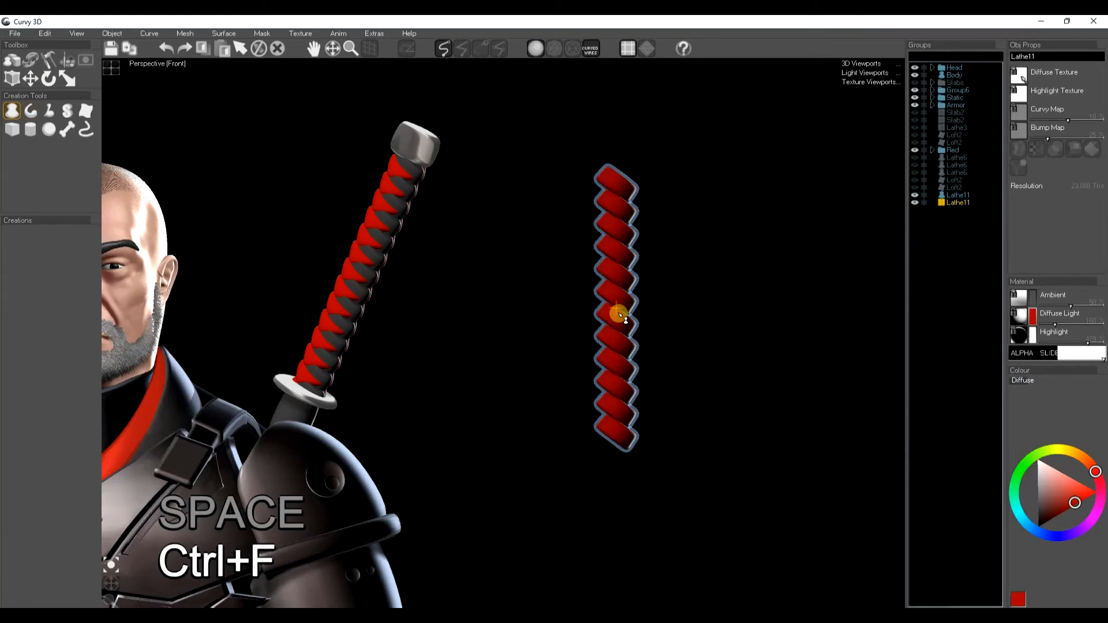
Step: Duplicate the capsule column, then rotate and offset the copy beside the original
key(ctrl+d)
key(e)
drag(662, 306, 593, 311)
key(w)
drag(611, 271, 634, 306)
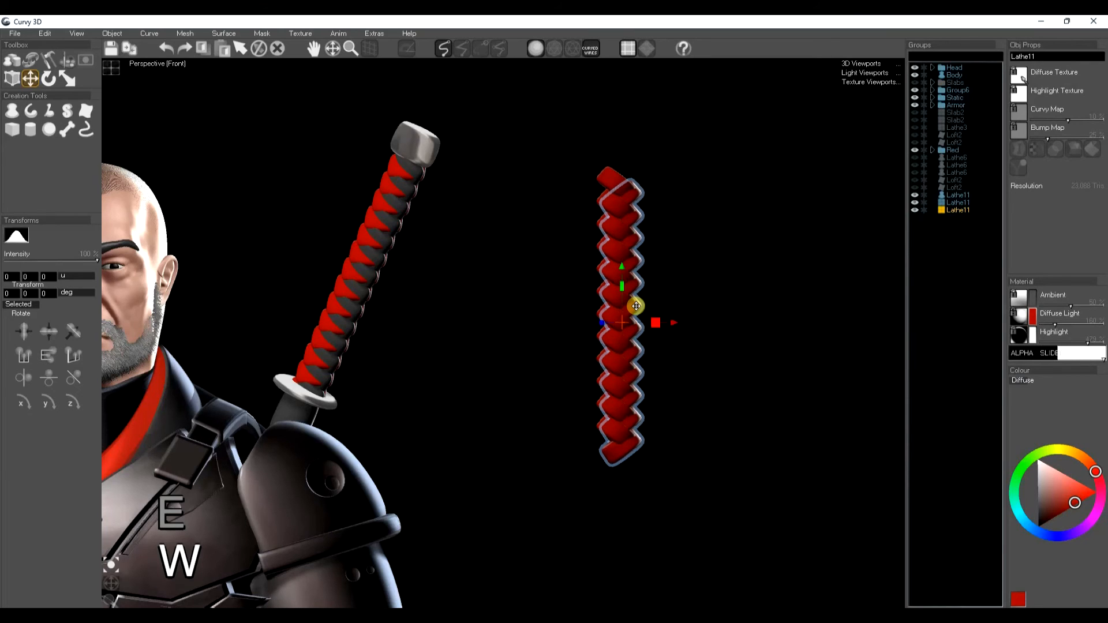
Step: Set the duplicate column's diffuse and ambient colours to dark grey
drag(1042, 499, 1039, 521)
click(1032, 298)
click(1030, 494)
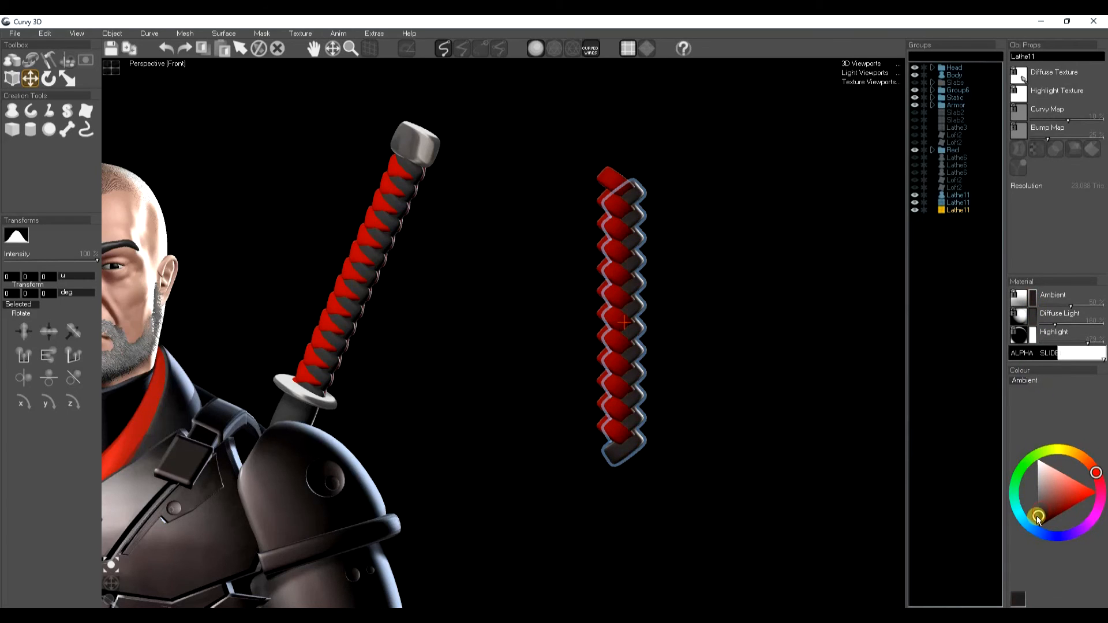
key(space)
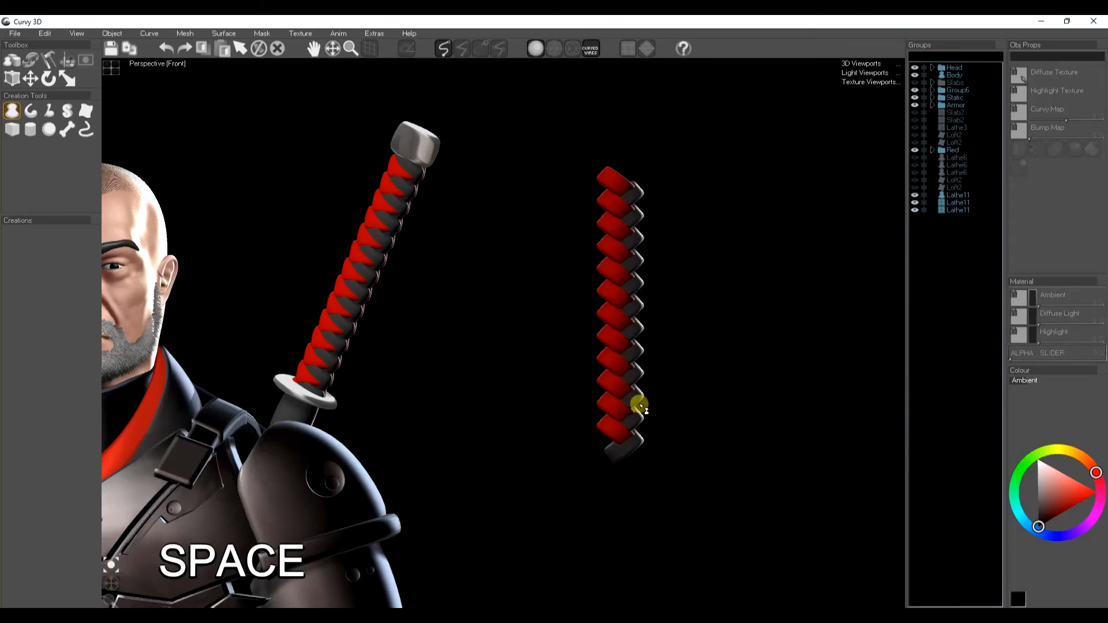
Step: Delete the dark duplicate column and the red capsule column
click(627, 332)
key(Delete)
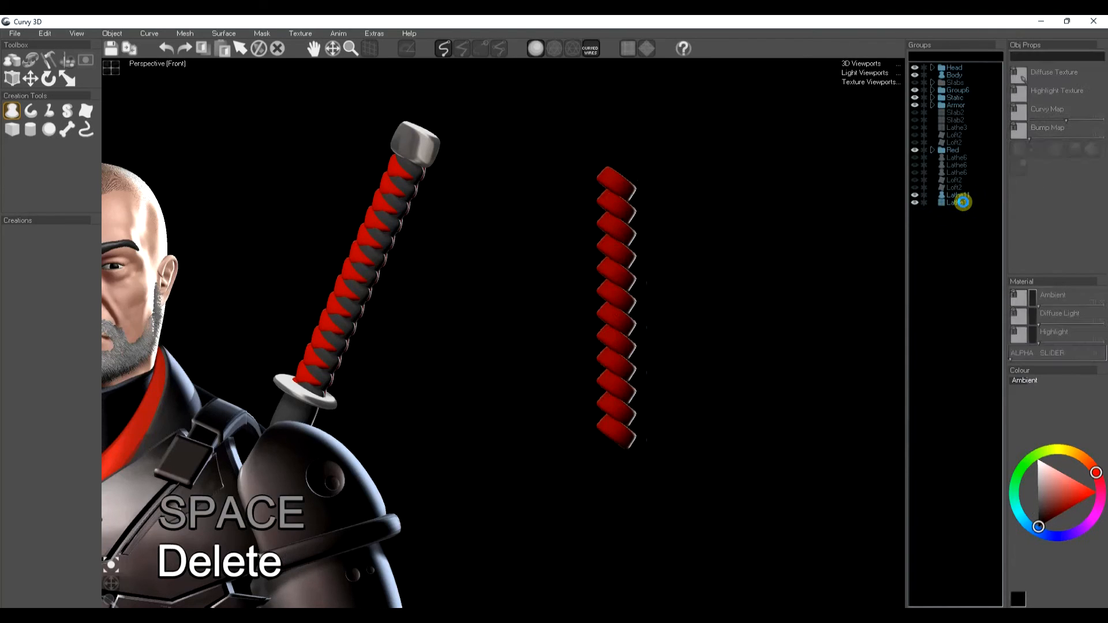
key(Delete)
scroll(452, 314, down, 5)
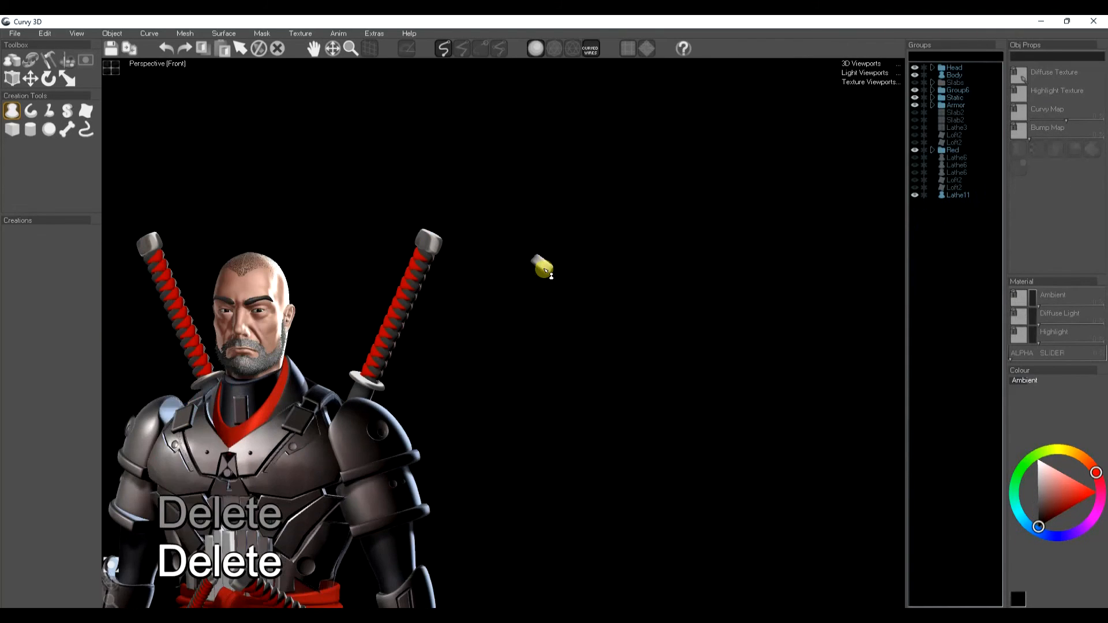
Step: Delete the small leftover object floating beside the character
click(544, 265)
key(Delete)
Step: Create a flat rectangular slab in empty space beside the character's thigh
scroll(474, 441, down, 2)
middle_drag(493, 432, 584, 323)
middle_drag(525, 469, 543, 455)
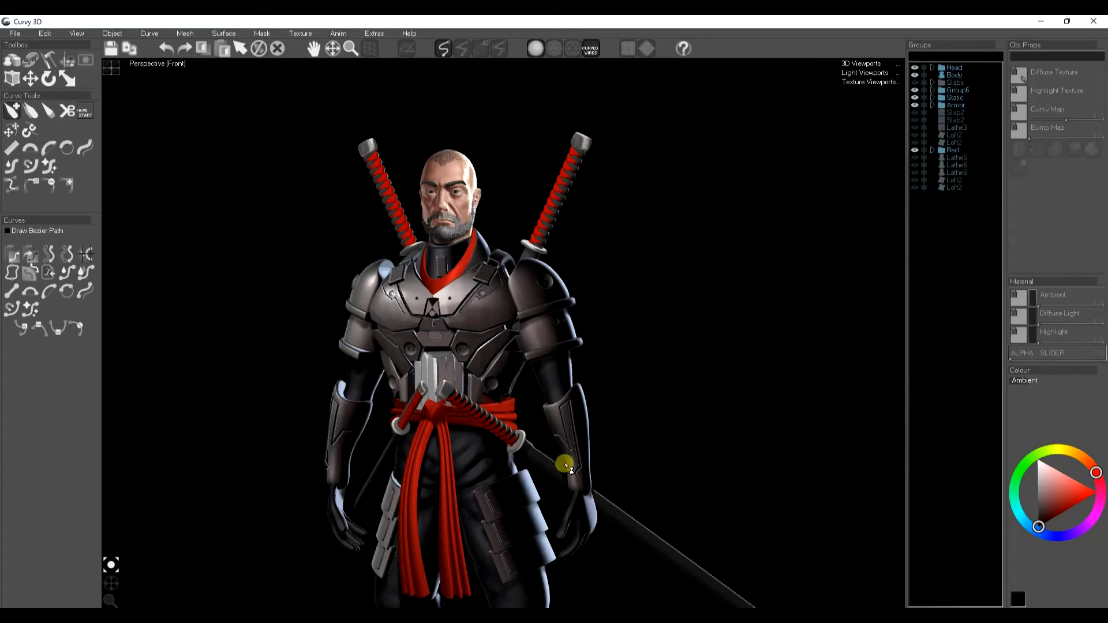
middle_drag(617, 447, 479, 312)
scroll(479, 311, up, 5)
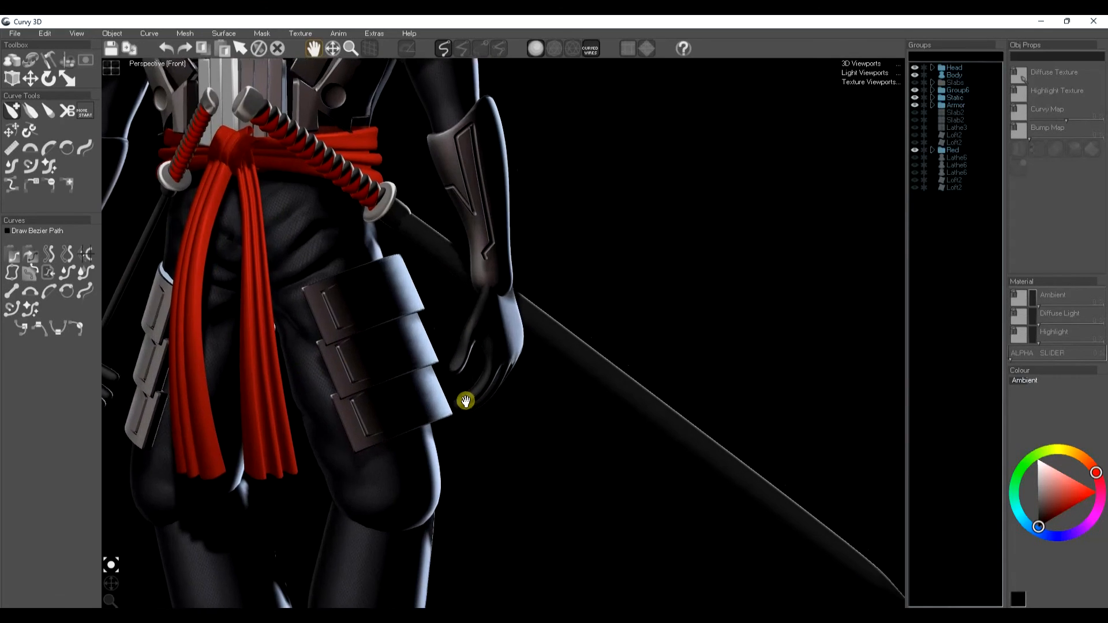
click(11, 60)
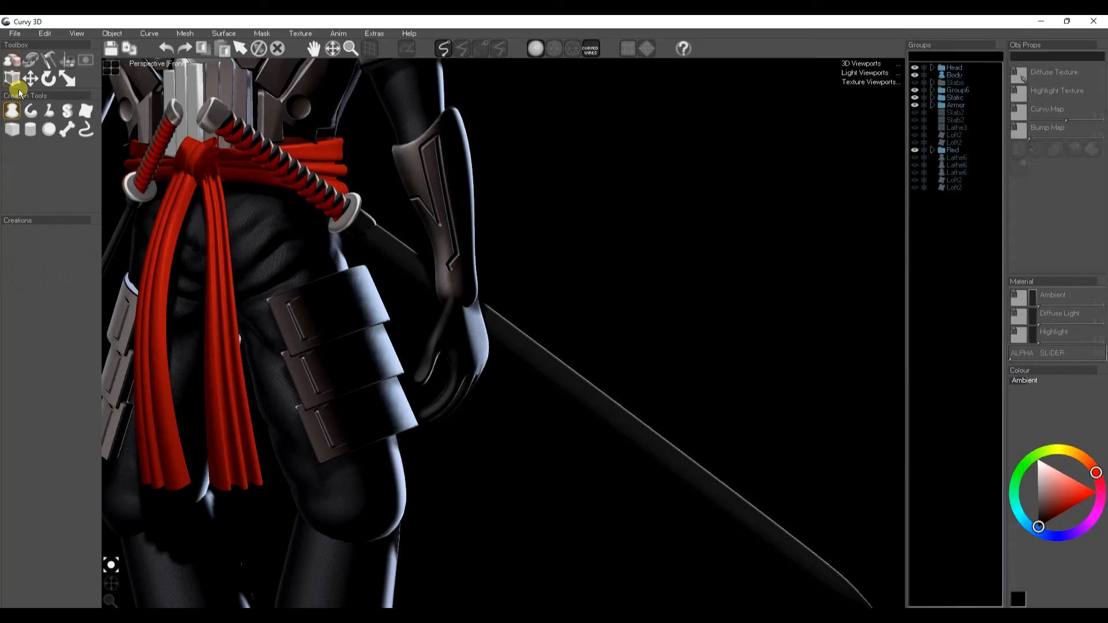
click(79, 116)
click(498, 48)
mouse_move(782, 191)
mouse_down()
mouse_move(550, 187)
mouse_move(547, 317)
mouse_move(772, 319)
mouse_move(770, 332)
mouse_up()
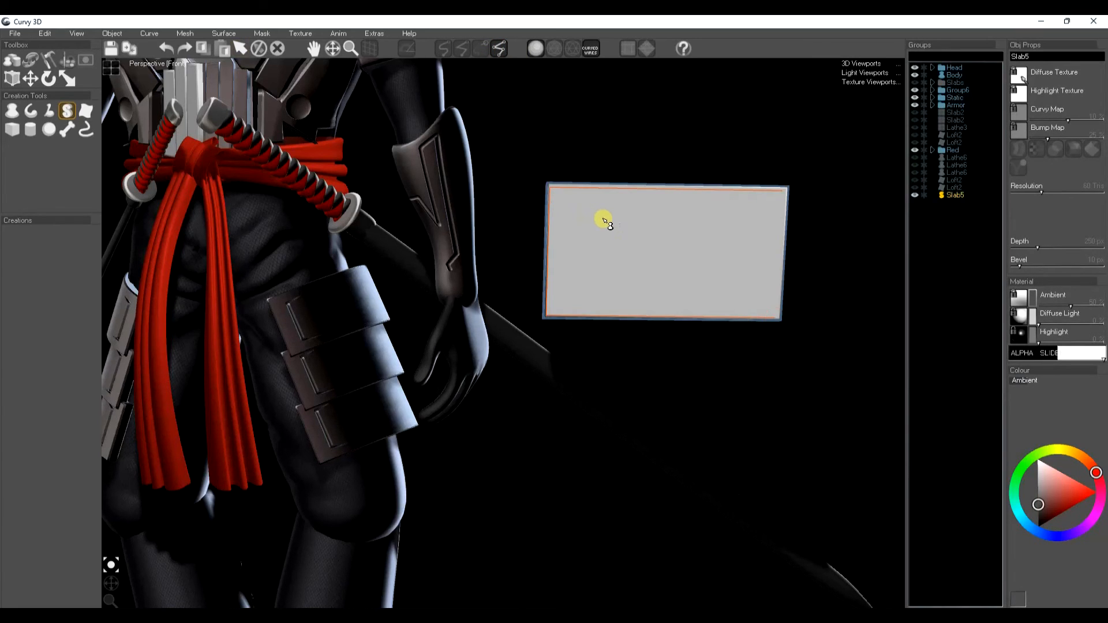
Step: Draw a bracket-shaped curve along the slab's left edge with the curve tools
click(24, 70)
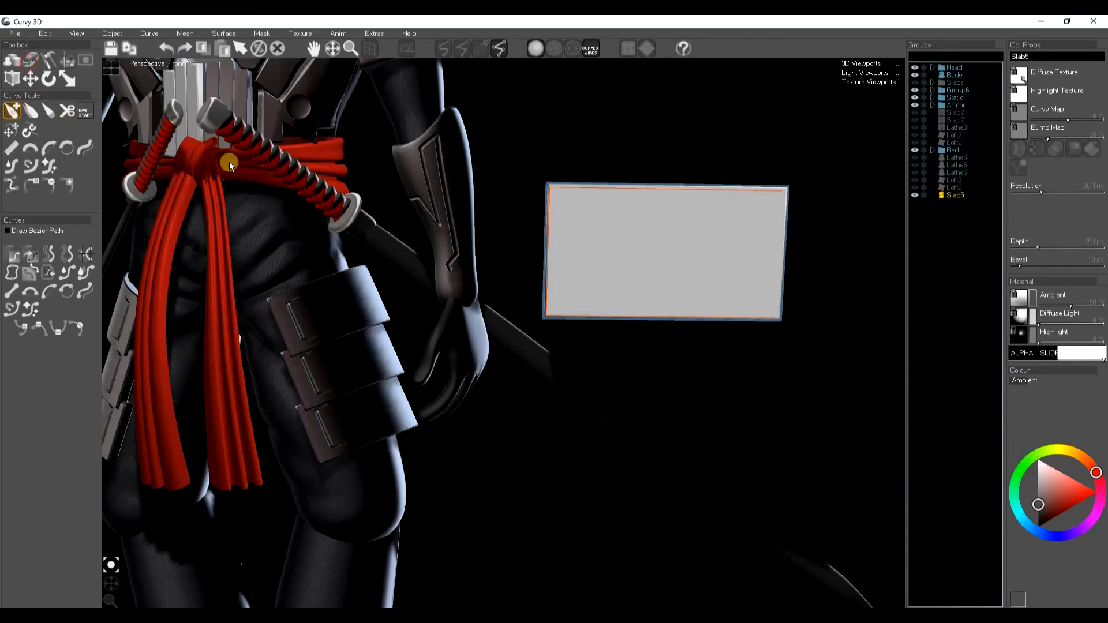
click(617, 210)
drag(568, 210, 566, 301)
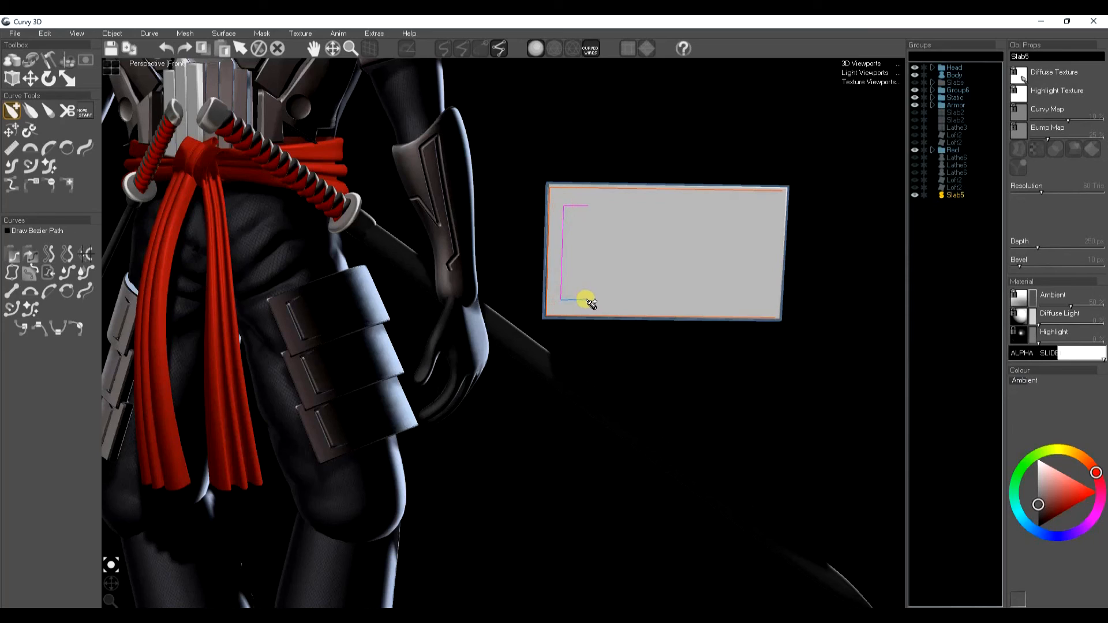
drag(572, 292, 576, 217)
right_click(583, 209)
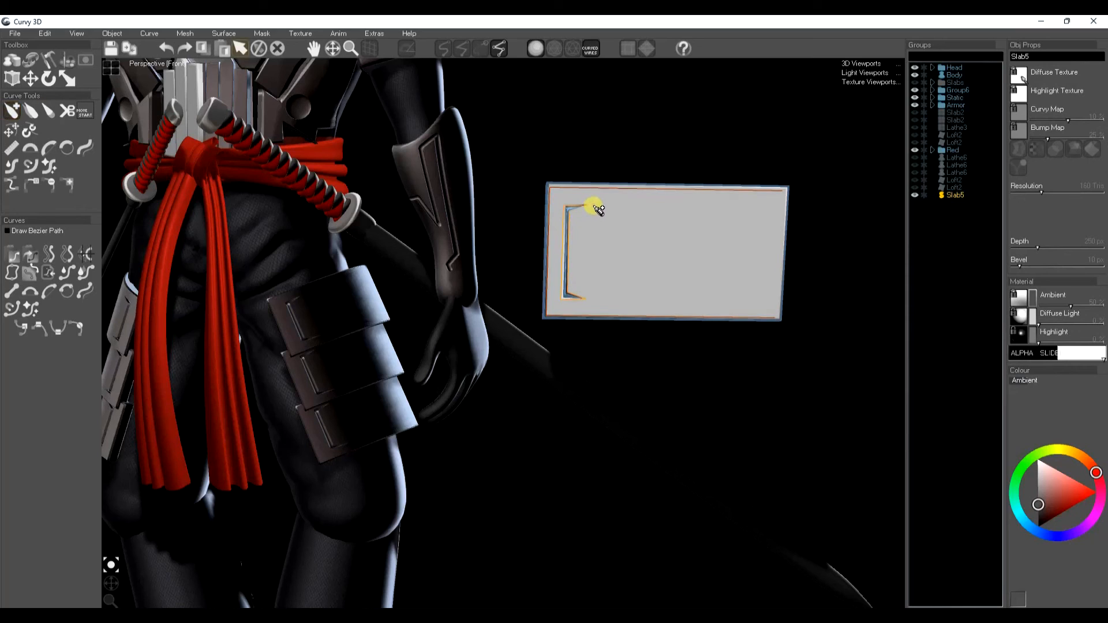
Step: Adjust the bracket curve's end points and nudge the slab's outline corners
key(t)
drag(598, 206, 579, 216)
drag(565, 293, 570, 293)
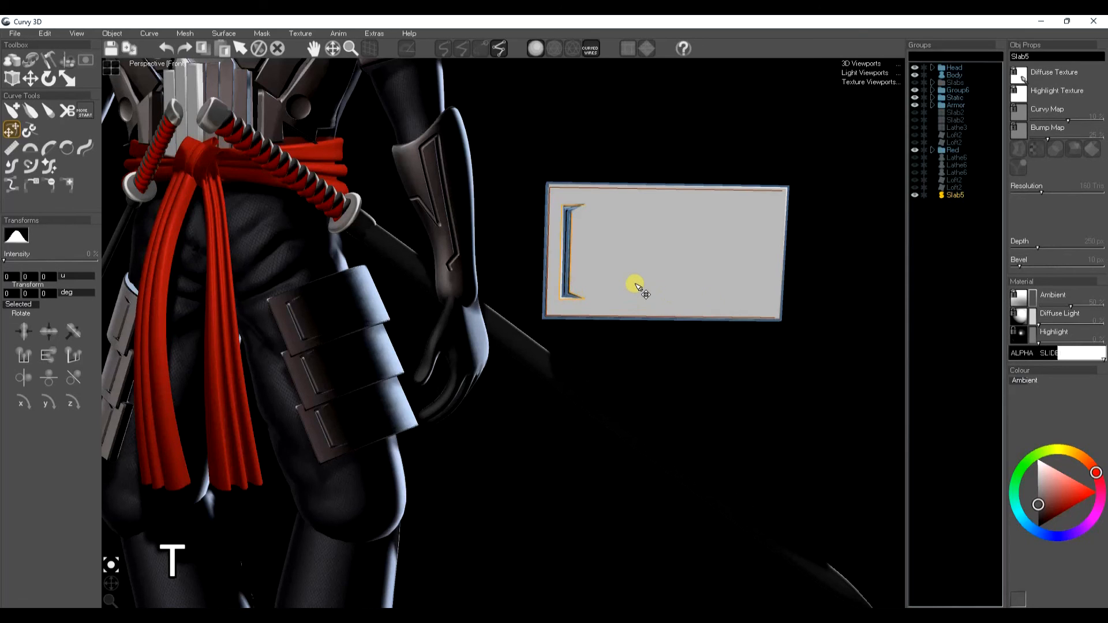
key(a)
key(a)
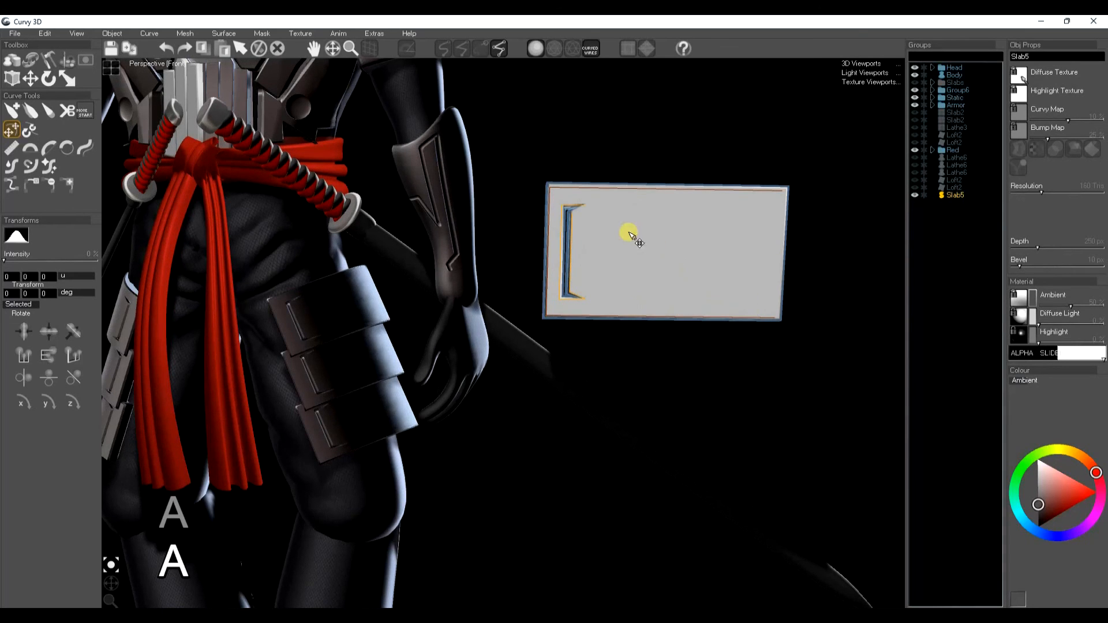
drag(794, 195, 791, 192)
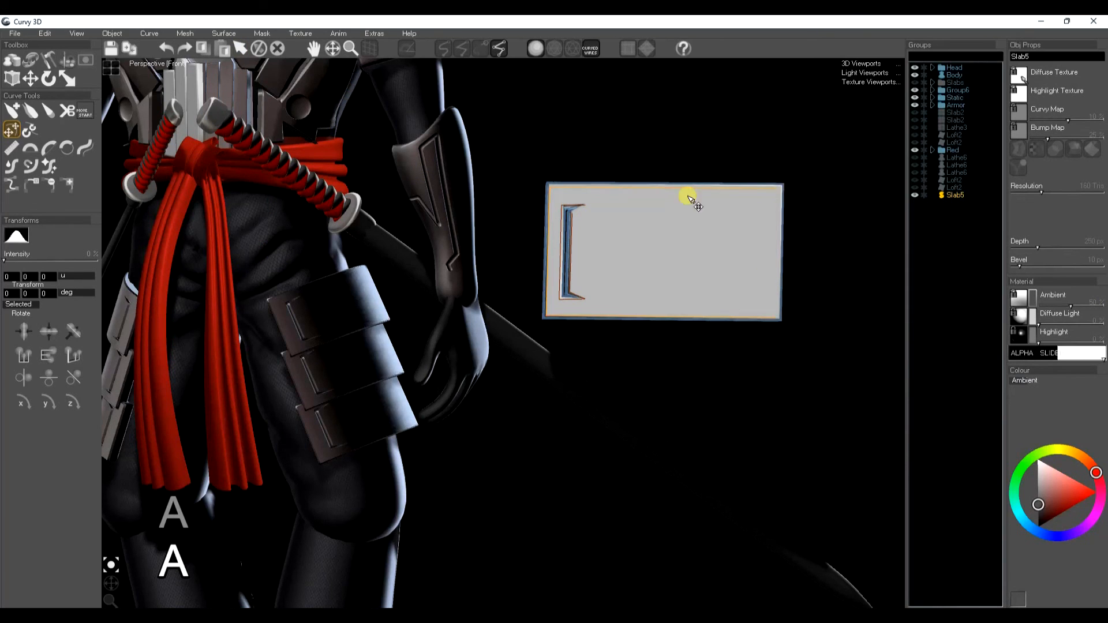
click(545, 183)
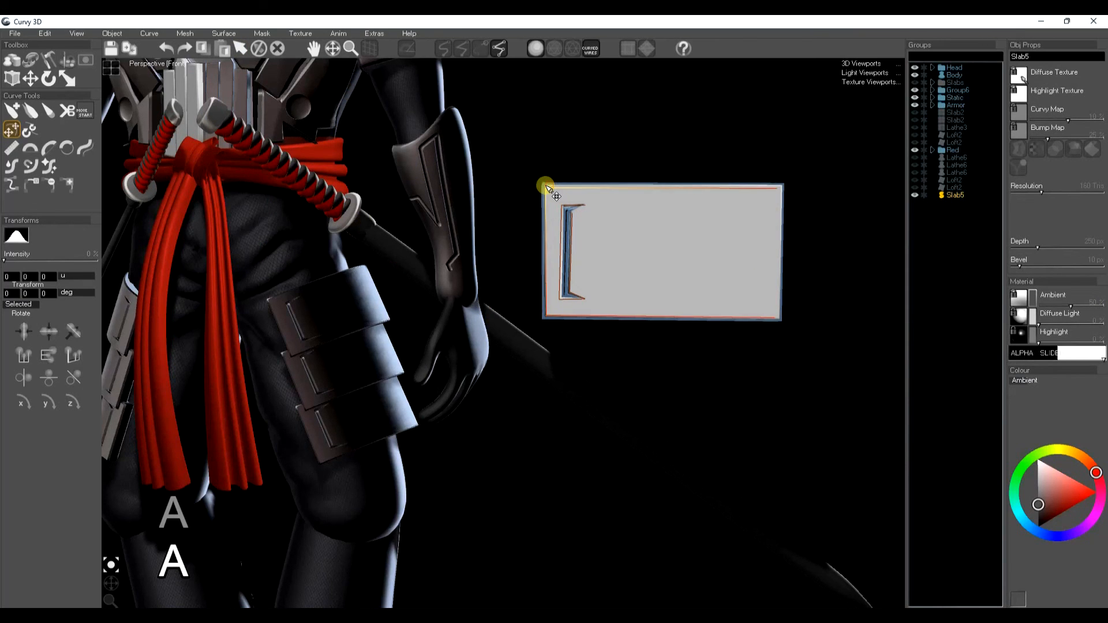
Step: Subdivide the slab mesh and bake the refine action
click(80, 35)
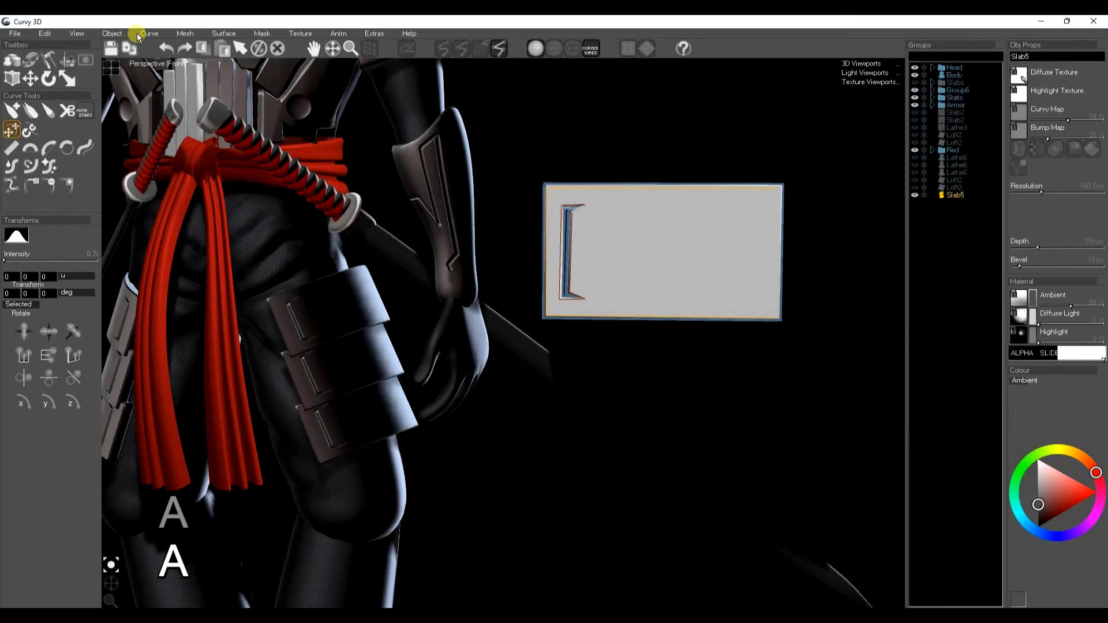
click(184, 34)
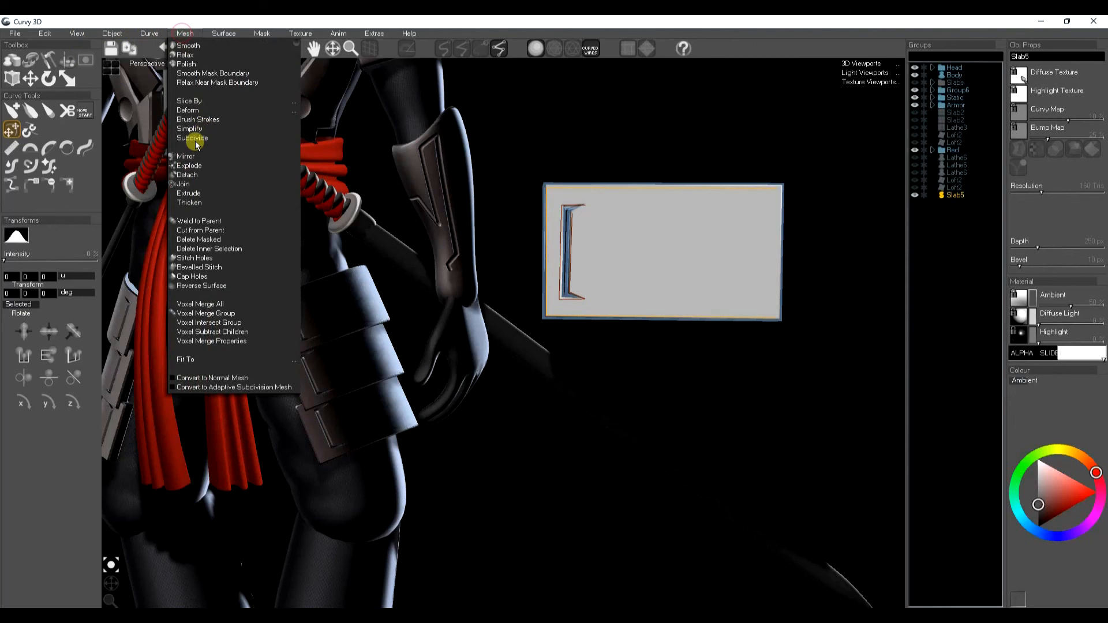
click(195, 138)
click(120, 204)
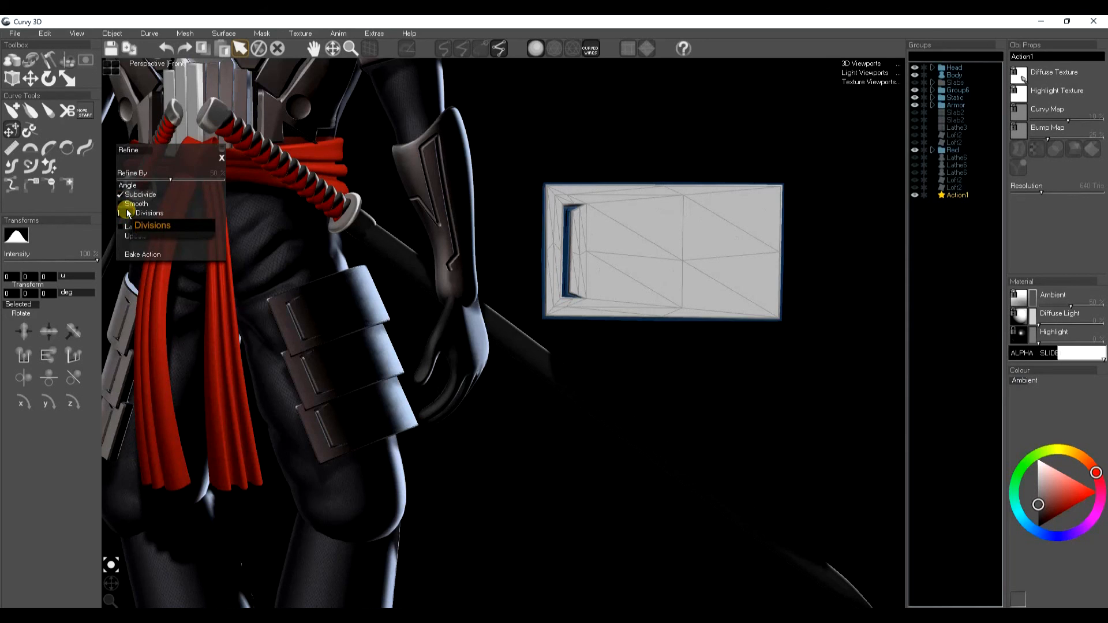
click(143, 255)
Step: Apply a gradient mask along the slab's length in the top view
key(w)
key(r)
key(e)
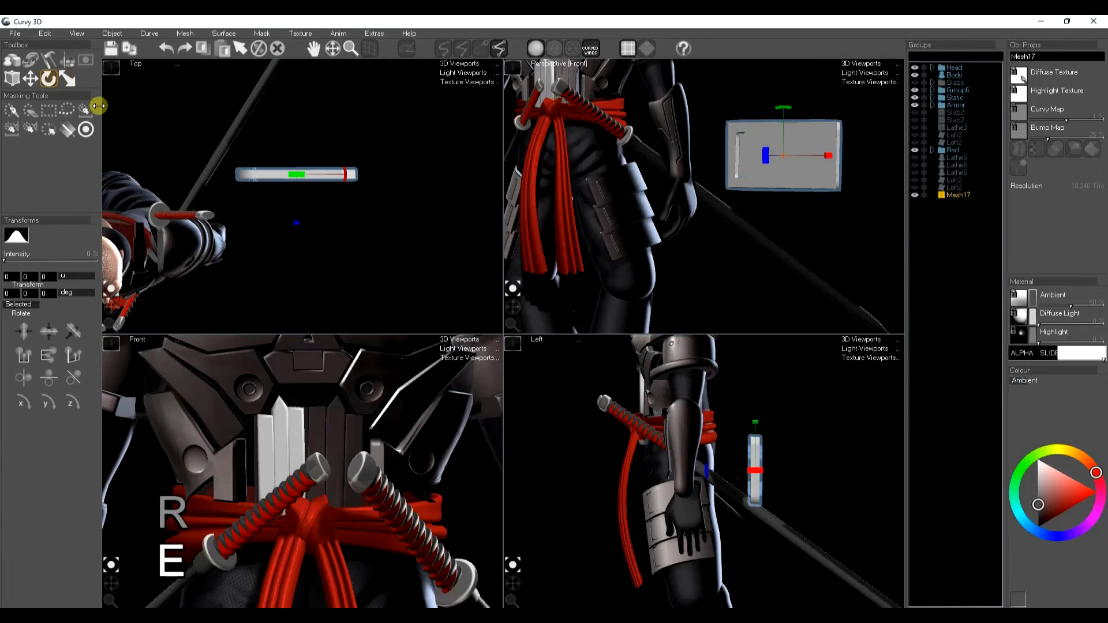
click(67, 129)
drag(235, 176, 325, 194)
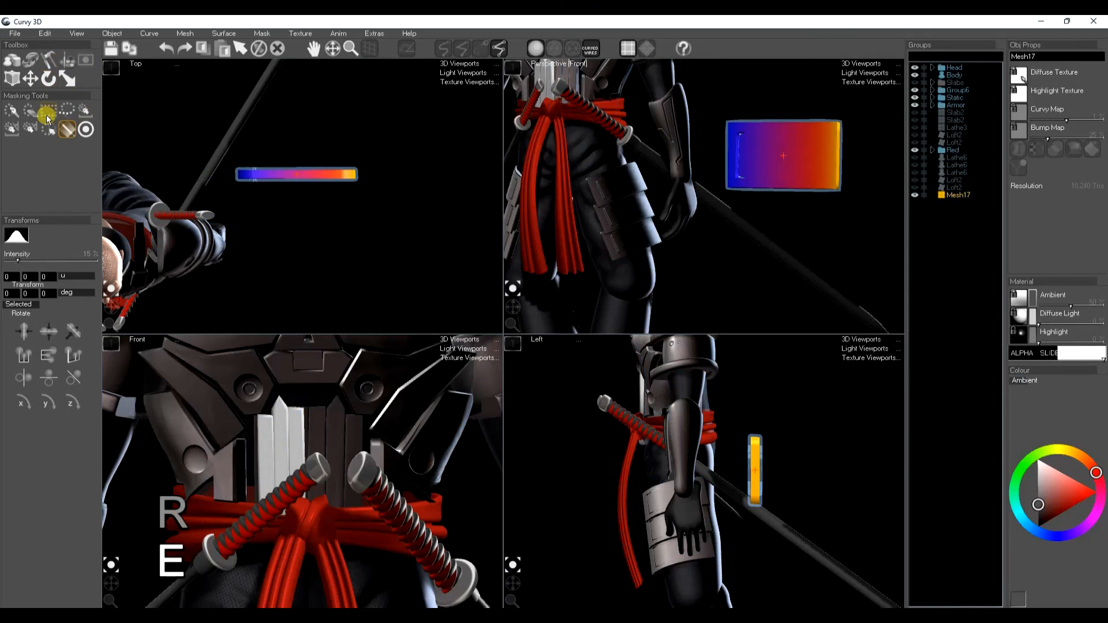
Step: Rotate the slab through the gradient mask to bend it into a curved plate
click(50, 60)
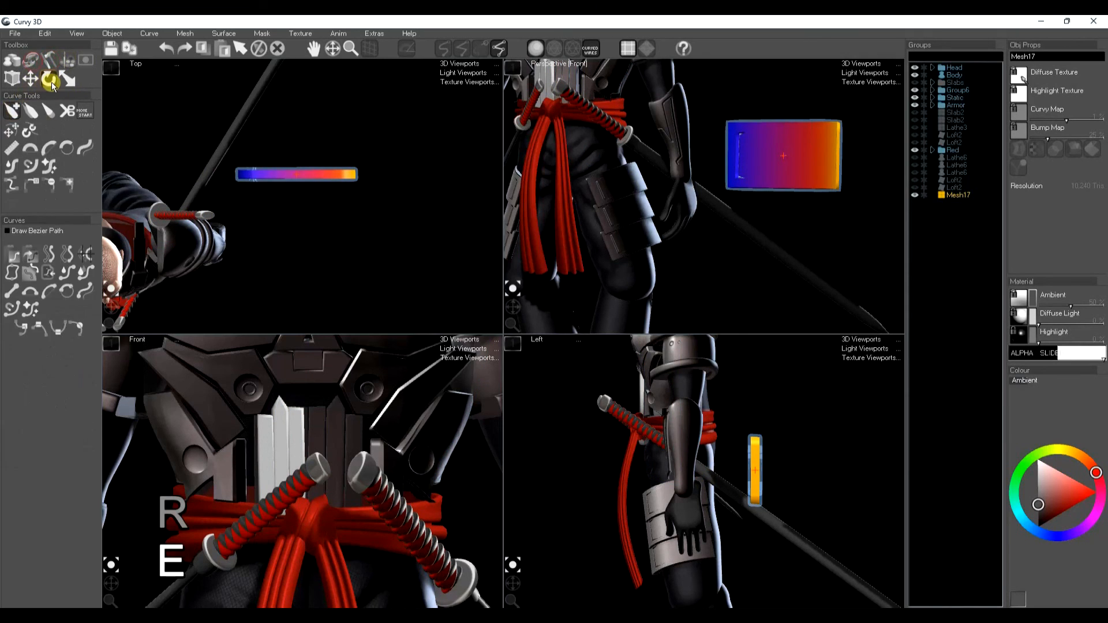
click(49, 81)
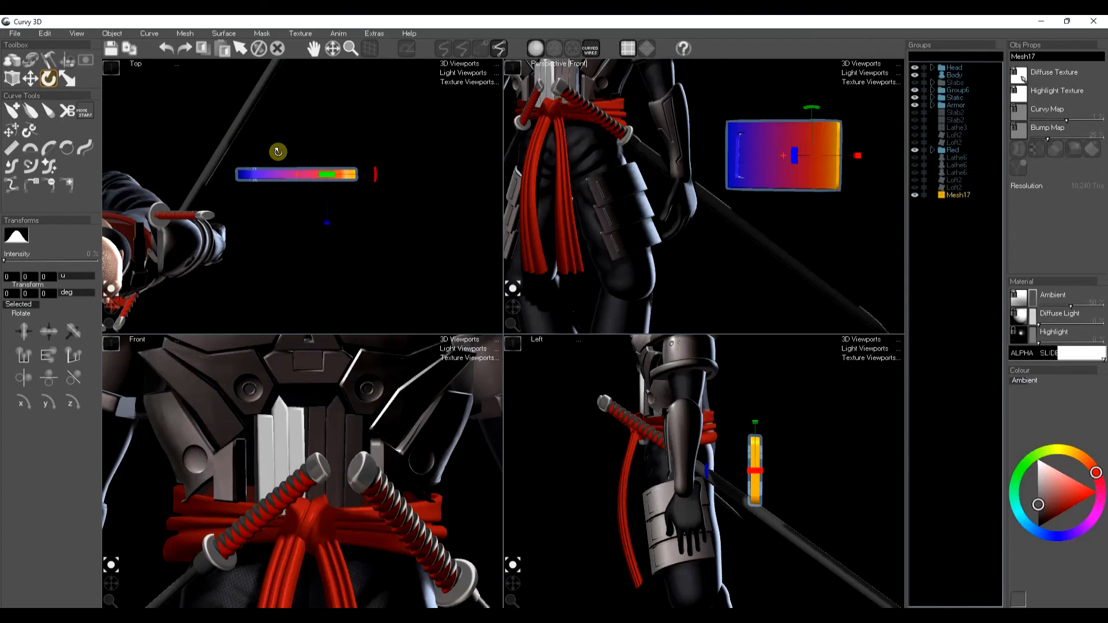
drag(250, 150, 295, 168)
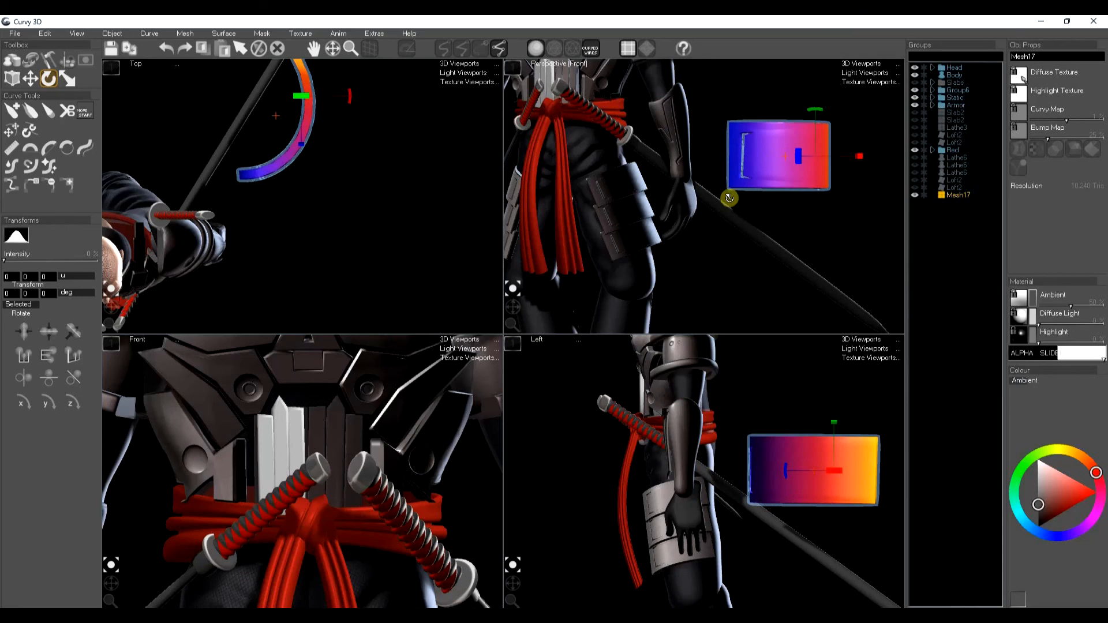
key(w)
key(e)
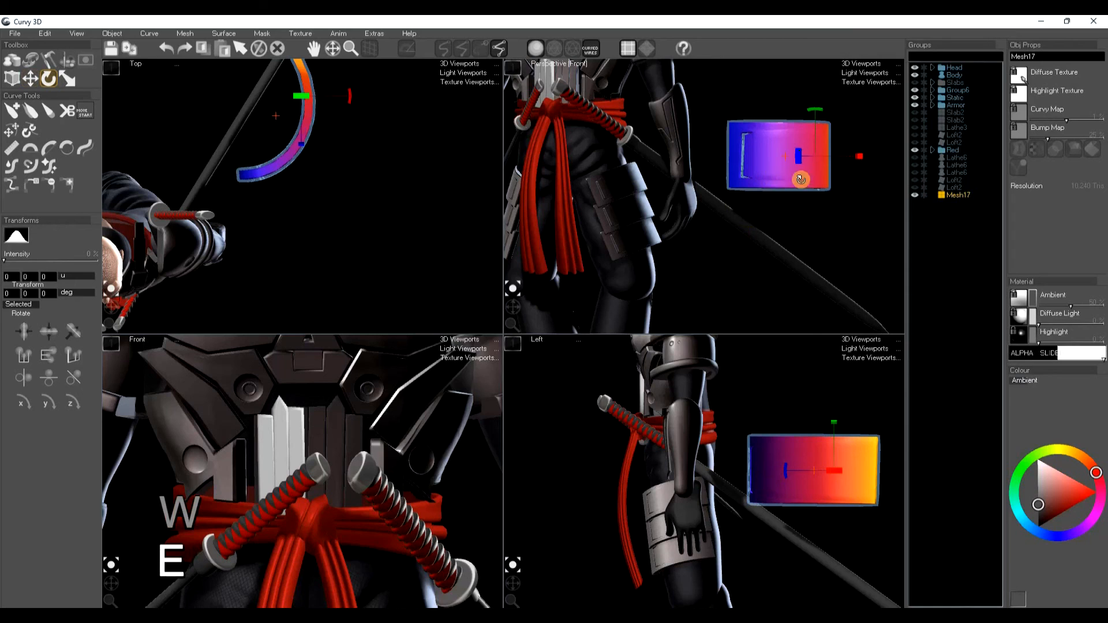
mouse_move(858, 162)
mouse_down()
mouse_move(908, 154)
mouse_move(873, 166)
mouse_up()
key(ctrl+z)
Step: Clear the mask and tilt the curved plate outward
key(space)
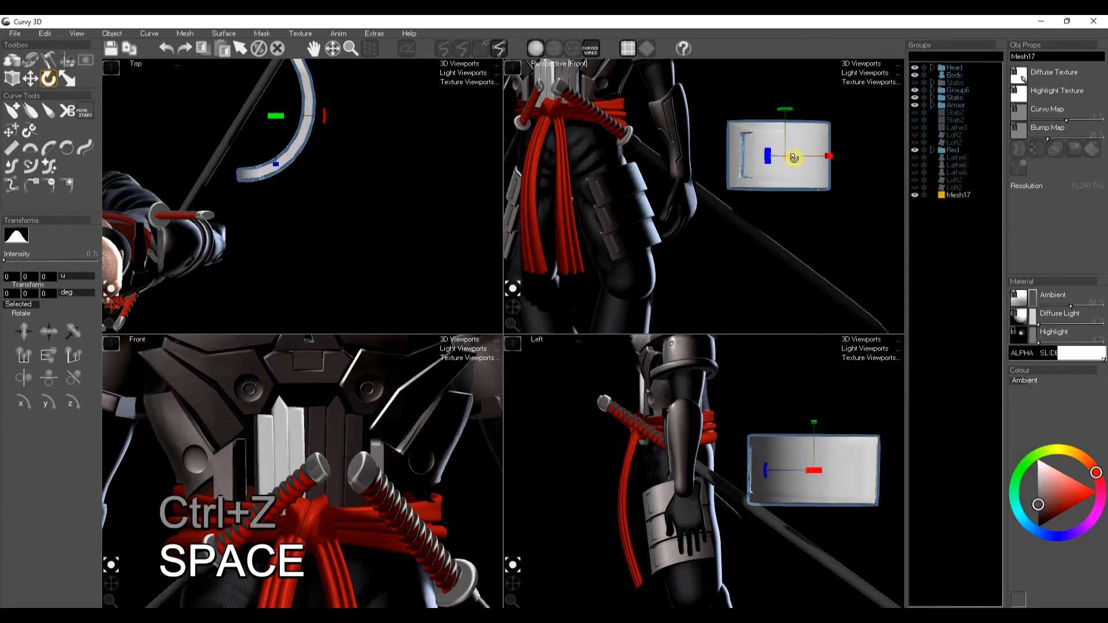
drag(788, 111, 756, 132)
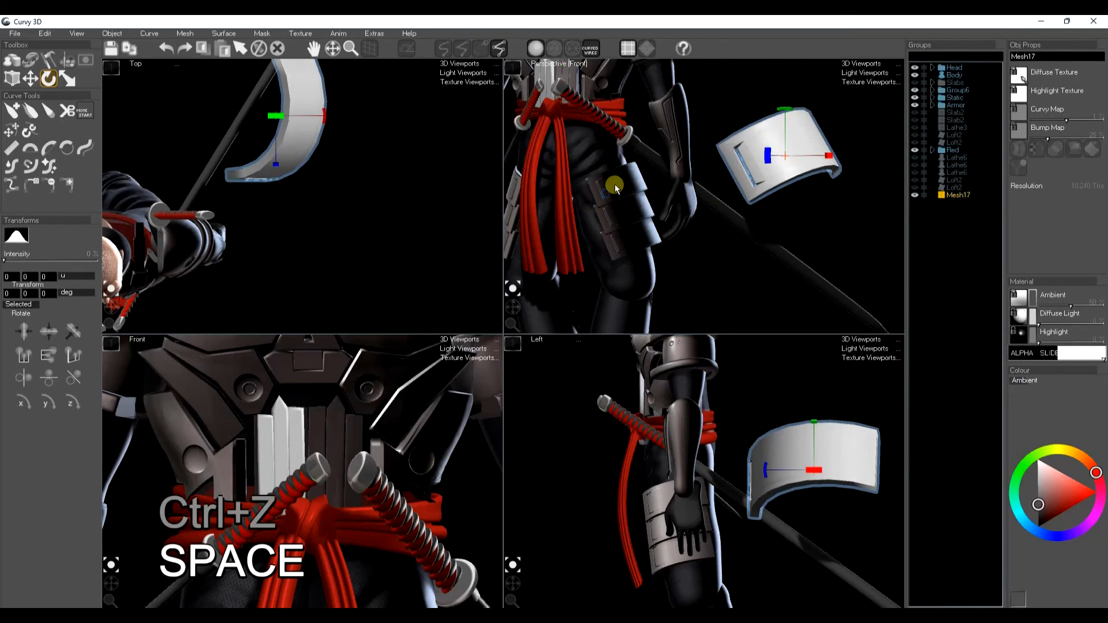
Step: Apply the dark armour material to the curved plate
key(ctrl+c)
key(space)
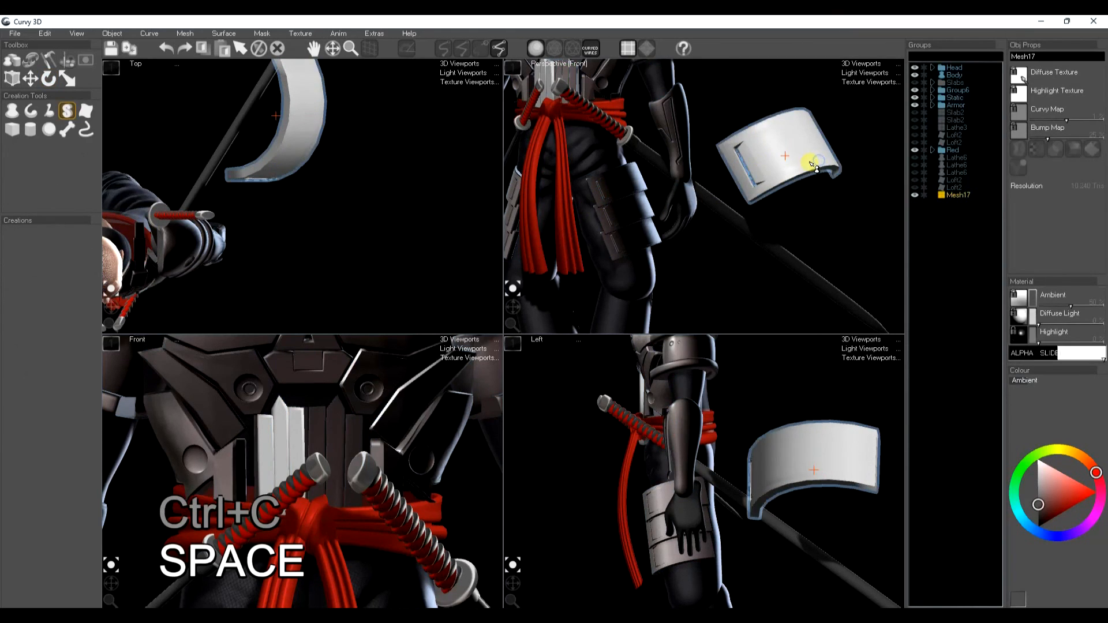
key(ctrl+f)
key(space)
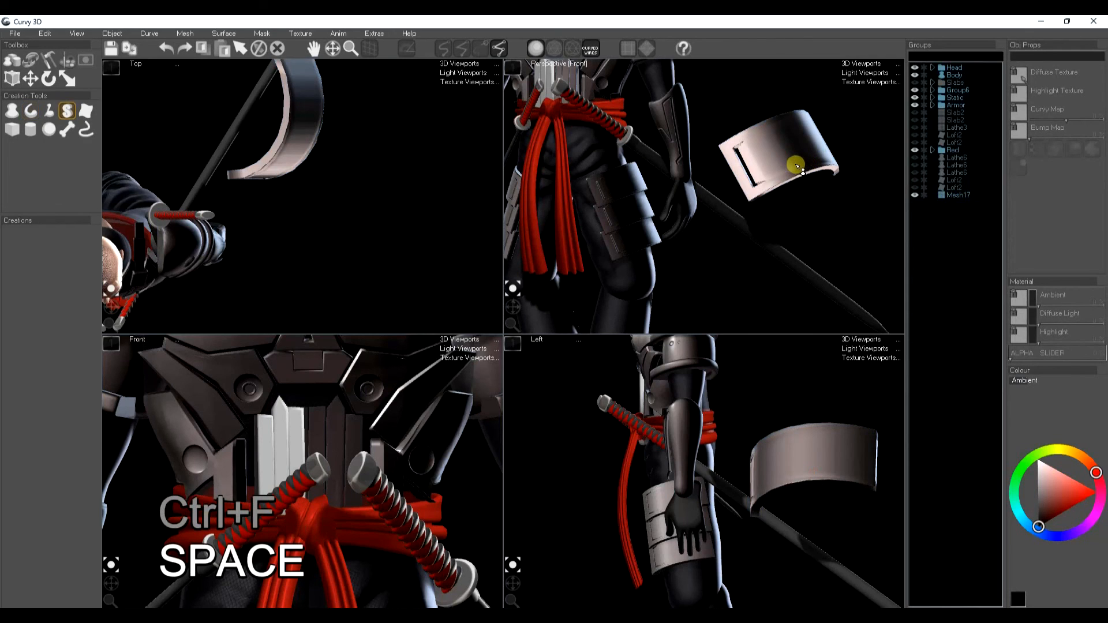
click(797, 168)
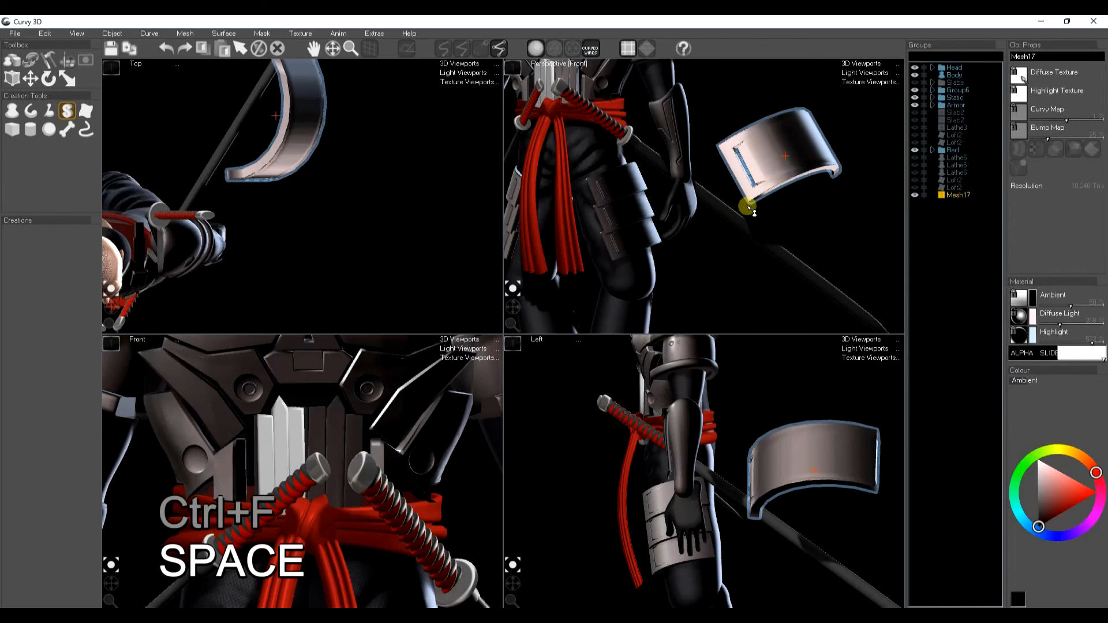
Step: Rotate the plate to angle it, then duplicate it twice, stacking copies down the thigh
key(e)
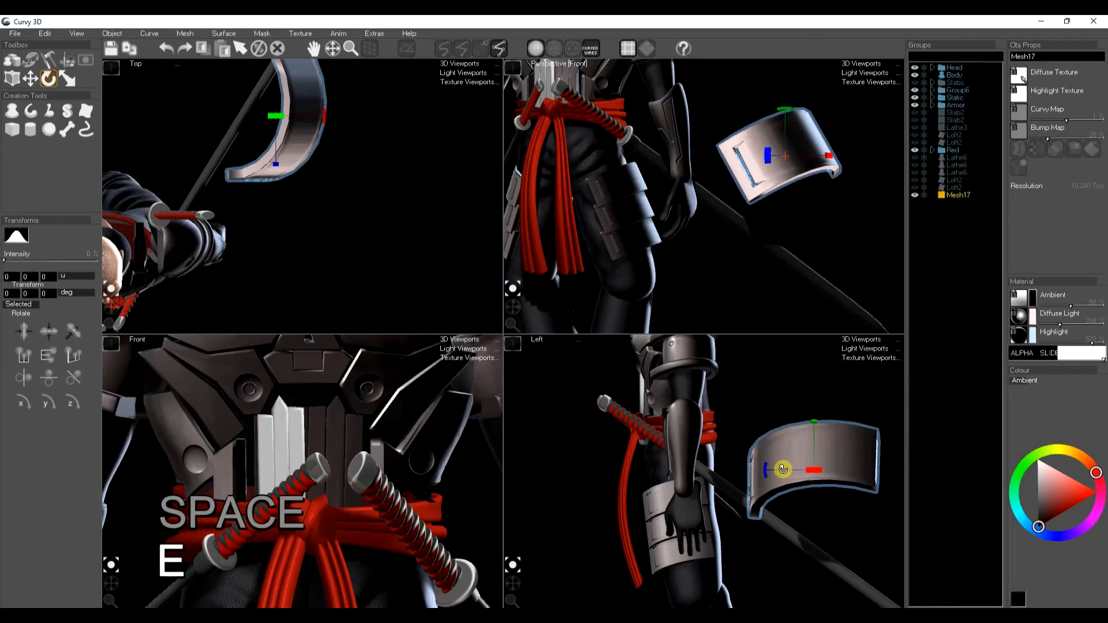
drag(814, 465, 851, 483)
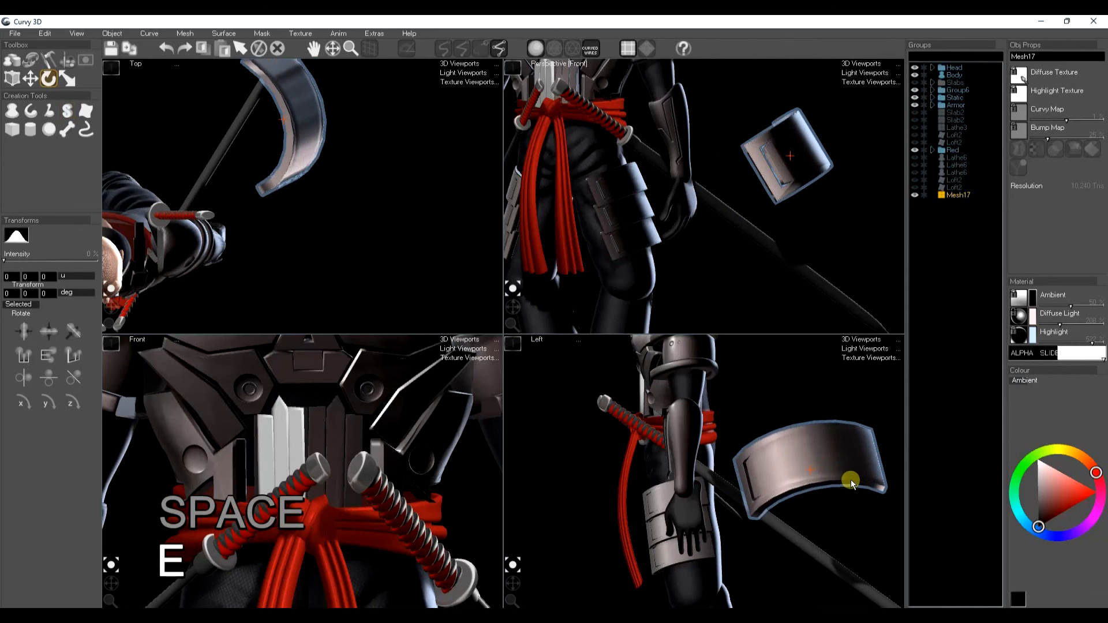
key(ctrl+d)
drag(829, 205, 833, 227)
key(ctrl+d)
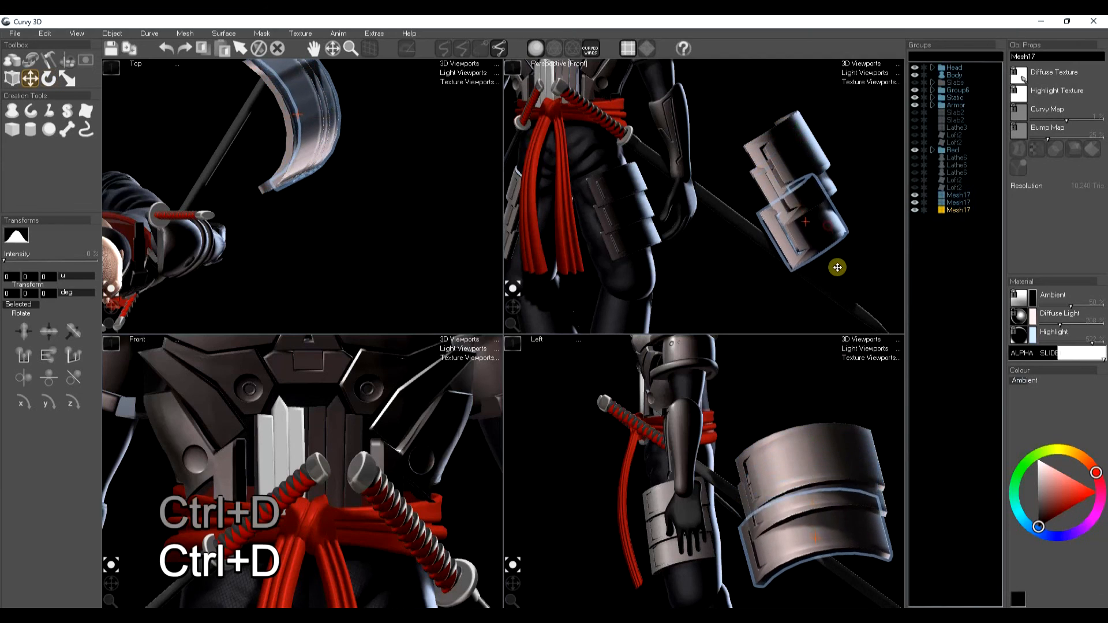
Step: Deselect and orbit around the finished character to review the armour pieces
key(space)
drag(512, 306, 514, 303)
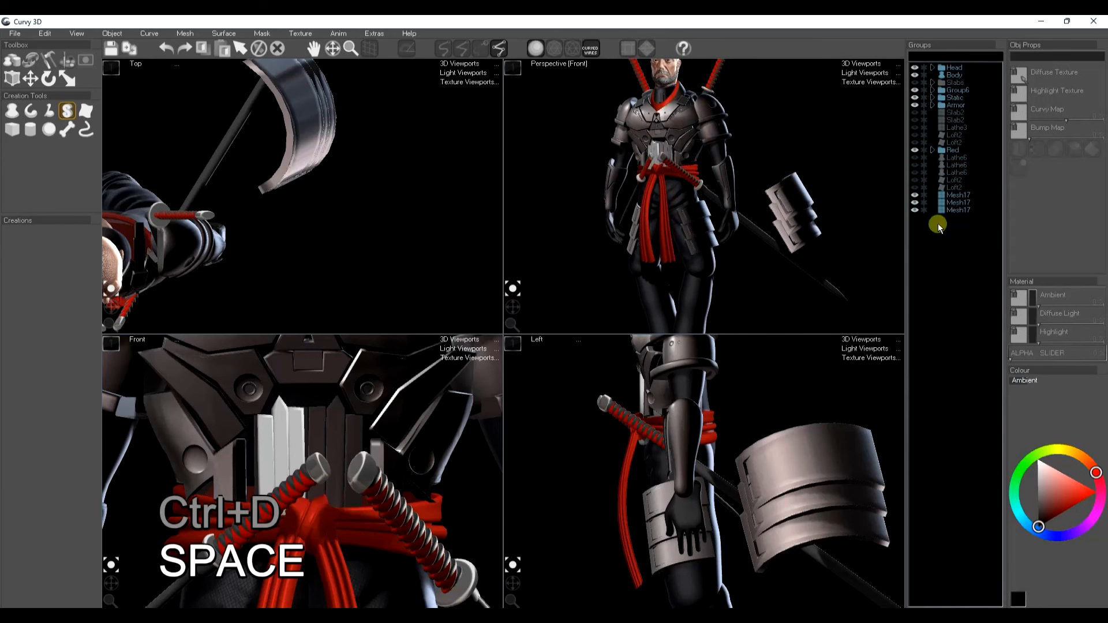
click(959, 209)
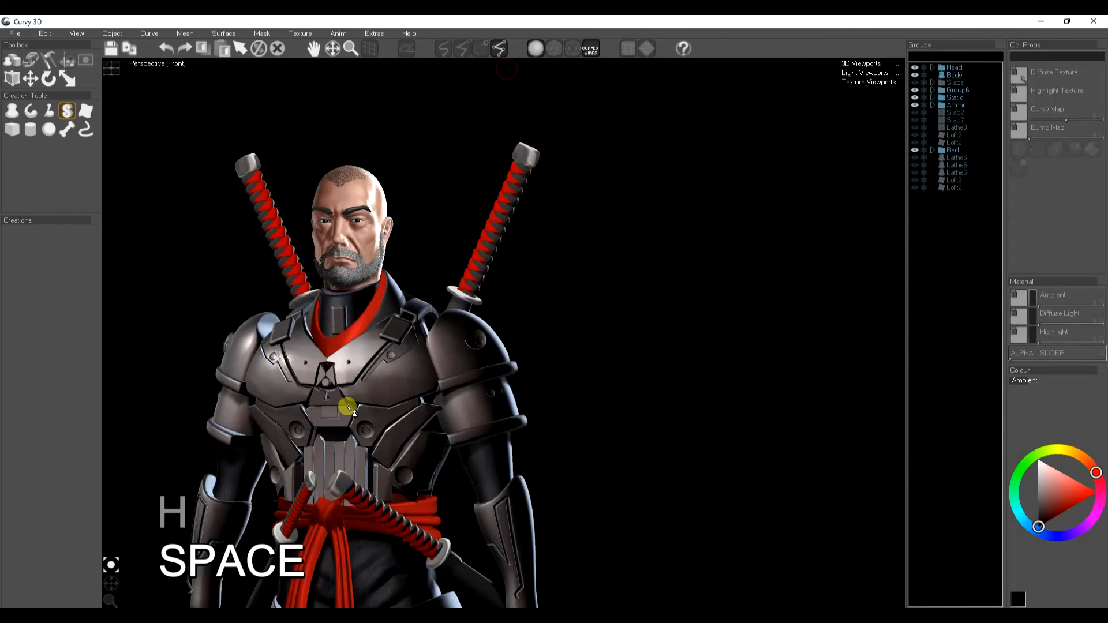
drag(358, 472, 550, 388)
scroll(423, 430, down, 3)
drag(110, 583, 114, 583)
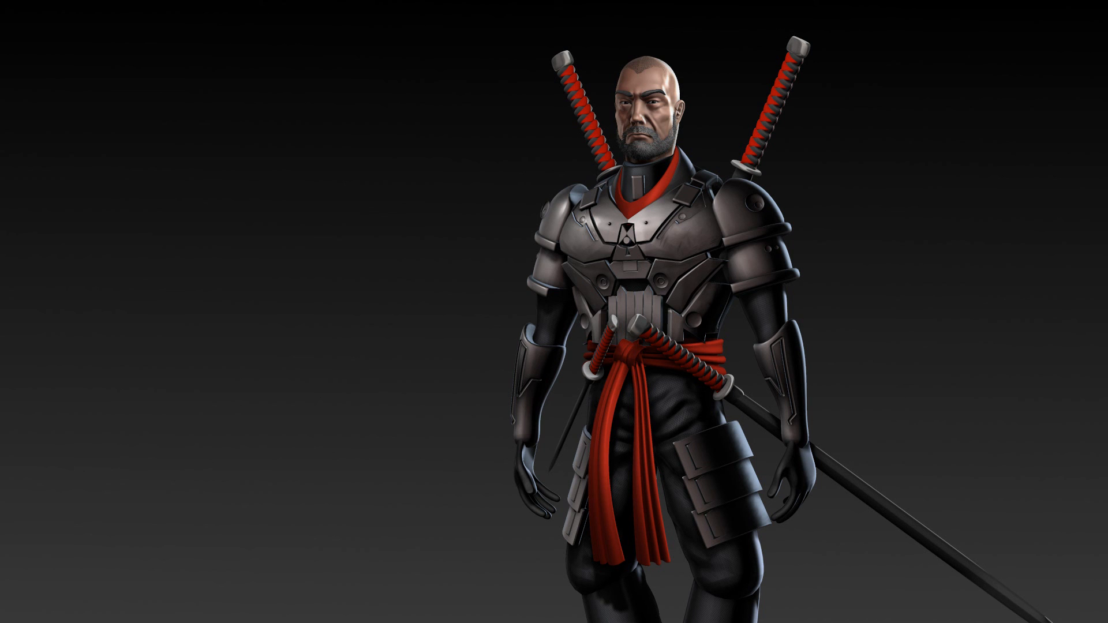